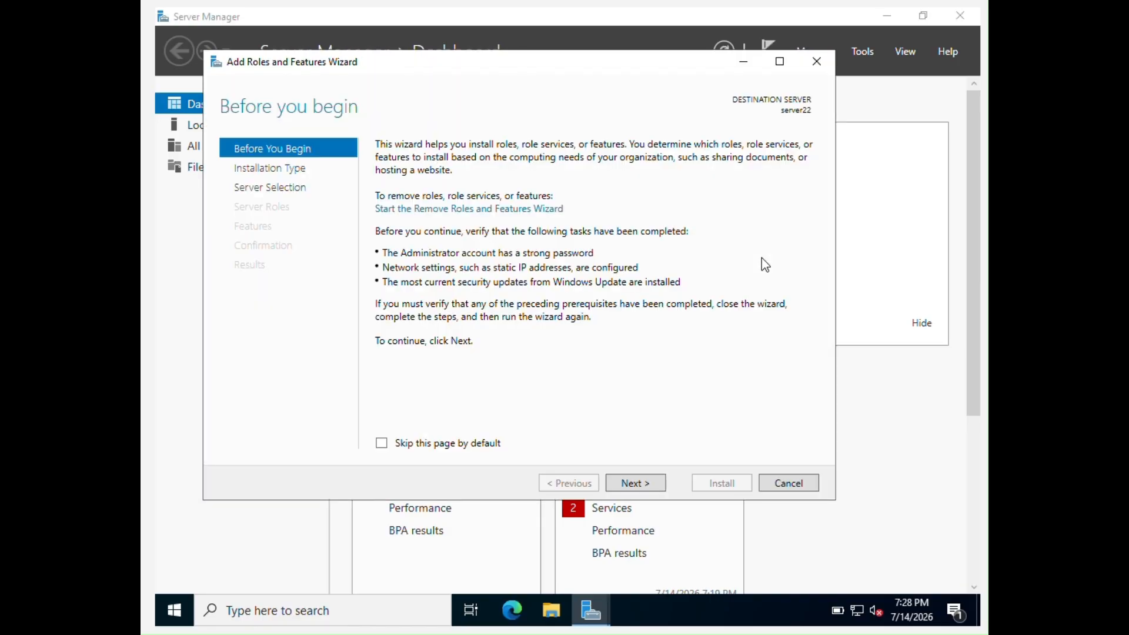
Keep a role-based installation with server22 as the destination server and reach Server Roles
click(648, 489)
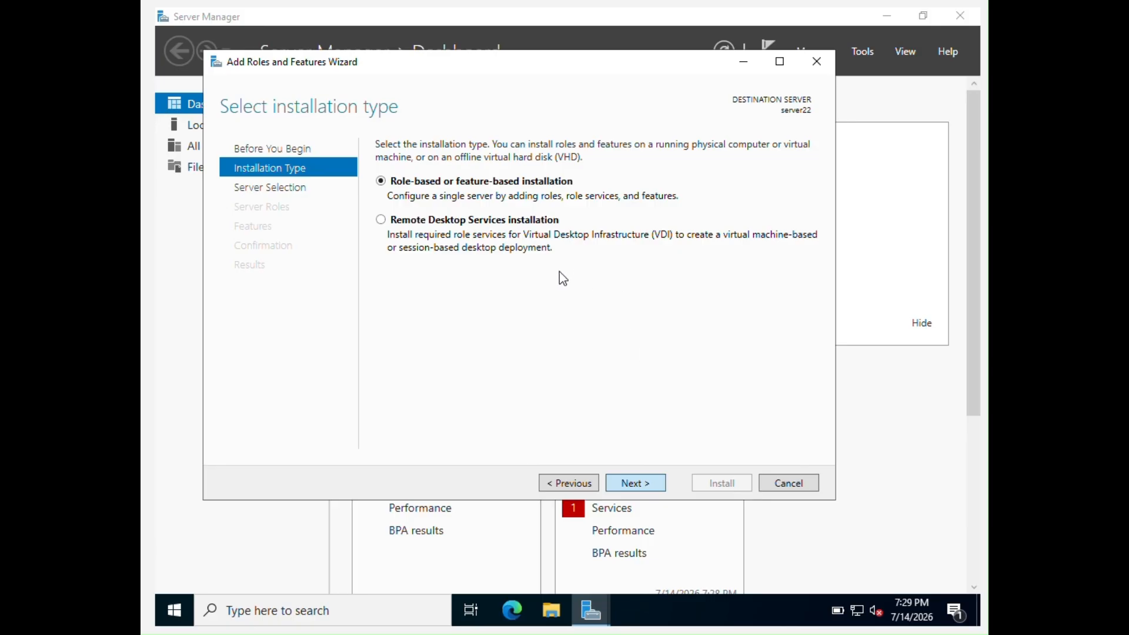
key(Return)
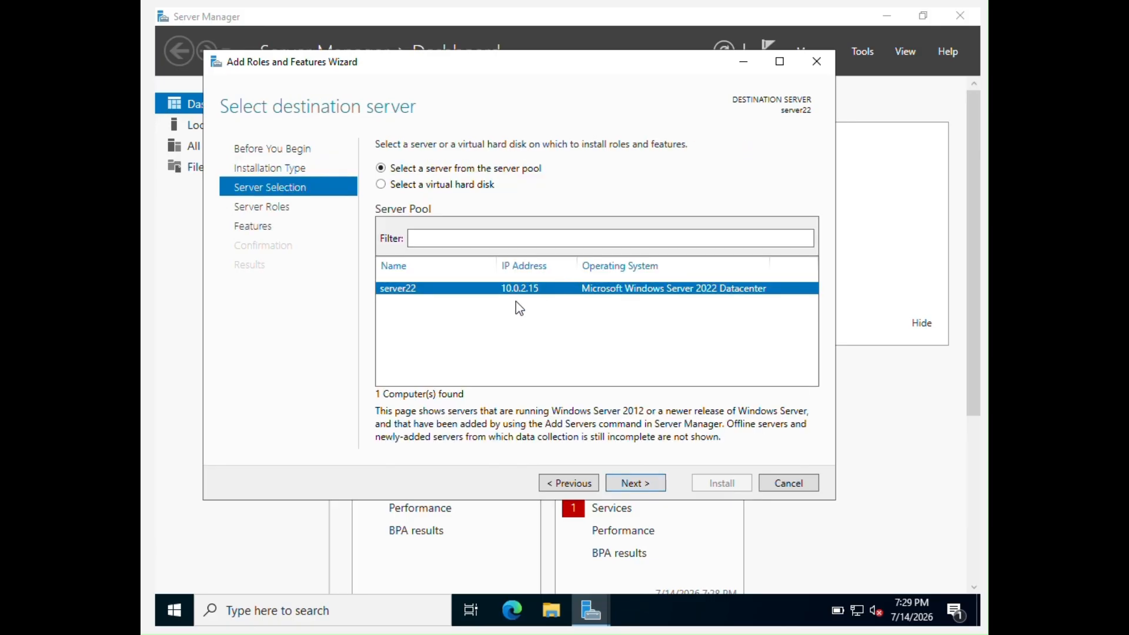
click(655, 482)
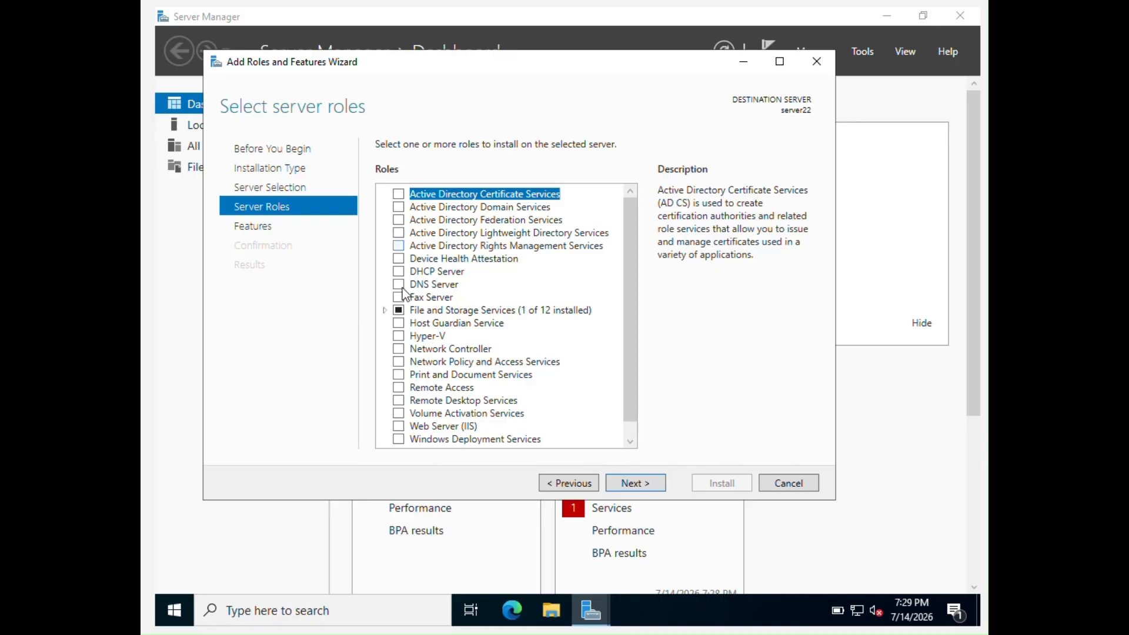
Tick the Remote Access role and advance past Features to its Role Services page
click(398, 389)
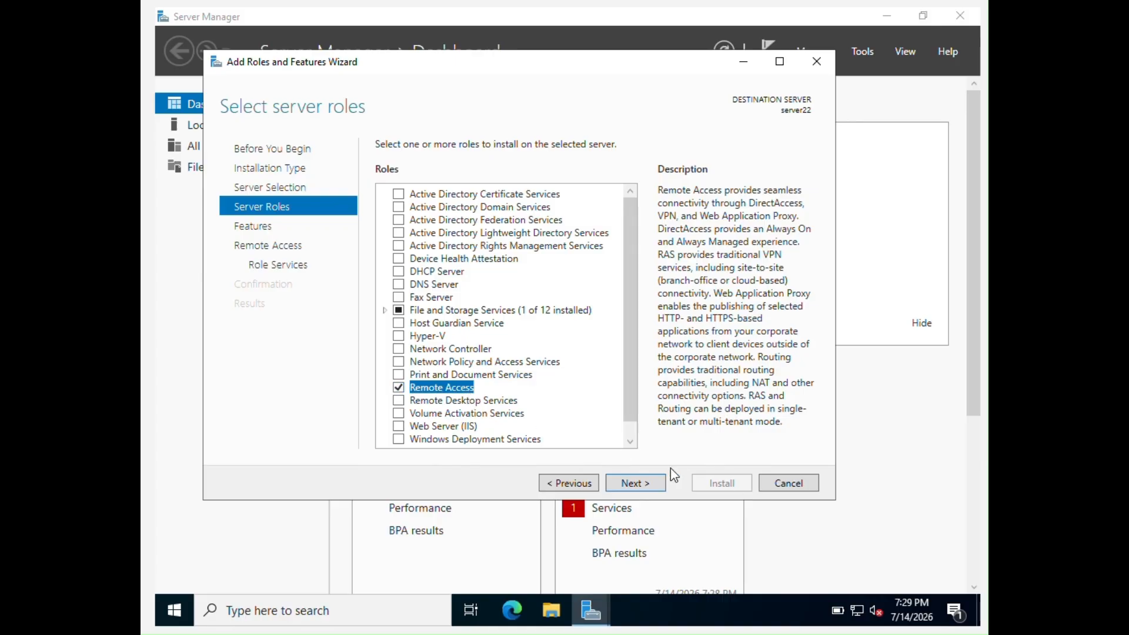
click(641, 484)
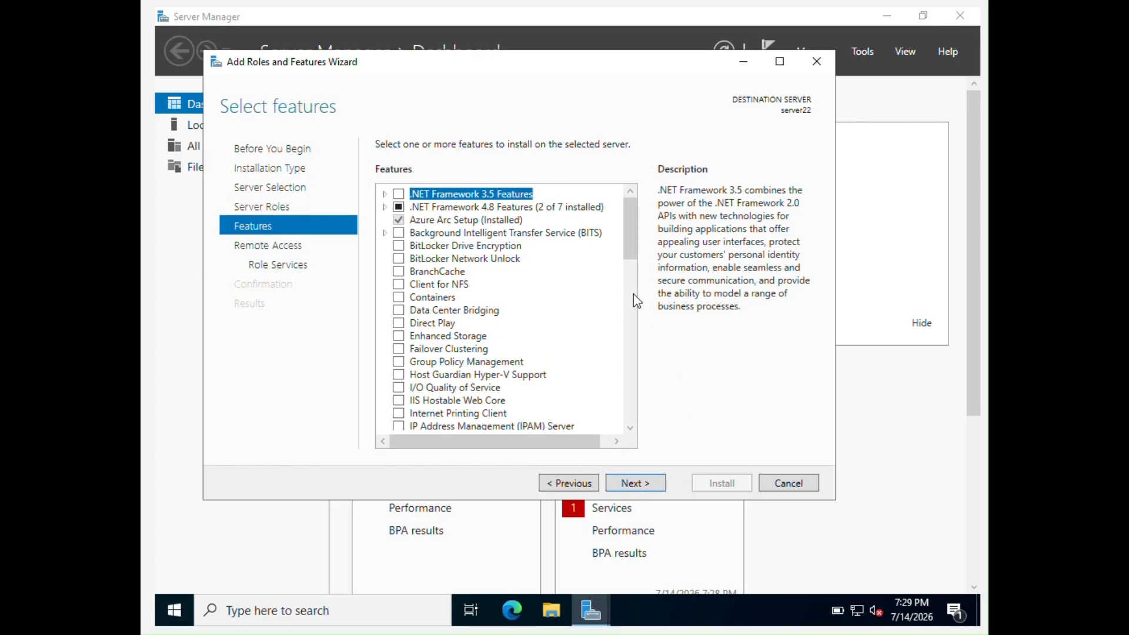
click(639, 484)
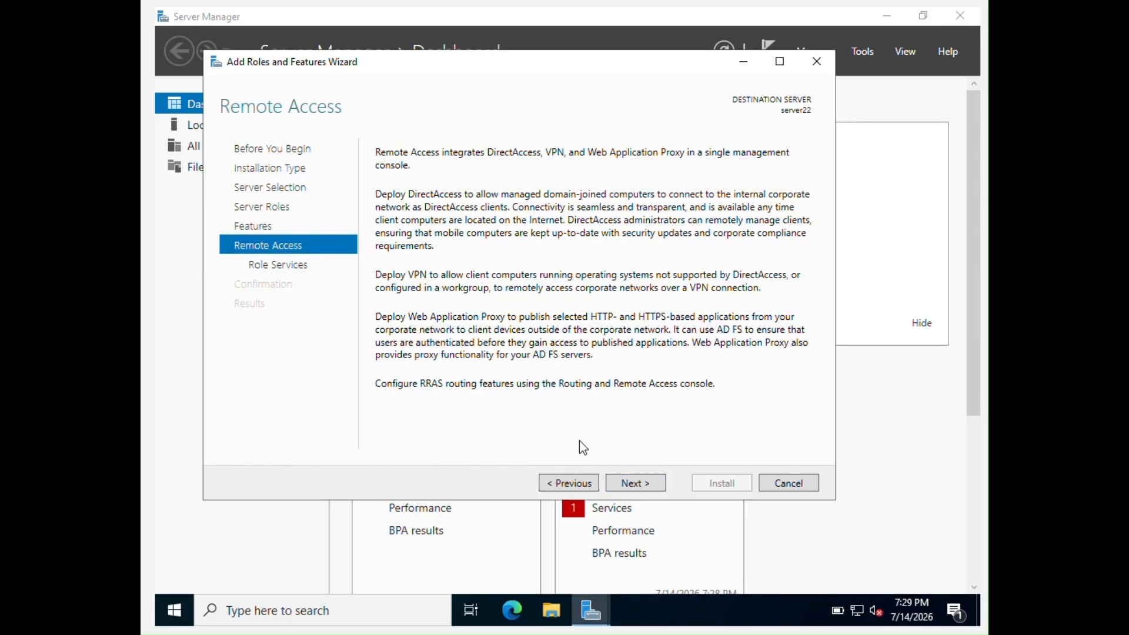
click(631, 483)
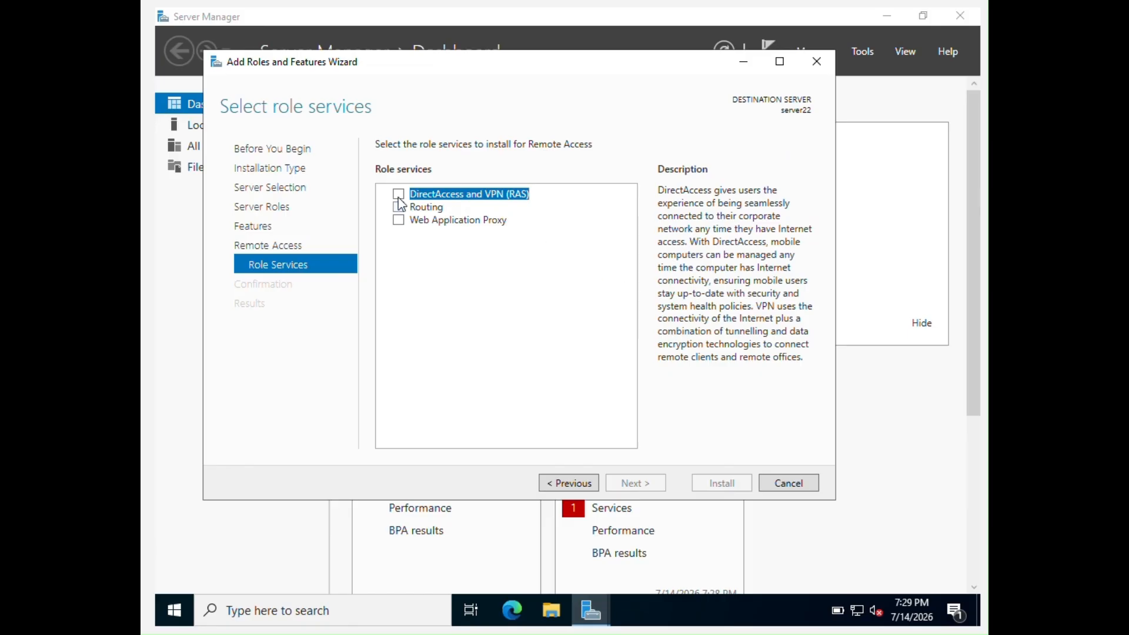
Select DirectAccess and VPN (RAS) with its required features, plus the Routing role service
click(398, 195)
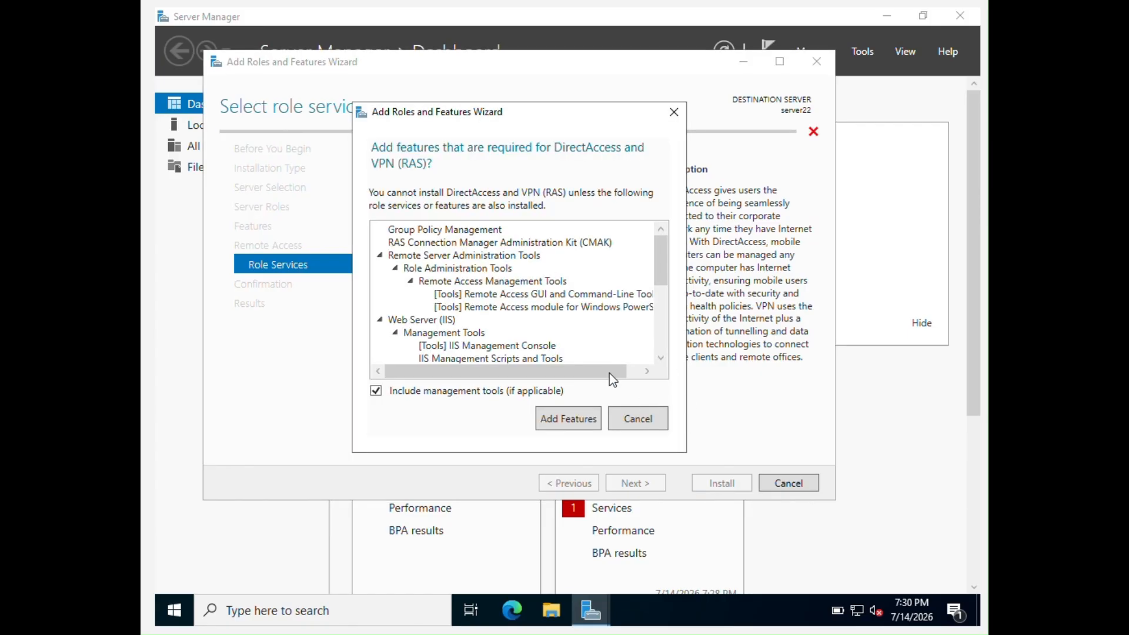
scroll(511, 304, down, 4)
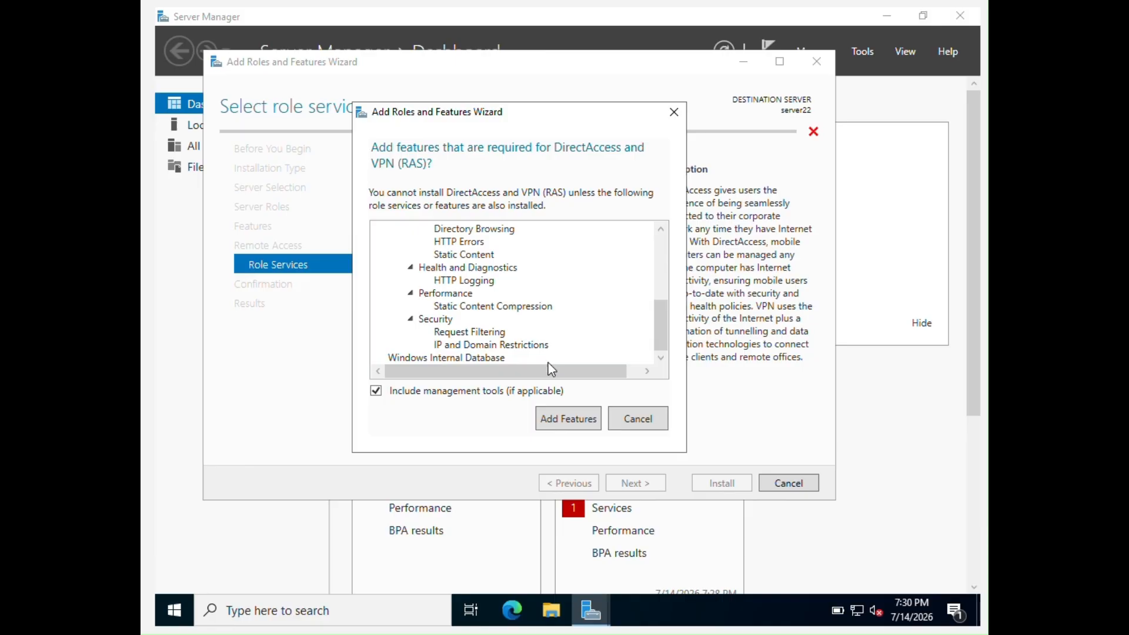
click(580, 424)
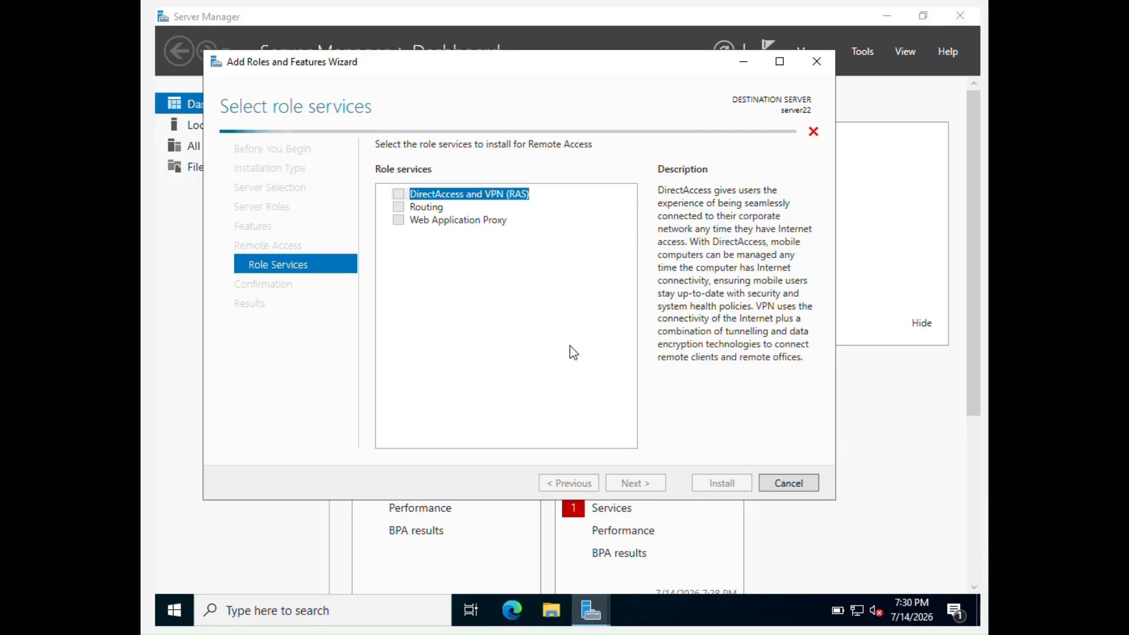
click(399, 207)
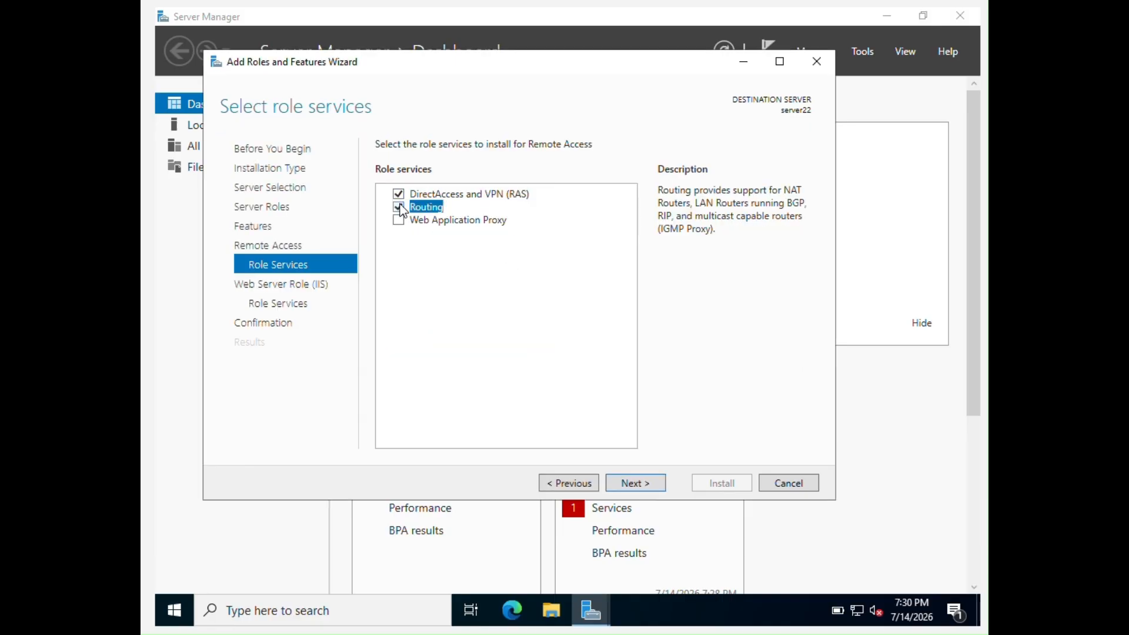
Keep the default Web Server (IIS) services and install the selected roles and features
click(637, 487)
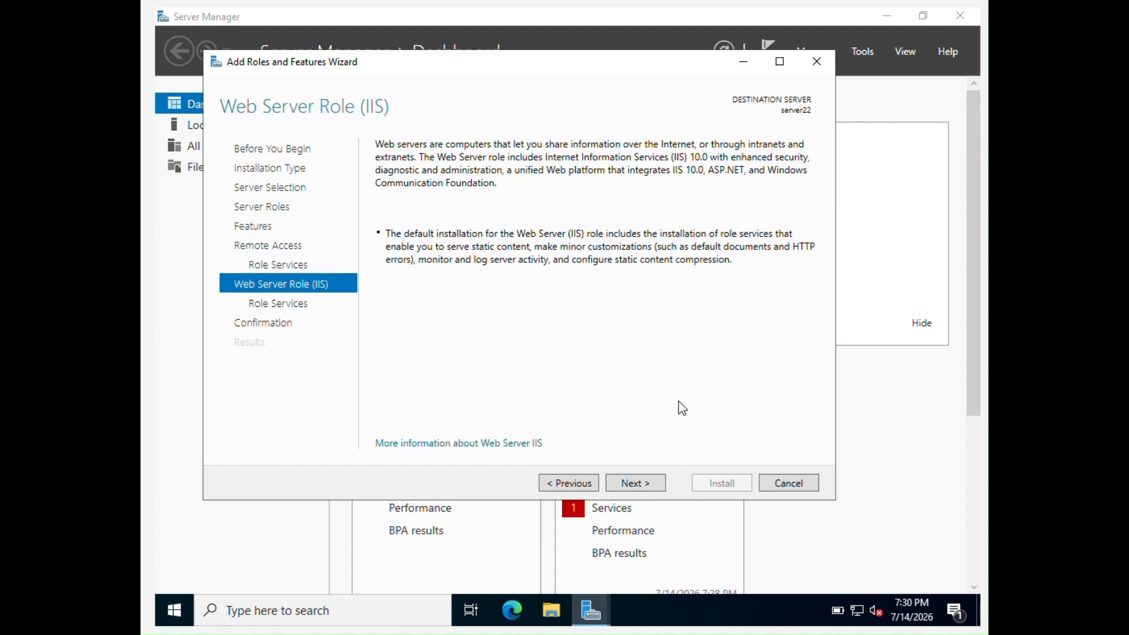
click(635, 482)
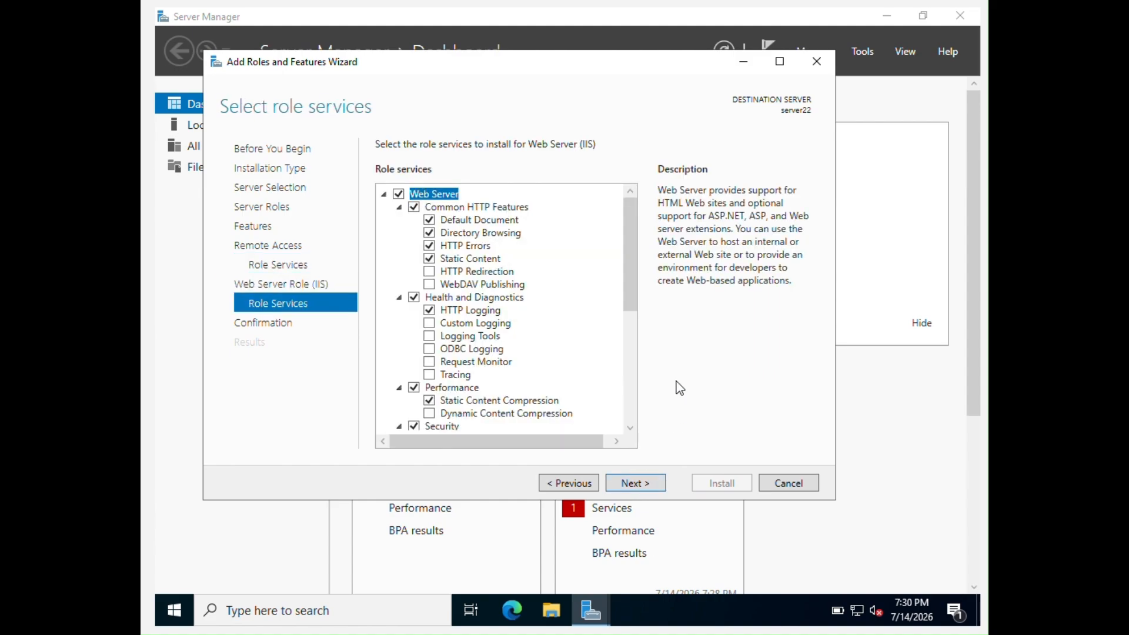
click(641, 483)
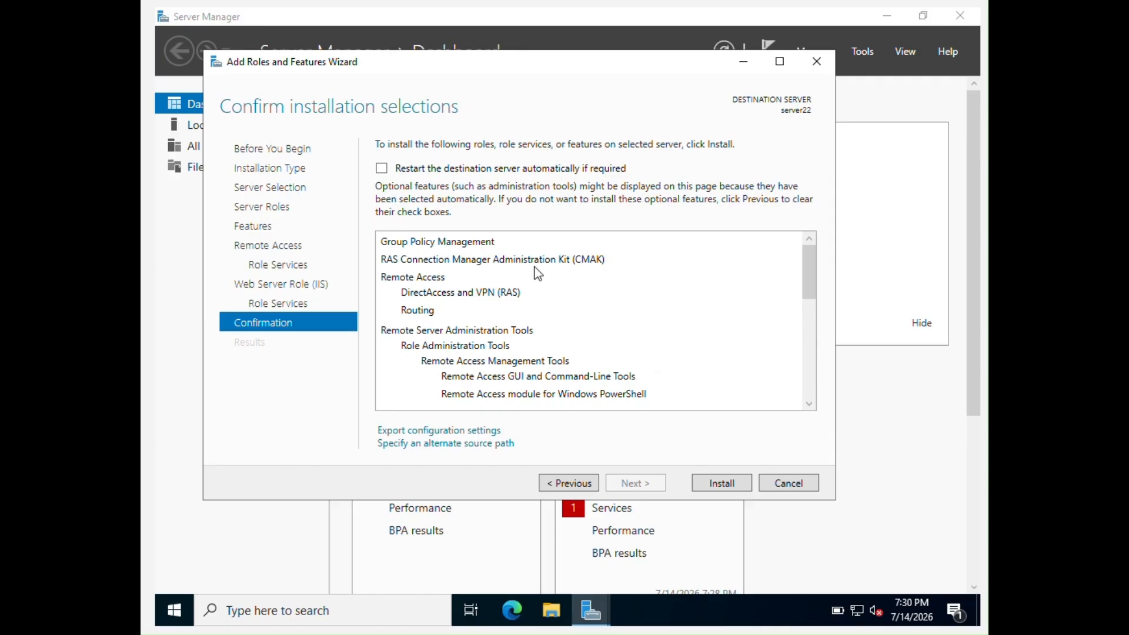
scroll(601, 360, down, 5)
scroll(599, 321, down, 2)
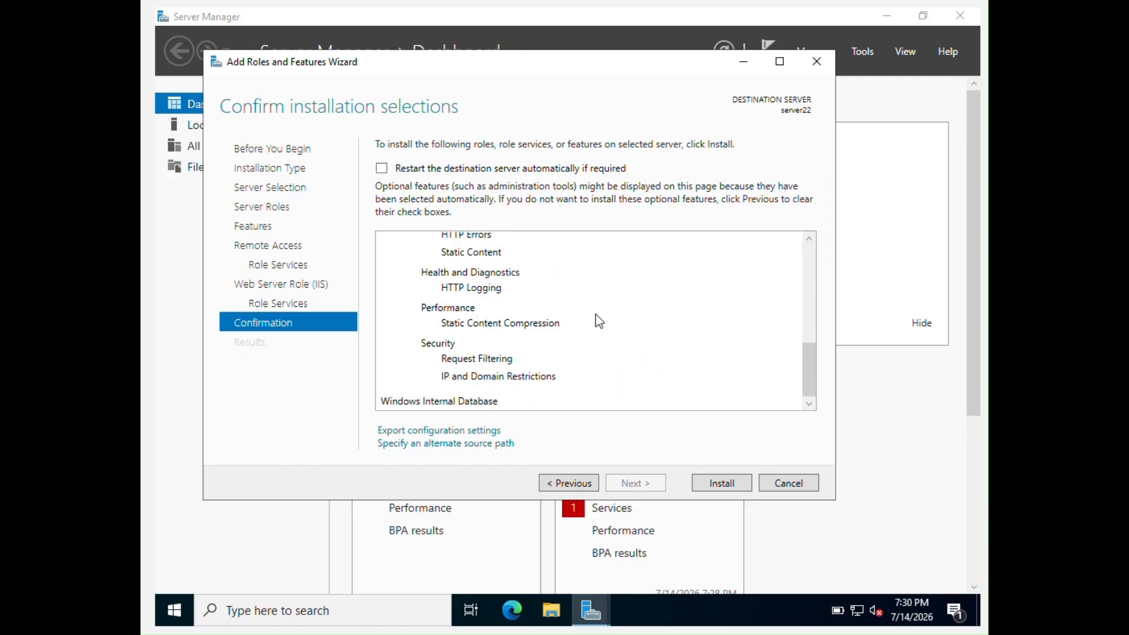
click(724, 481)
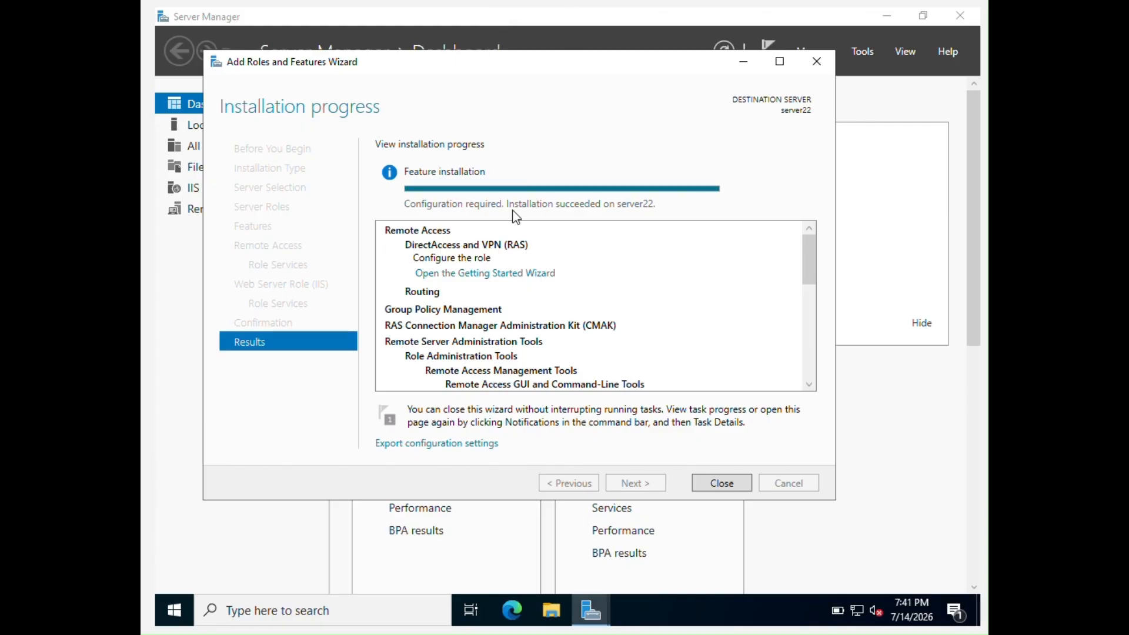
Launch the Getting Started Wizard from the install results and minimize Server Manager to reveal Configure Remote Access
click(497, 276)
click(744, 62)
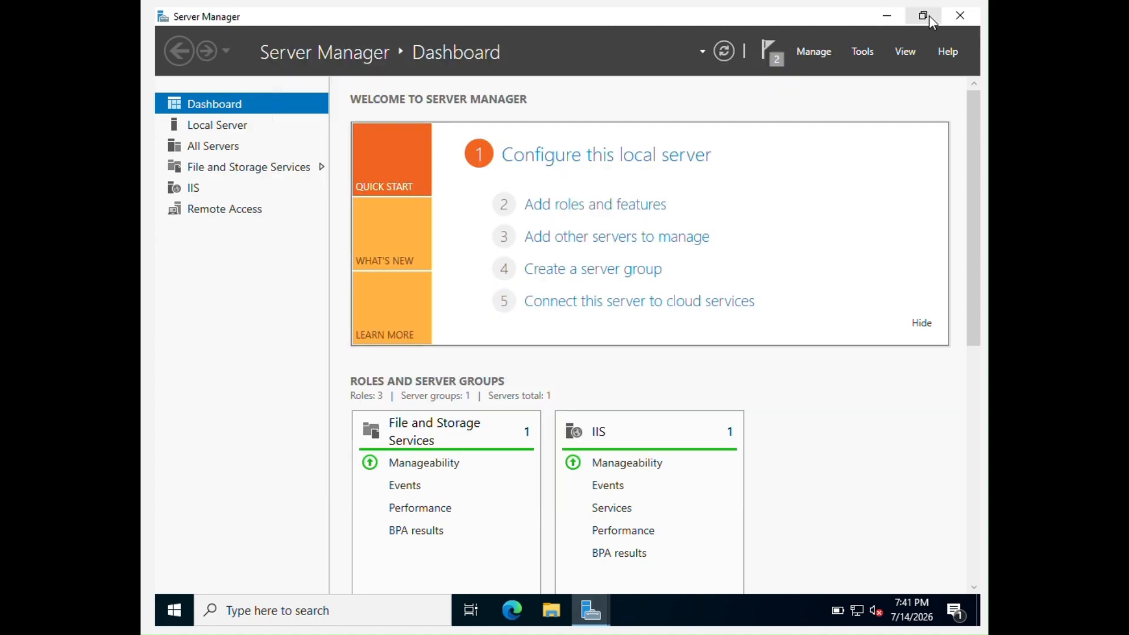
click(889, 16)
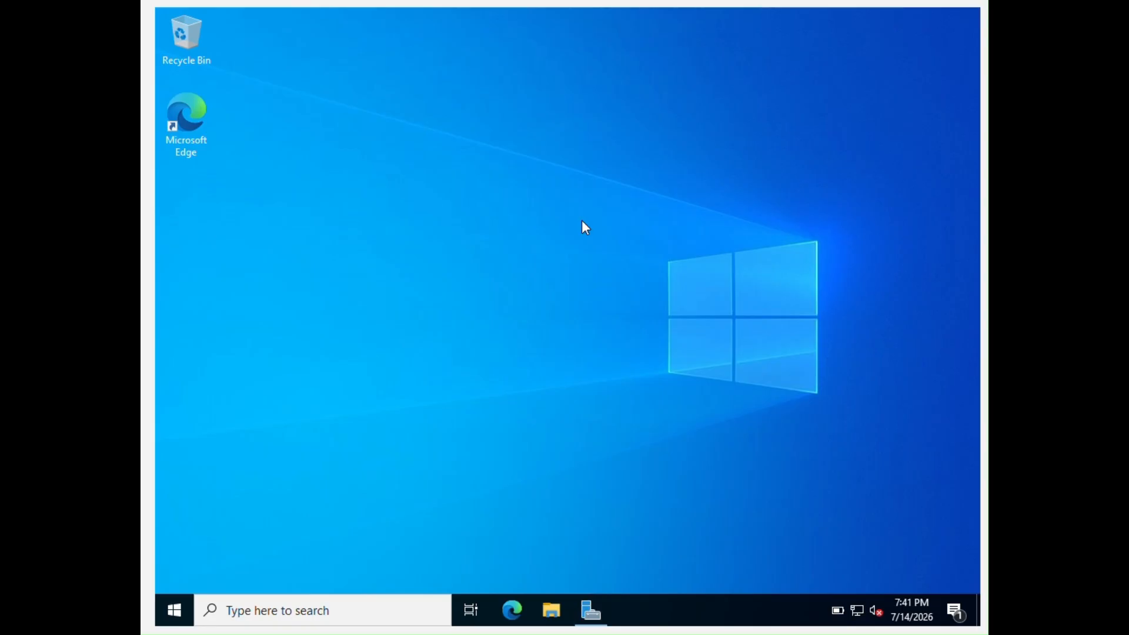
click(604, 622)
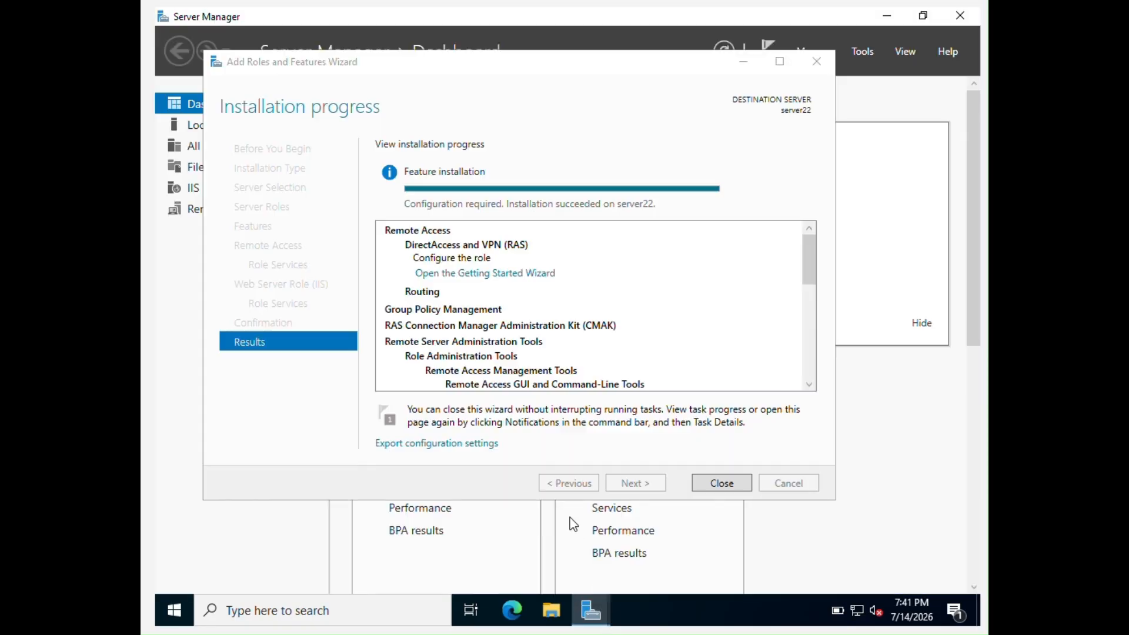
click(505, 277)
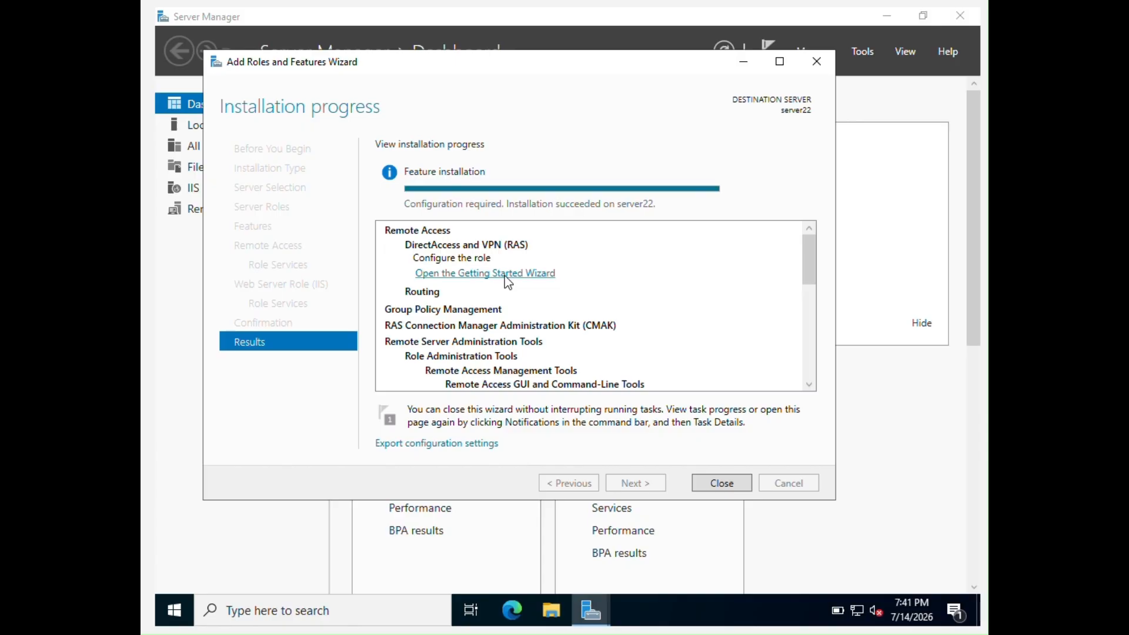
click(505, 277)
click(742, 62)
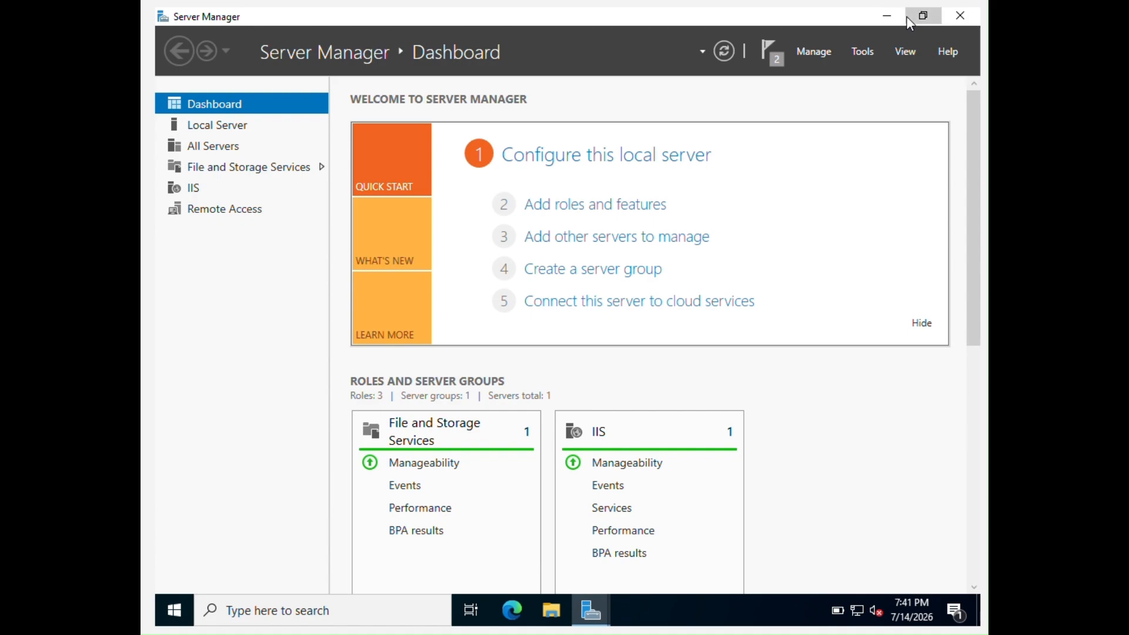
click(923, 16)
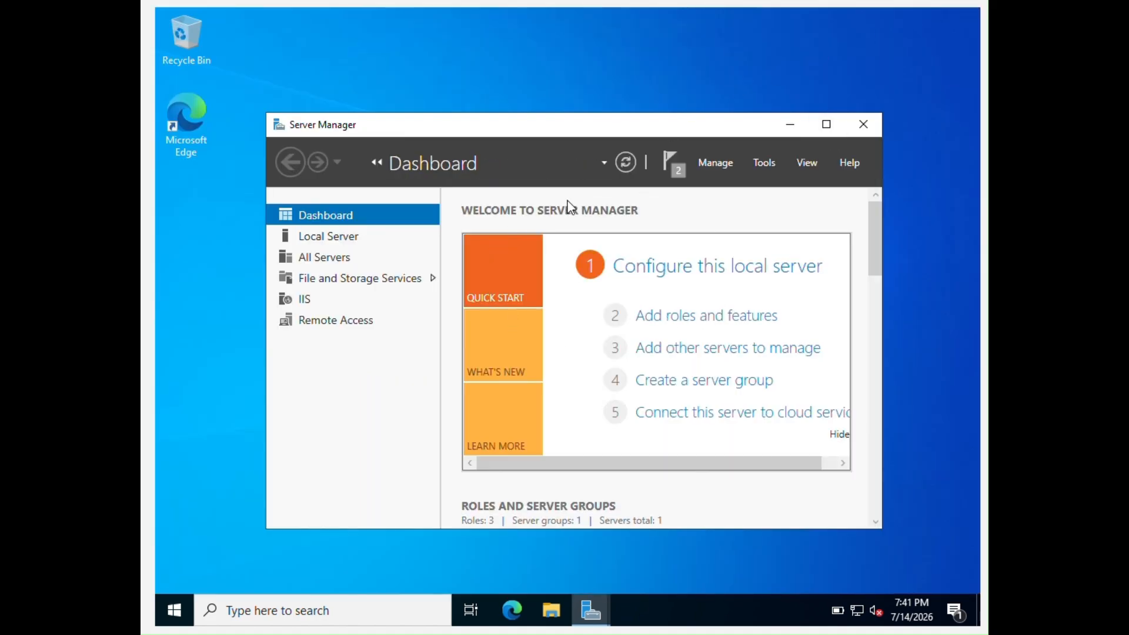
click(795, 123)
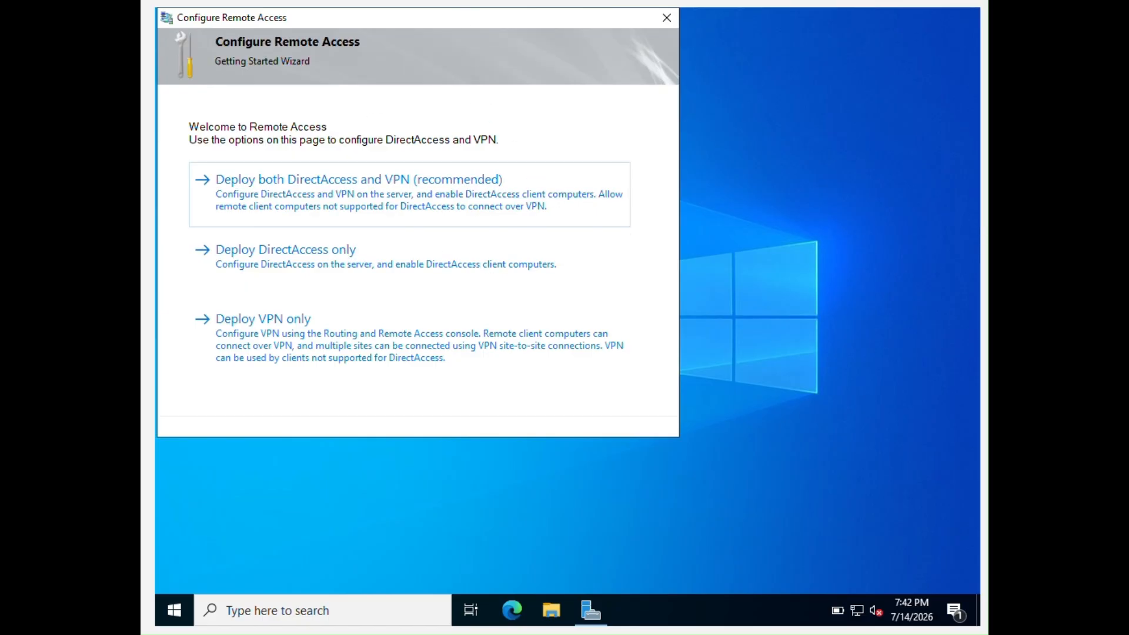
Search for and open Windows Defender Firewall with Advanced Security
drag(450, 15, 531, 53)
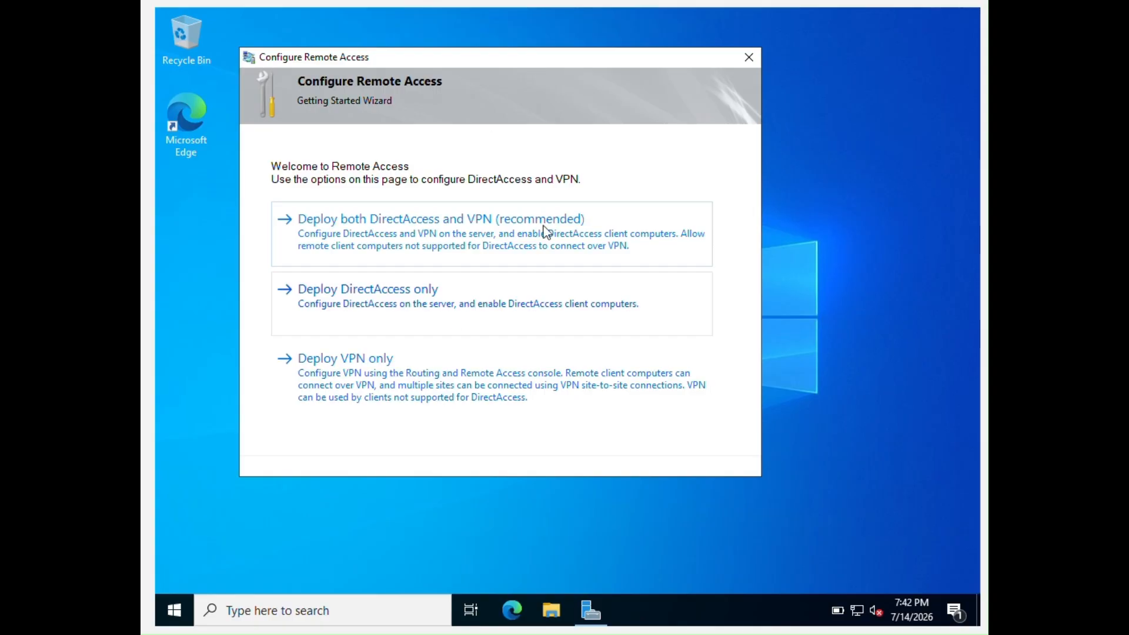
click(279, 608)
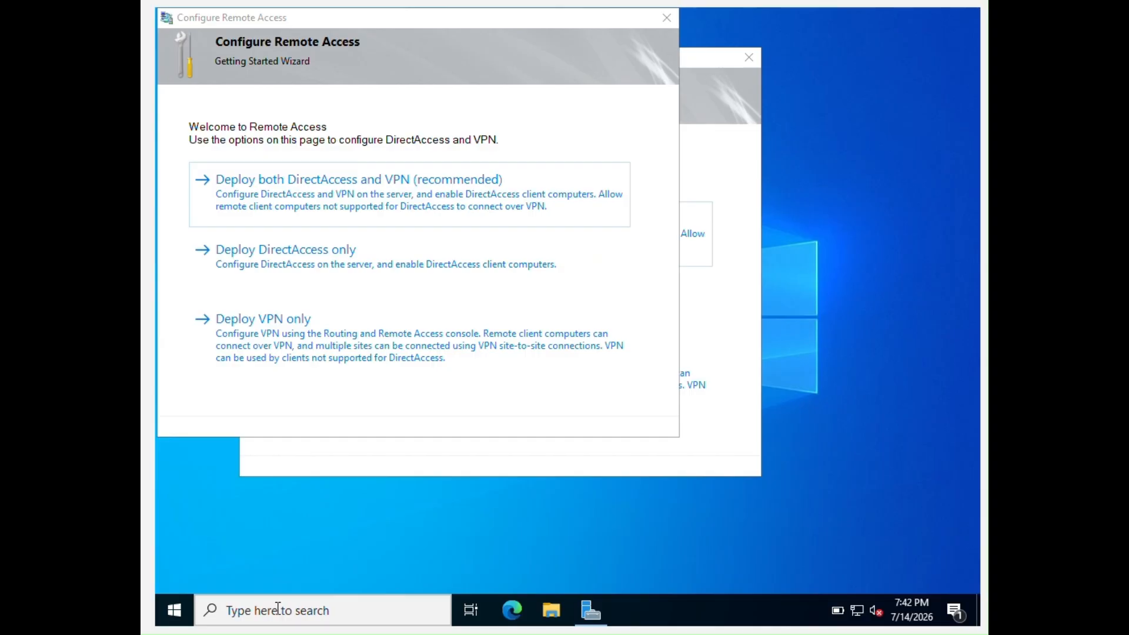
click(279, 609)
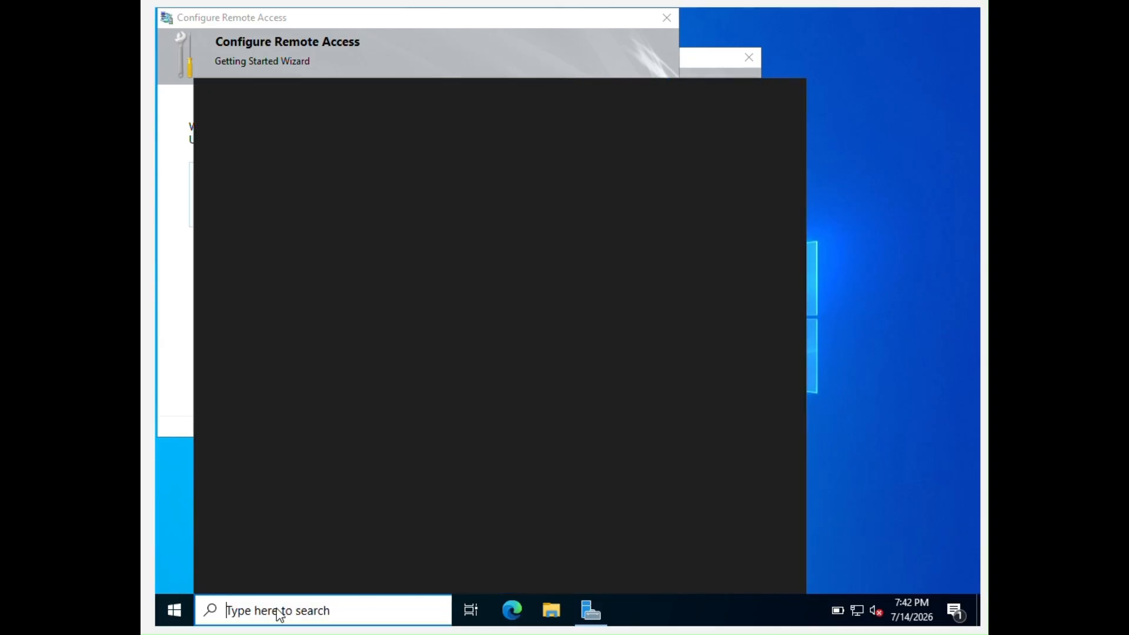
text(windows)
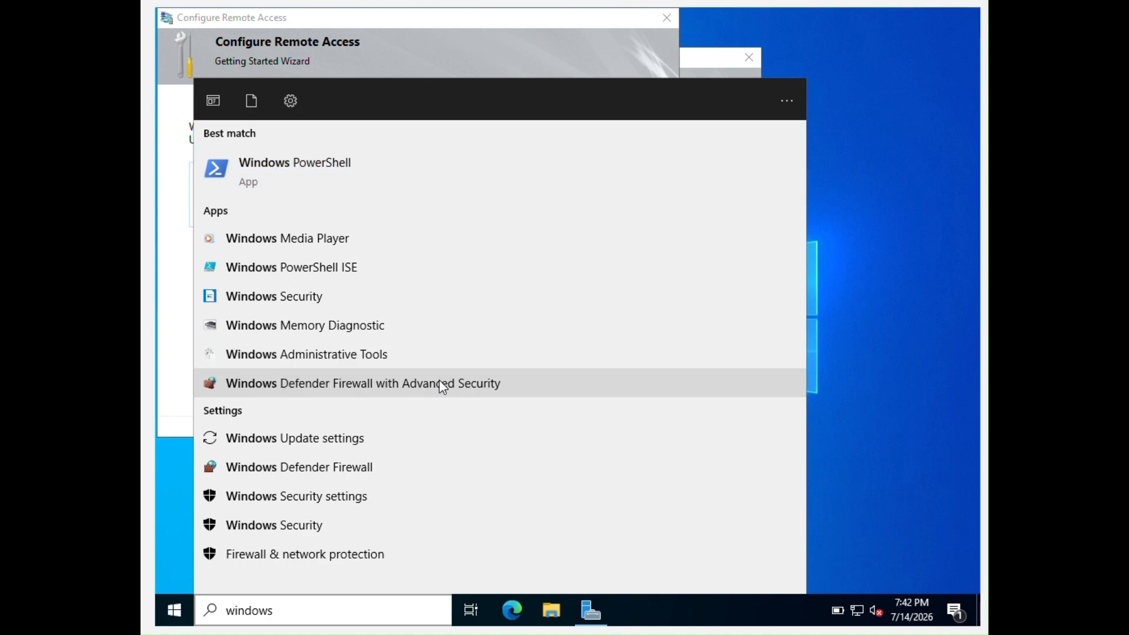
click(443, 385)
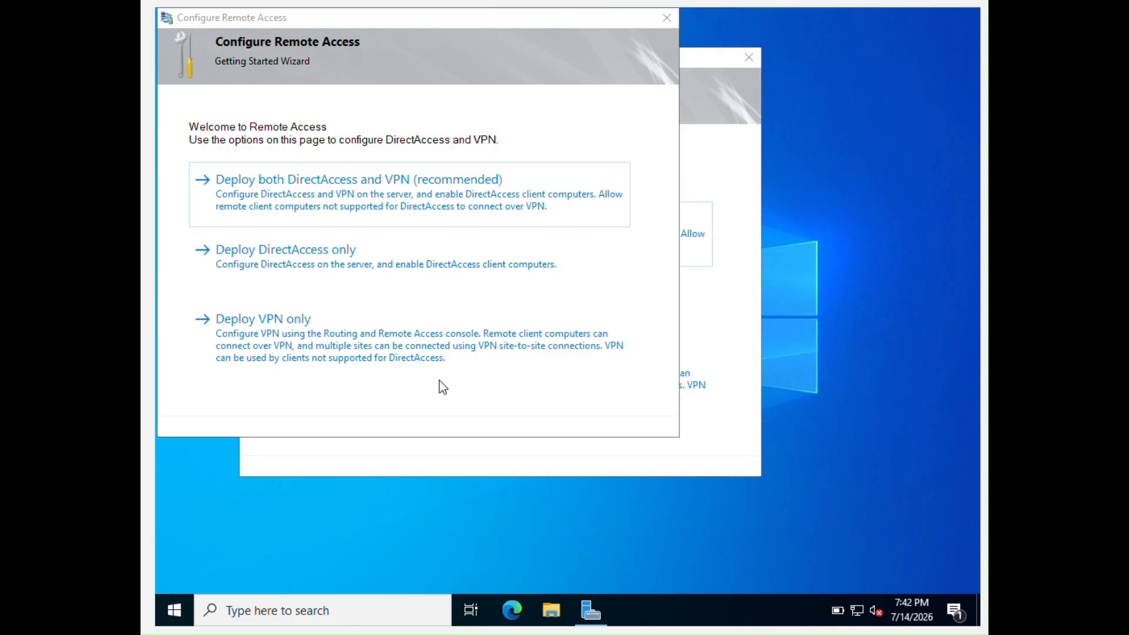
Close and confirm cancelling both open Getting Started Wizard windows
click(667, 17)
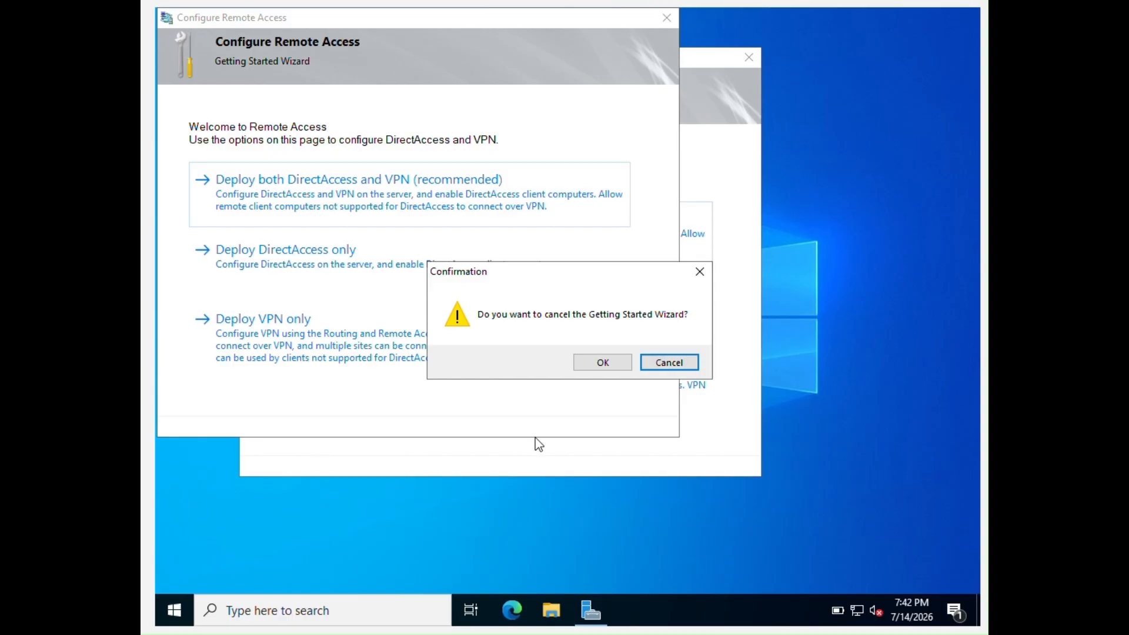
click(603, 365)
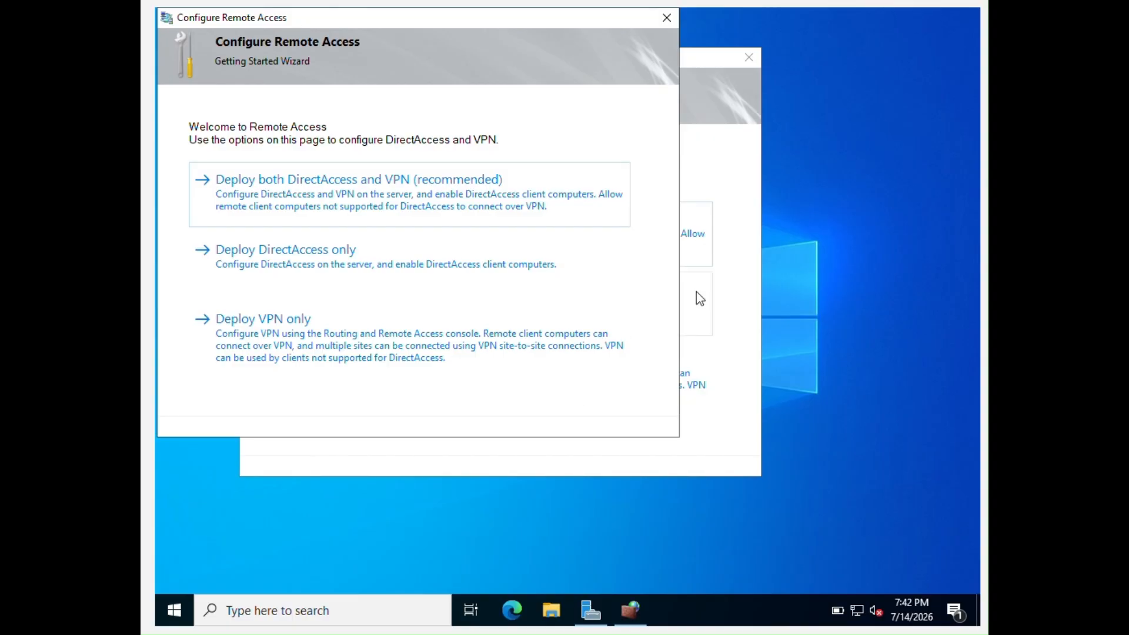
click(664, 18)
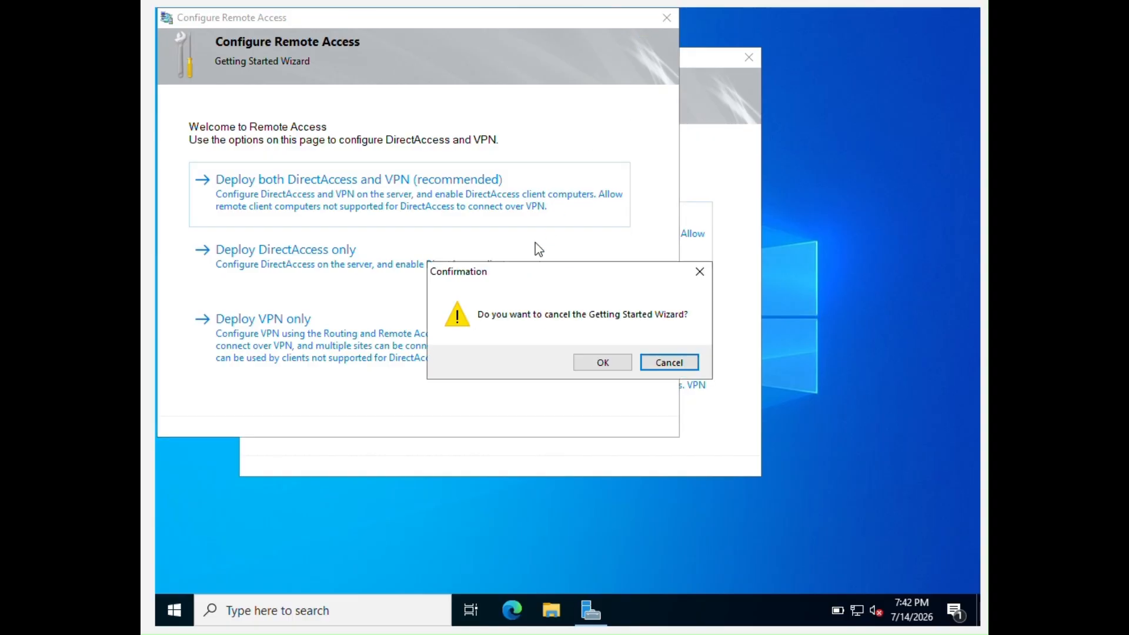
click(617, 363)
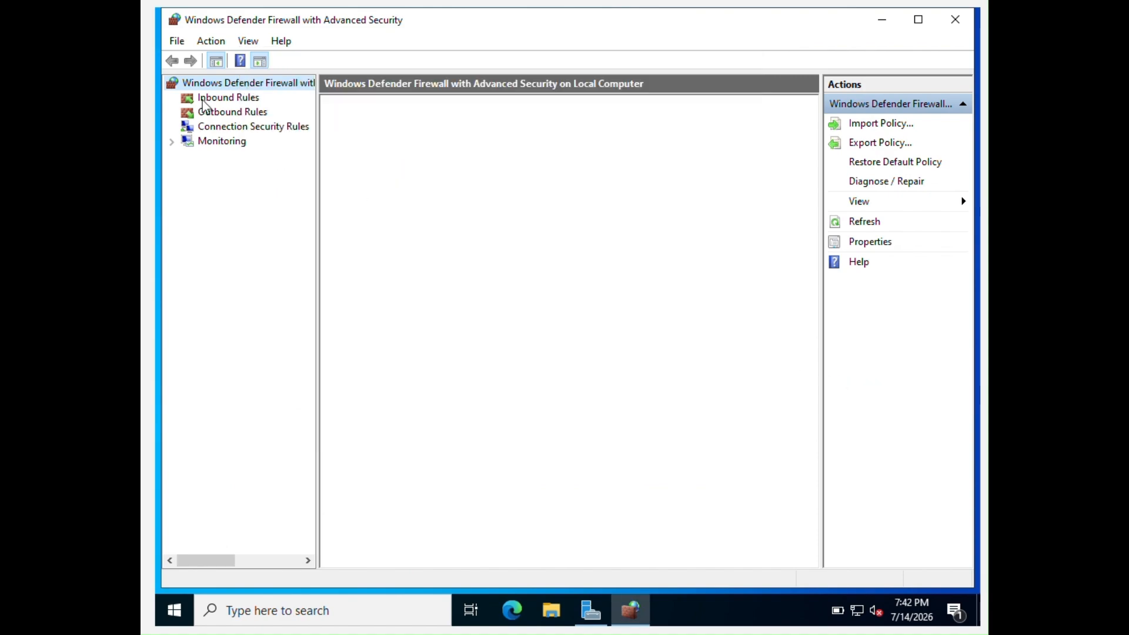
Show Inbound Rules and locate the Secure Socket Tunneling Protocol (SSTP-In) rule
click(226, 101)
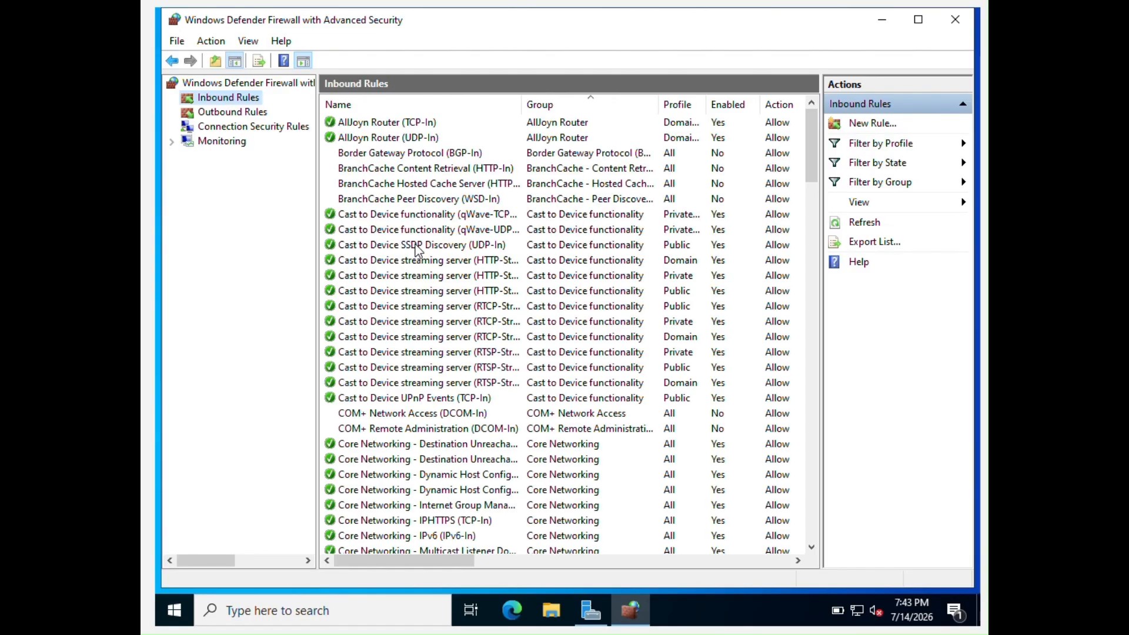
scroll(416, 250, down, 5)
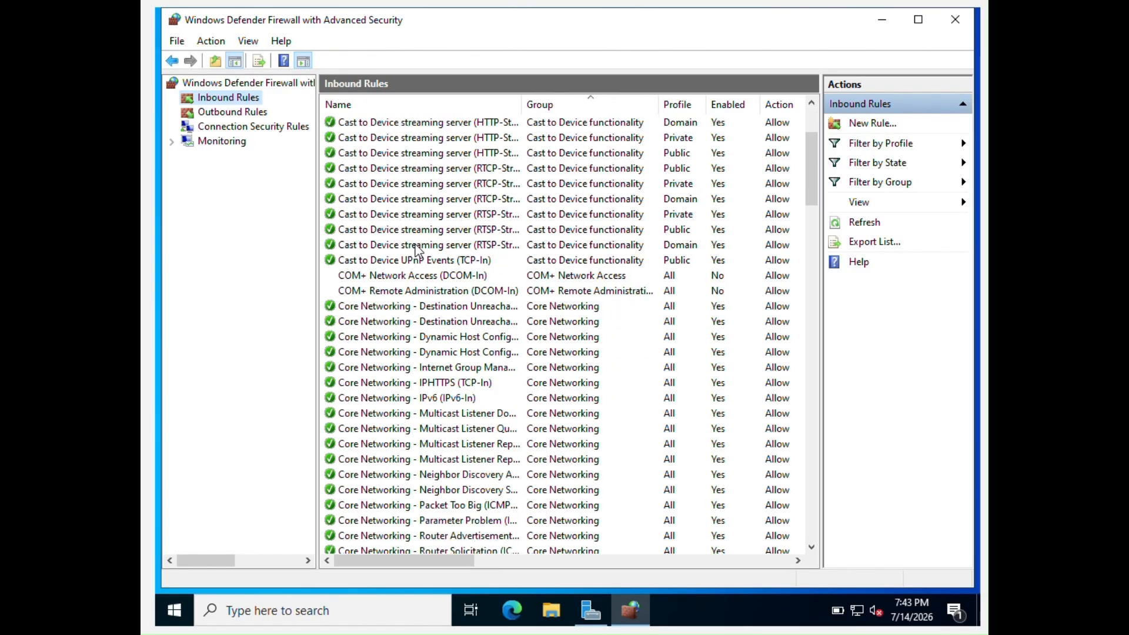
scroll(415, 250, down, 4)
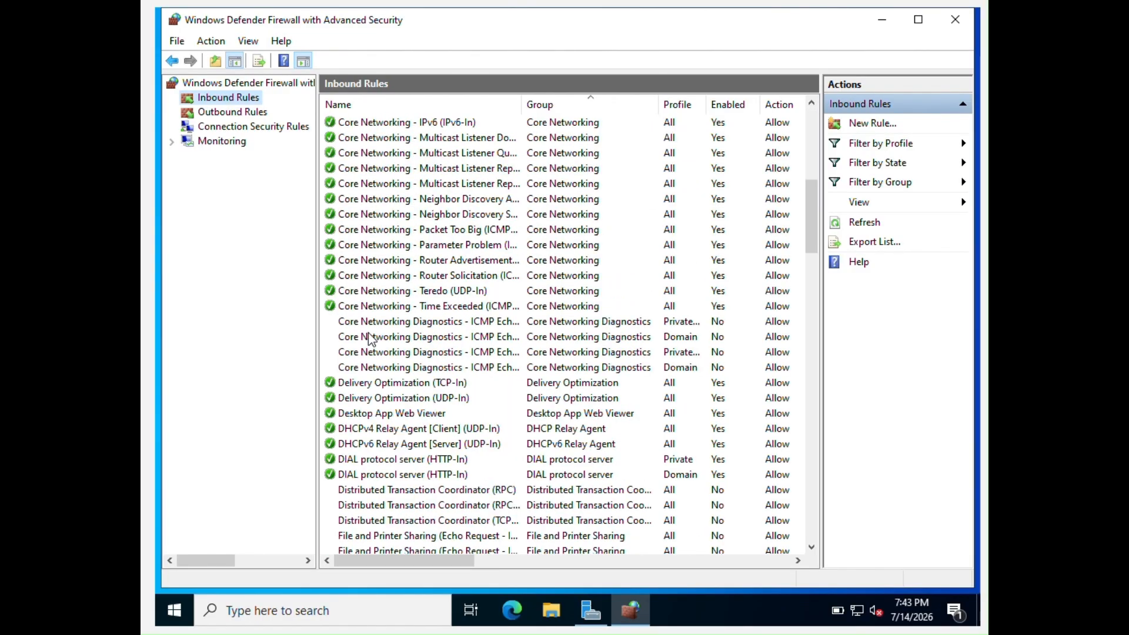
scroll(365, 388, down, 20)
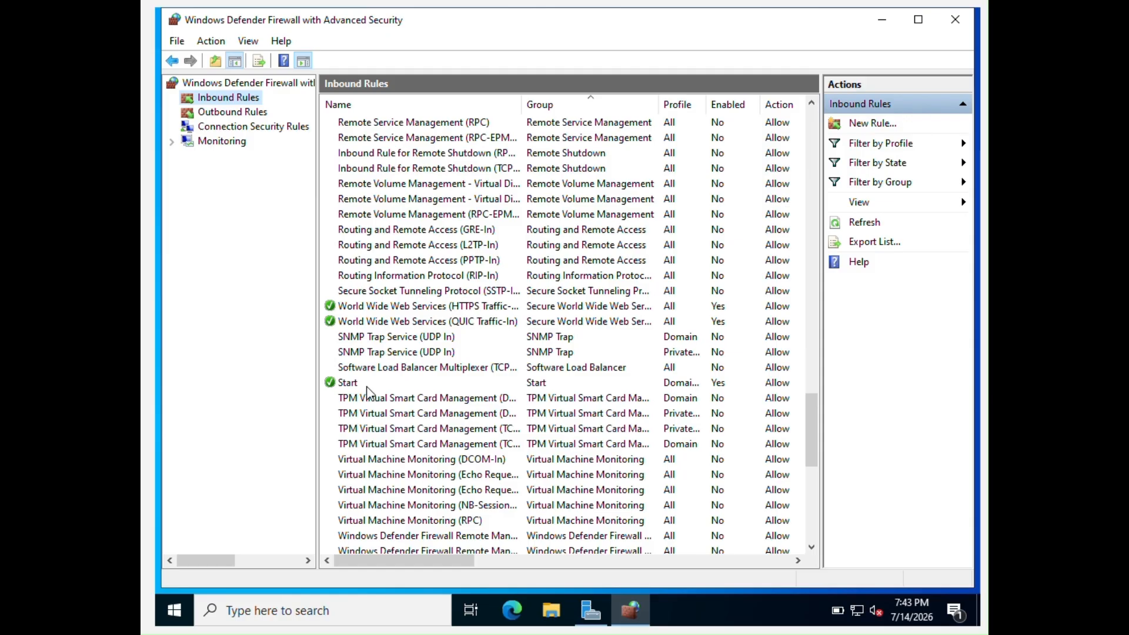
scroll(366, 393, down, 4)
scroll(367, 393, up, 4)
scroll(367, 392, down, 9)
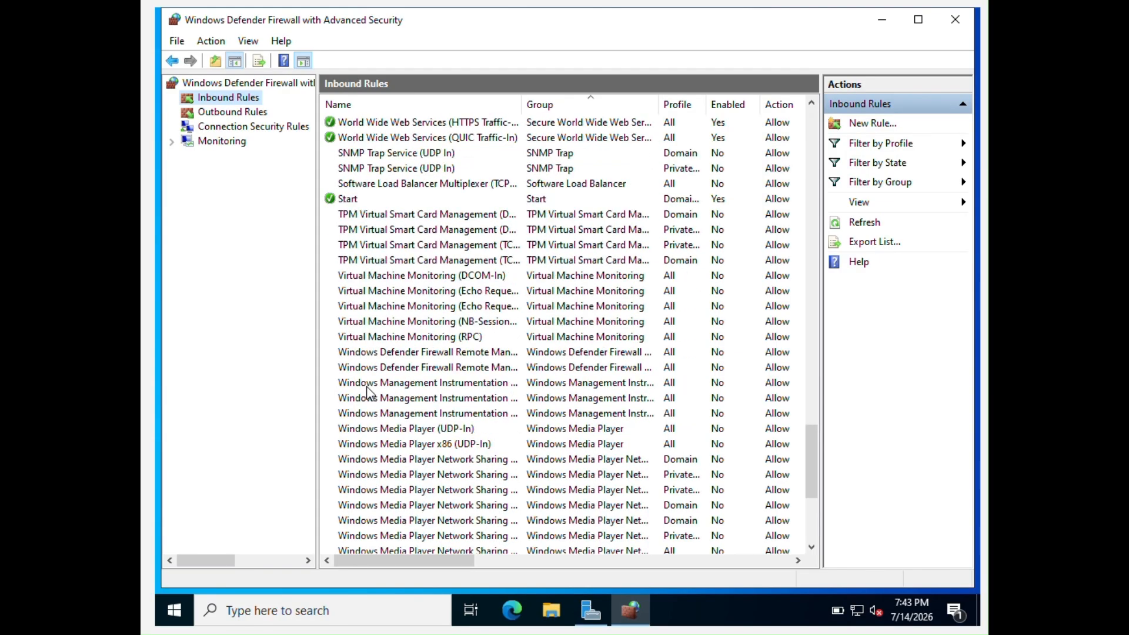
scroll(367, 393, up, 13)
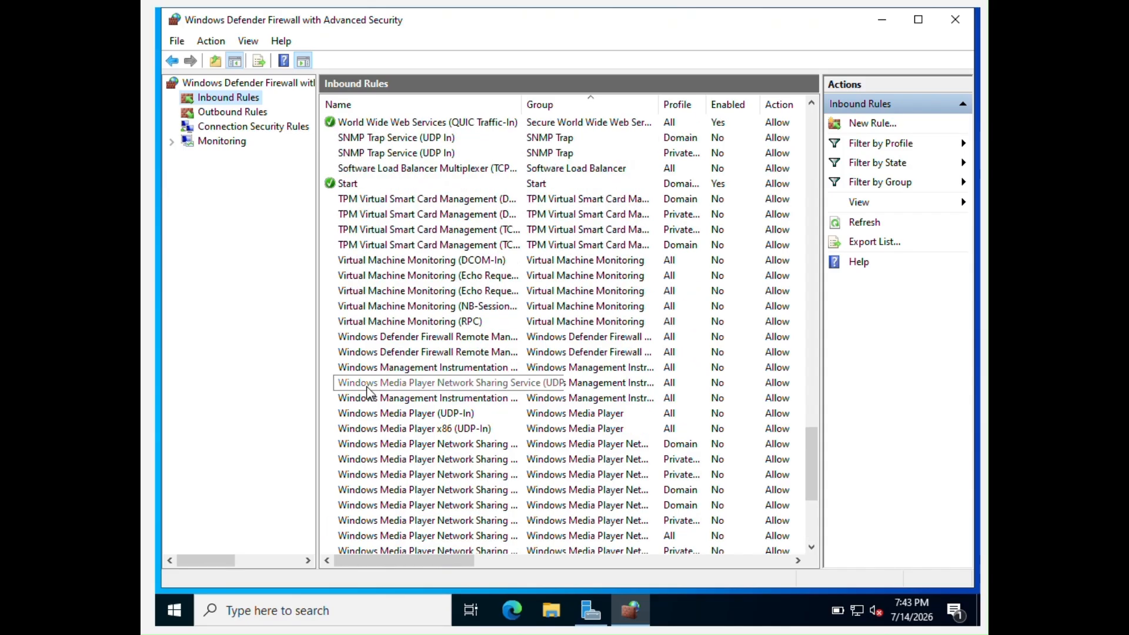
scroll(367, 393, up, 8)
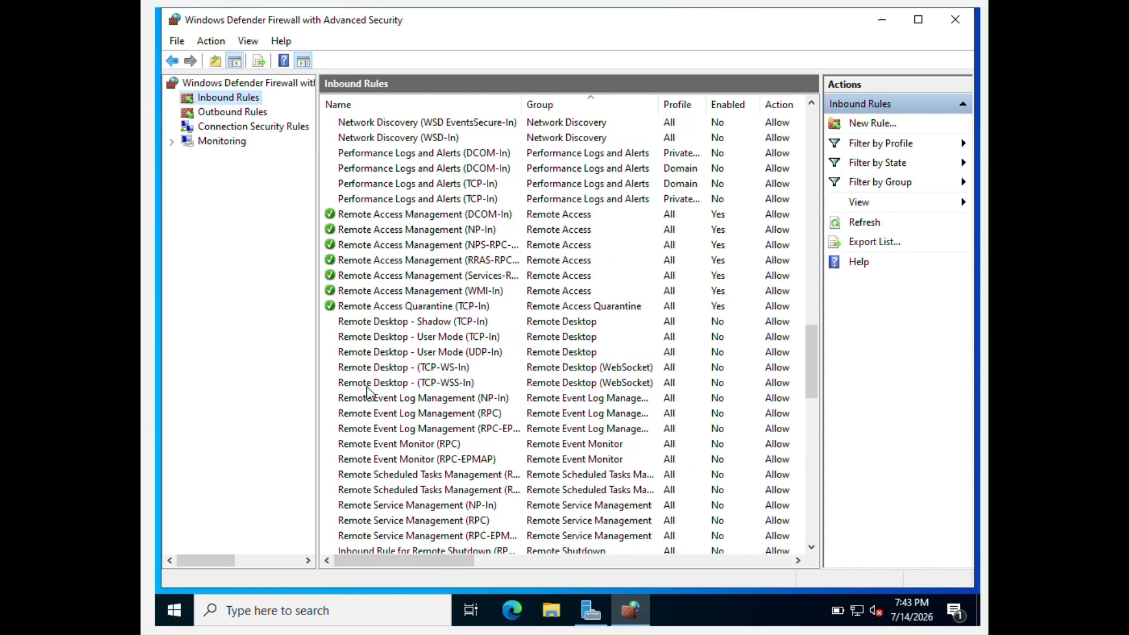
scroll(367, 393, up, 15)
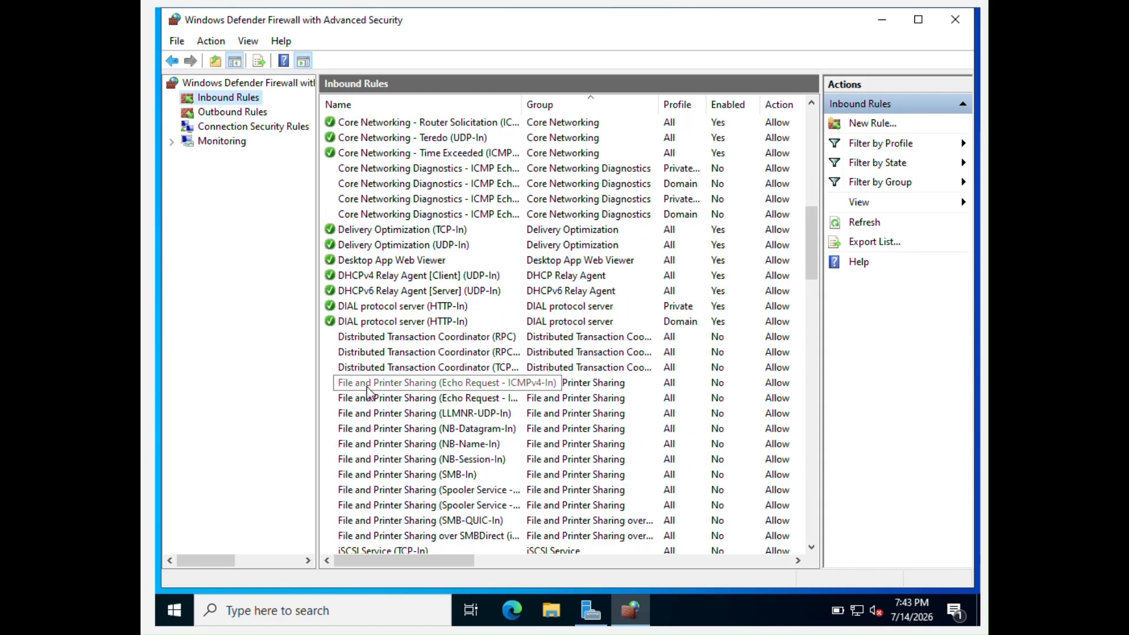
scroll(367, 392, up, 11)
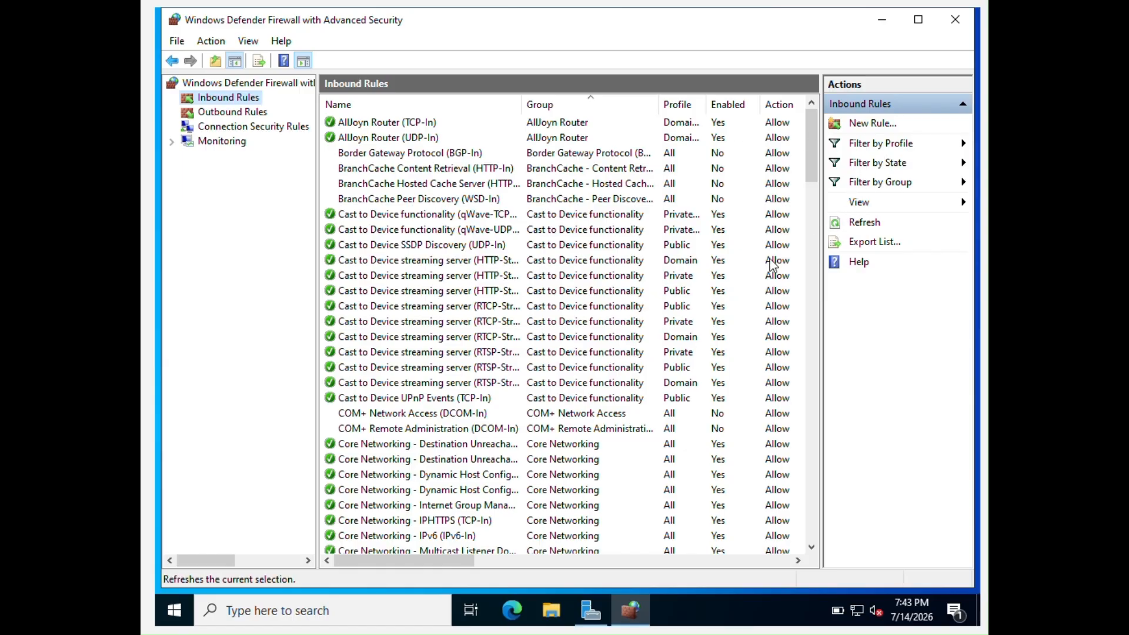
scroll(511, 366, down, 3)
scroll(511, 366, down, 15)
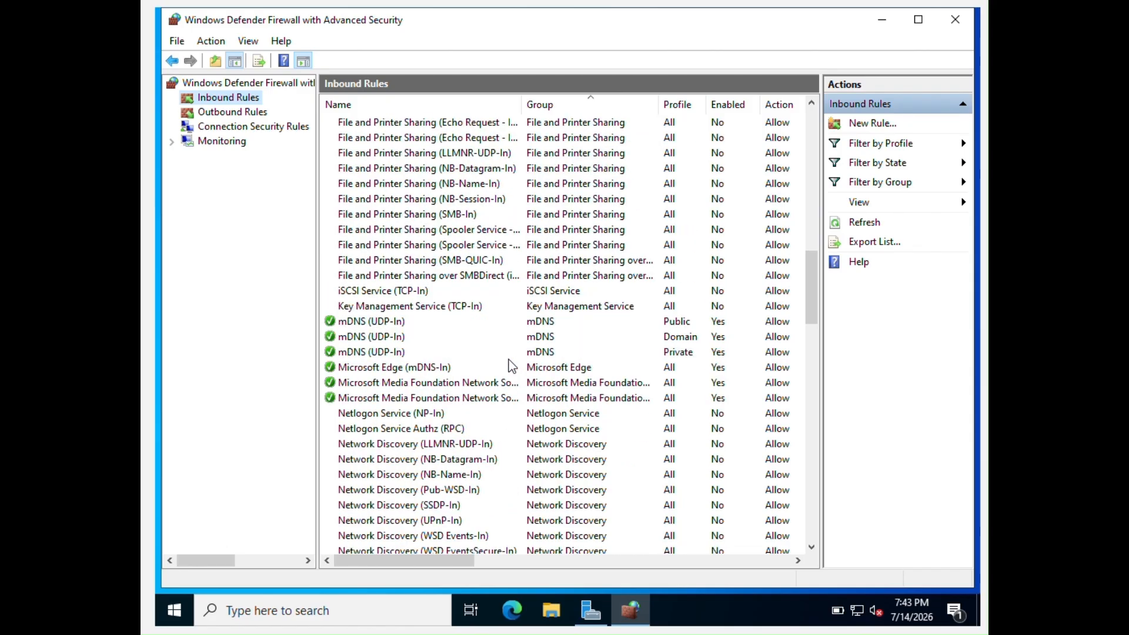
scroll(510, 366, down, 8)
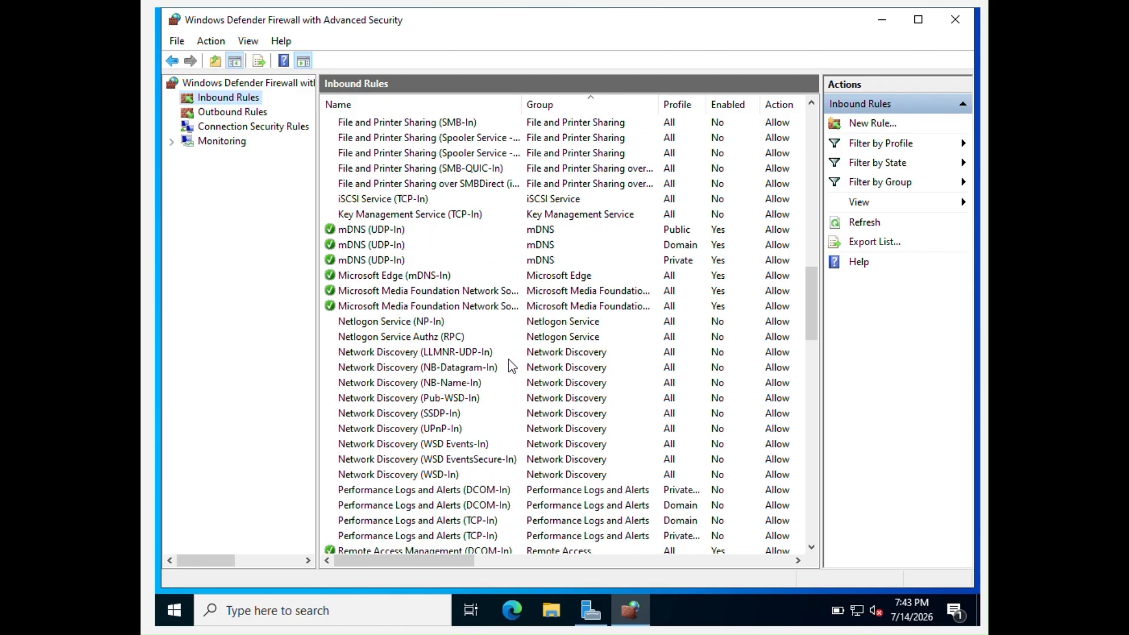
scroll(510, 366, down, 8)
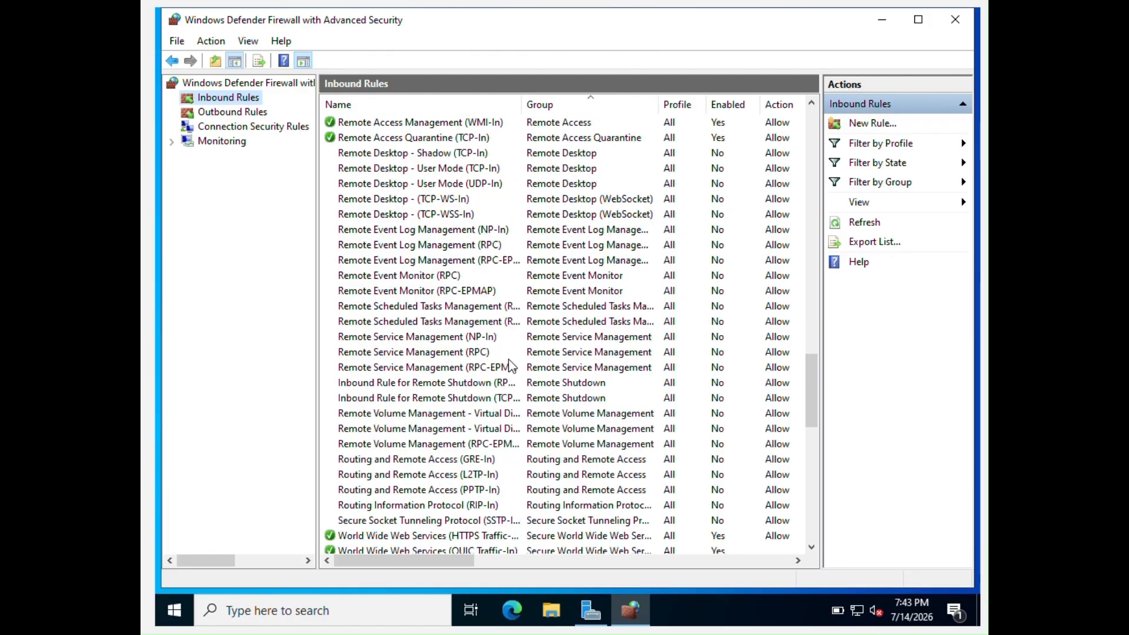
scroll(510, 366, down, 2)
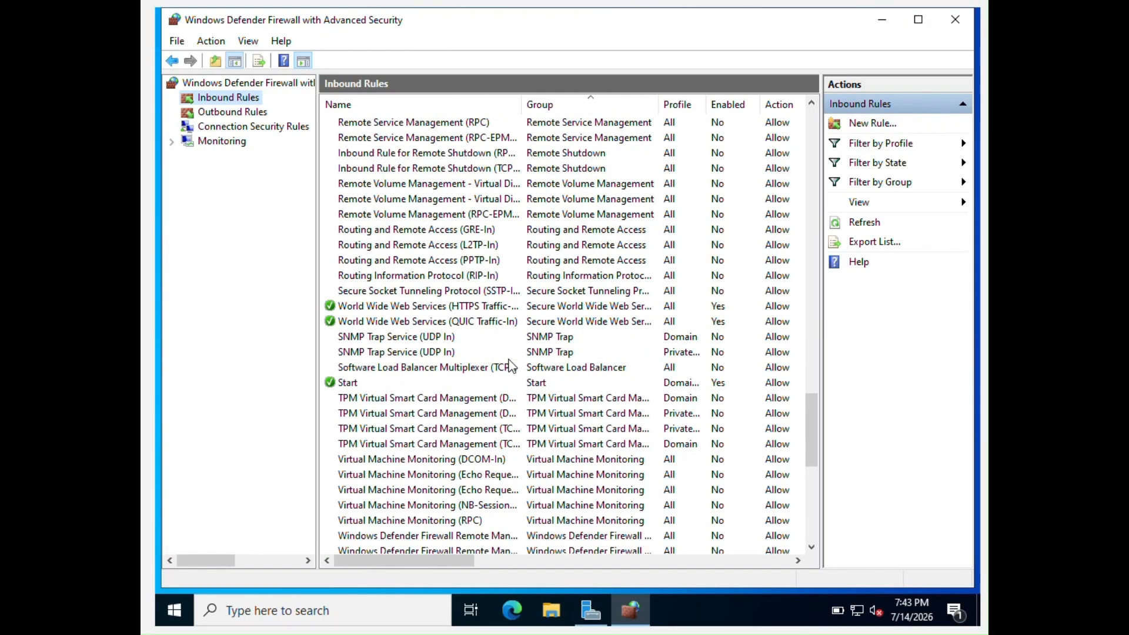
Enable the SSTP-In inbound rule and close the firewall console
click(444, 289)
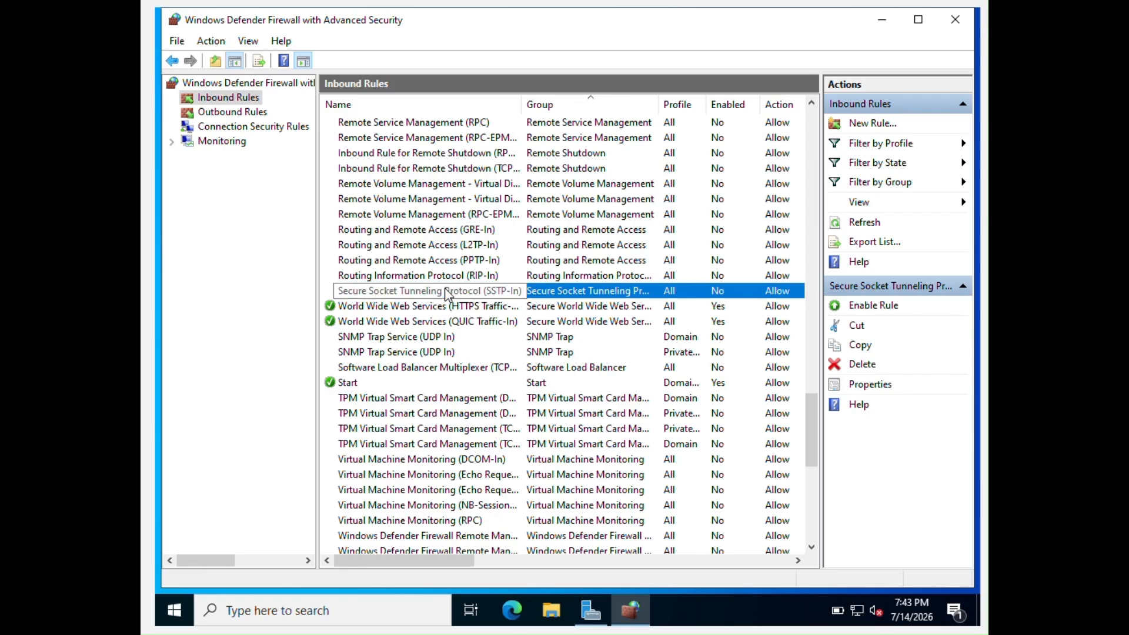
right_click(446, 292)
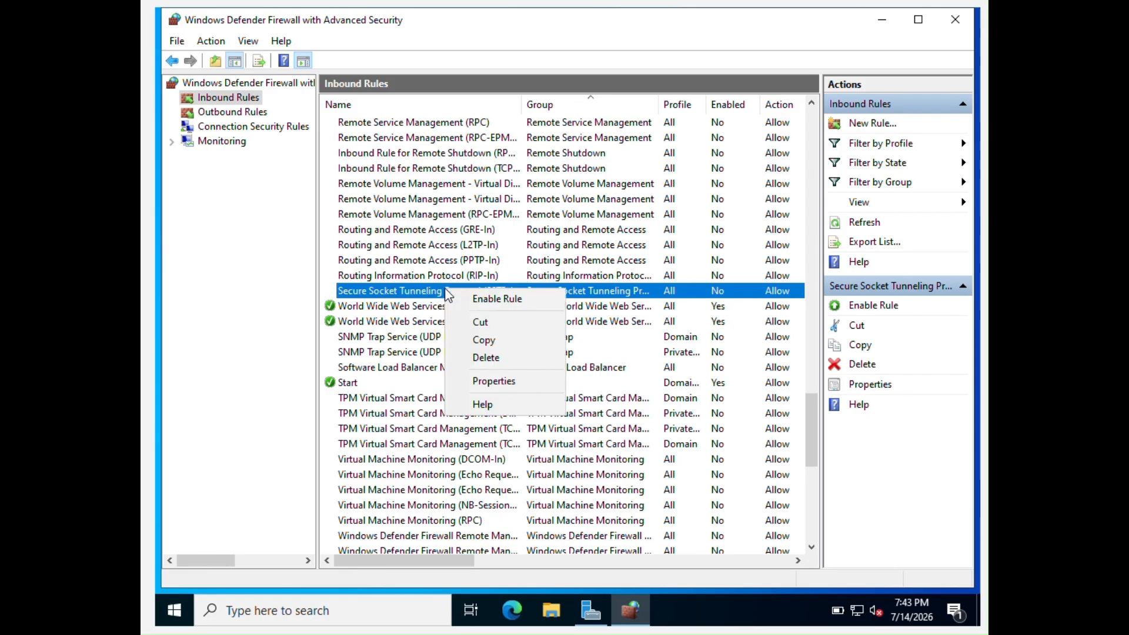
click(494, 299)
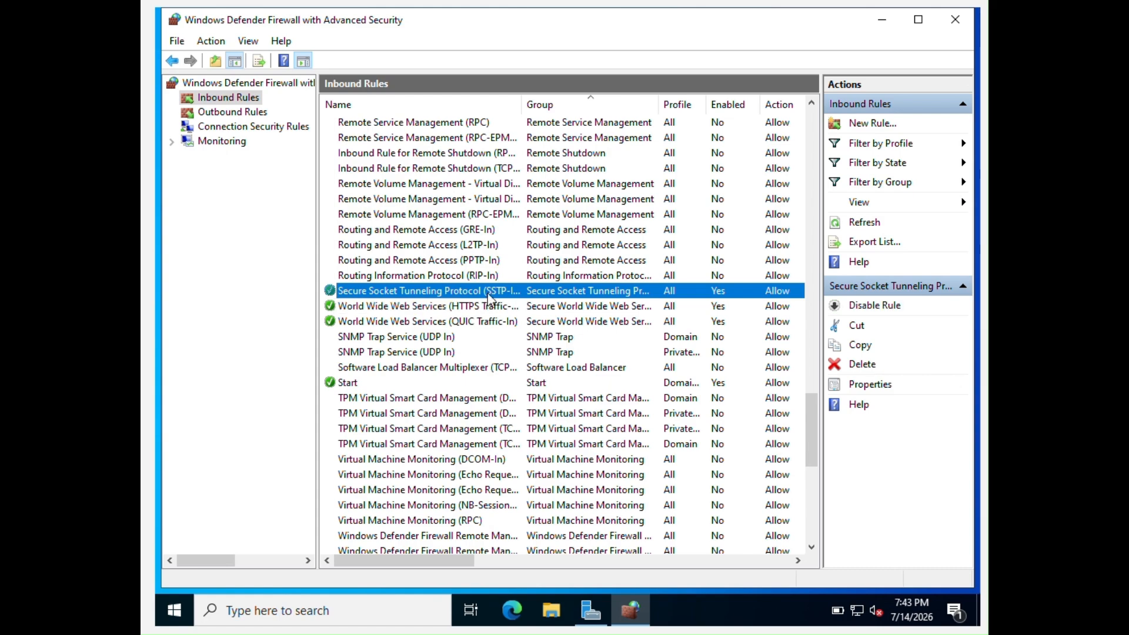
click(956, 17)
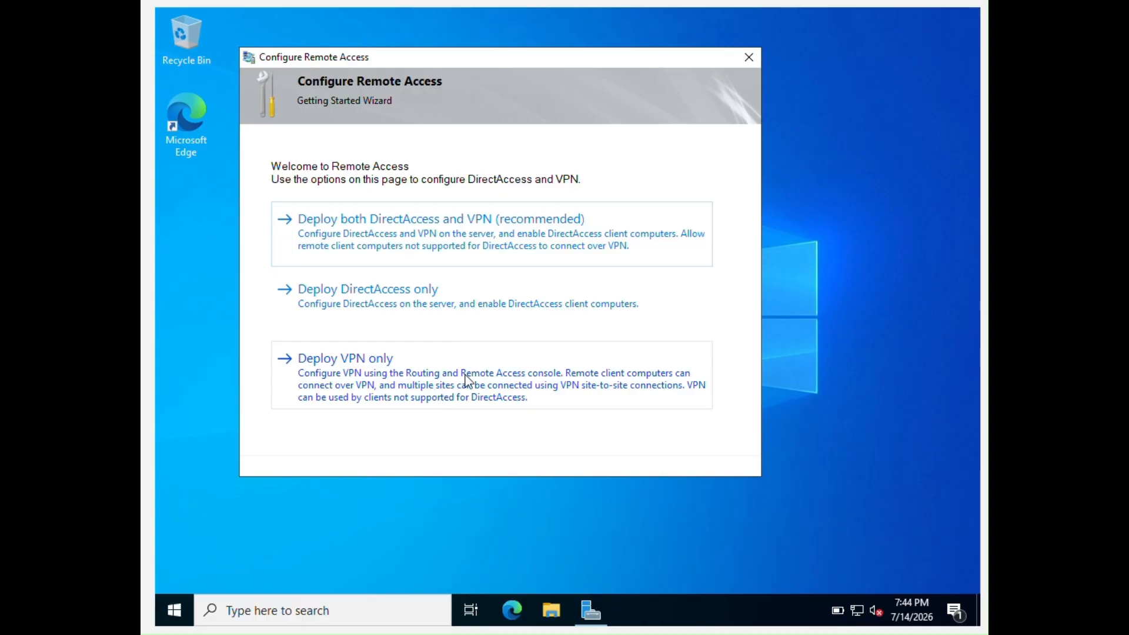
Close the Remote Access wizard, maximize the RRAS console, and choose Configure and Enable Routing and Remote Access on SERVER22 (local)
click(479, 356)
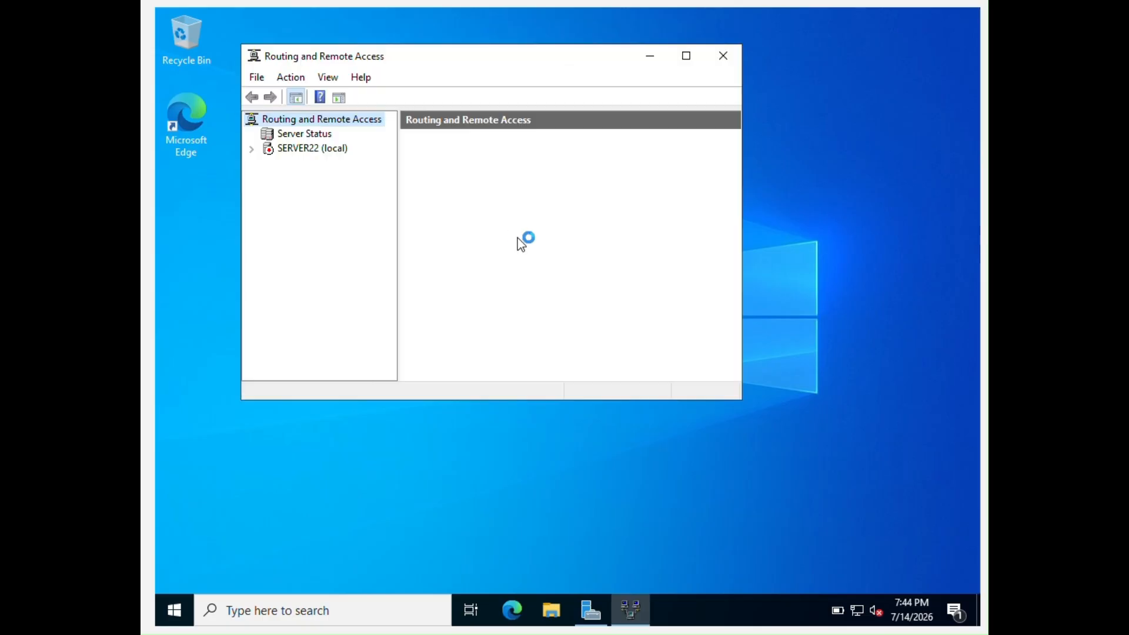
click(686, 55)
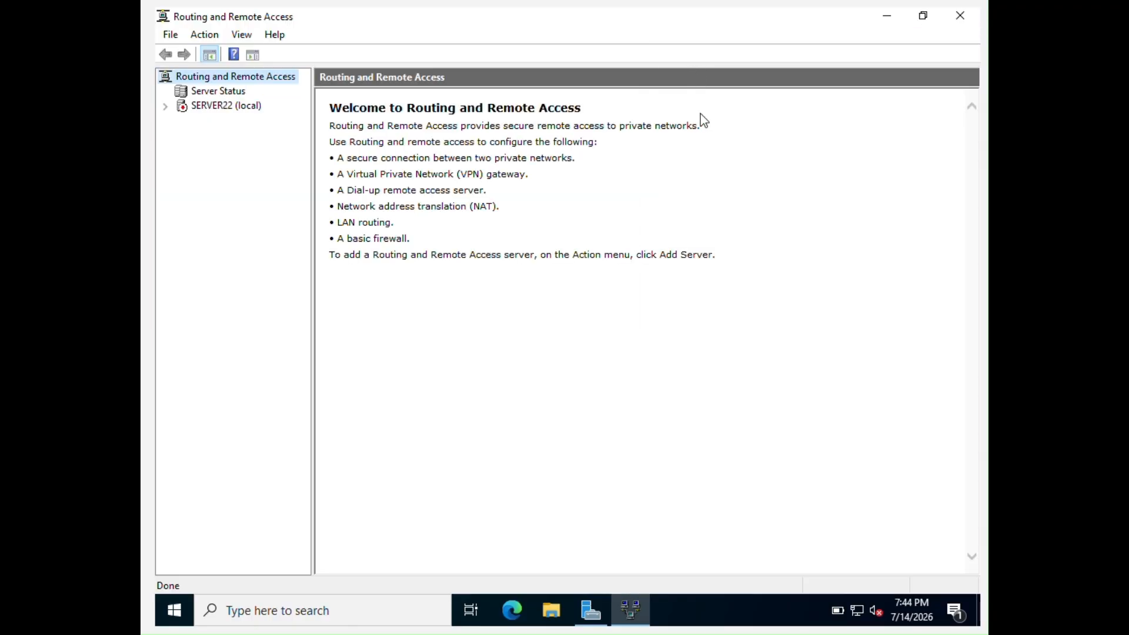
click(231, 107)
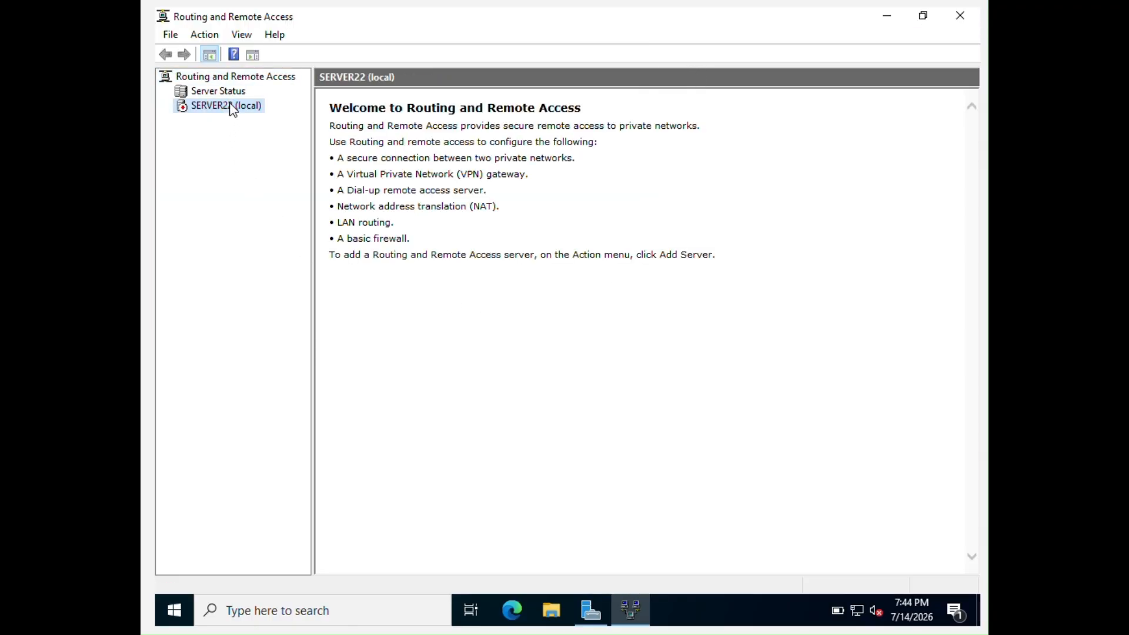
right_click(233, 109)
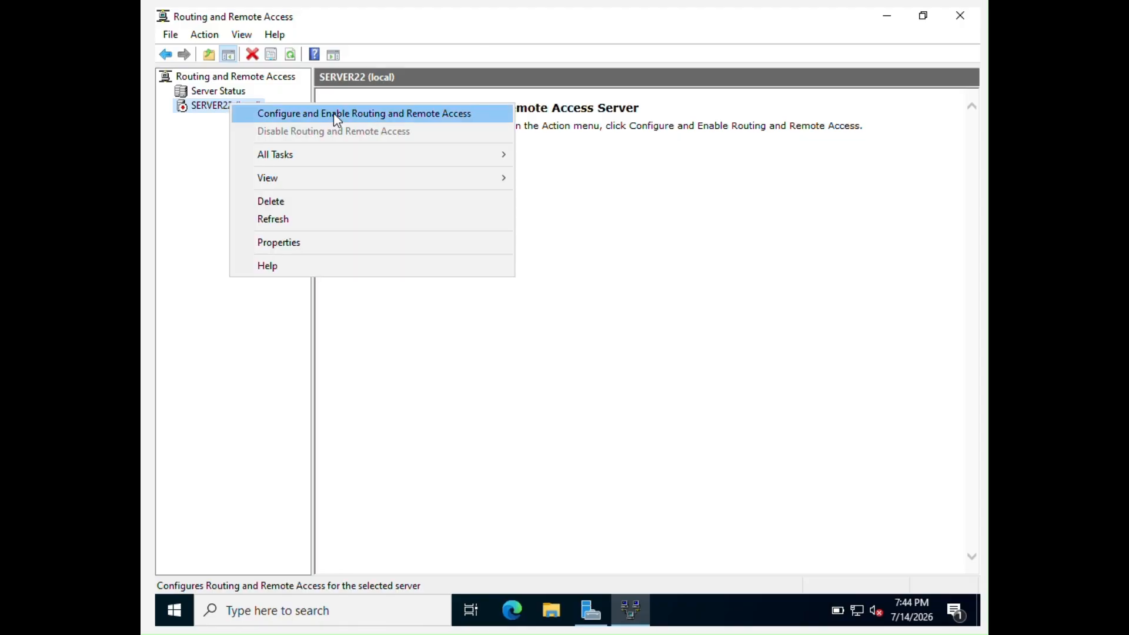
click(200, 121)
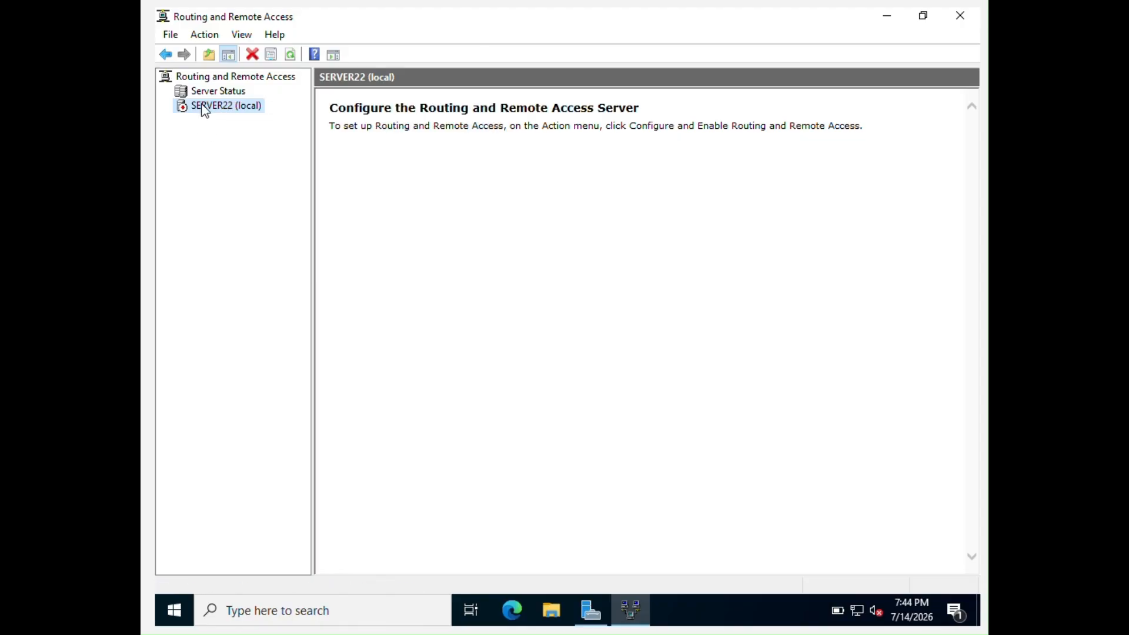
right_click(204, 110)
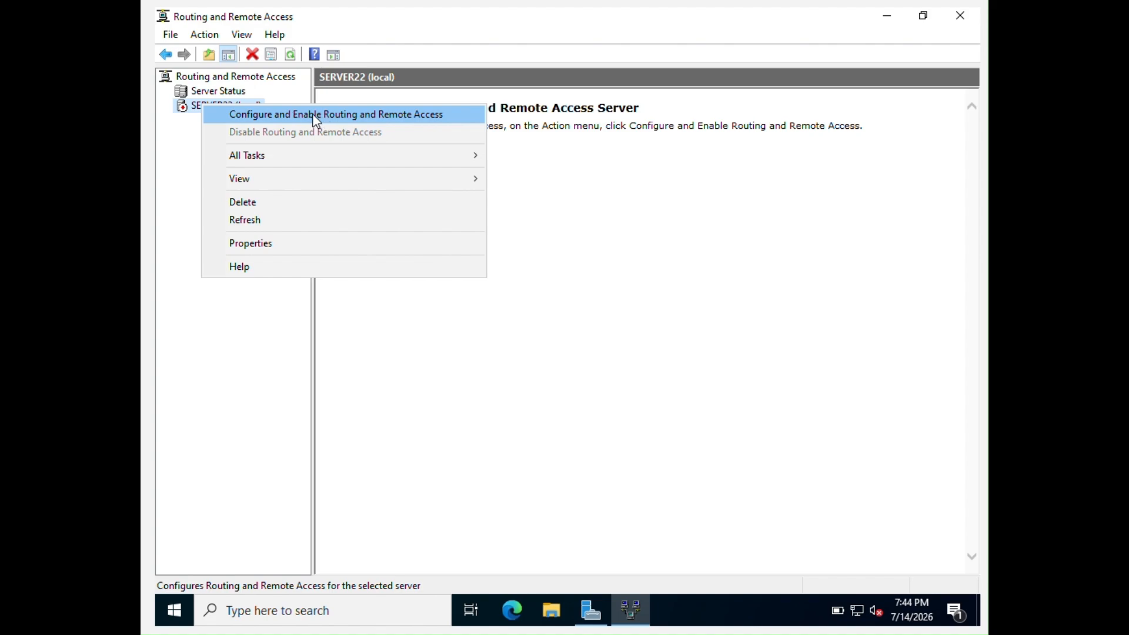
click(337, 124)
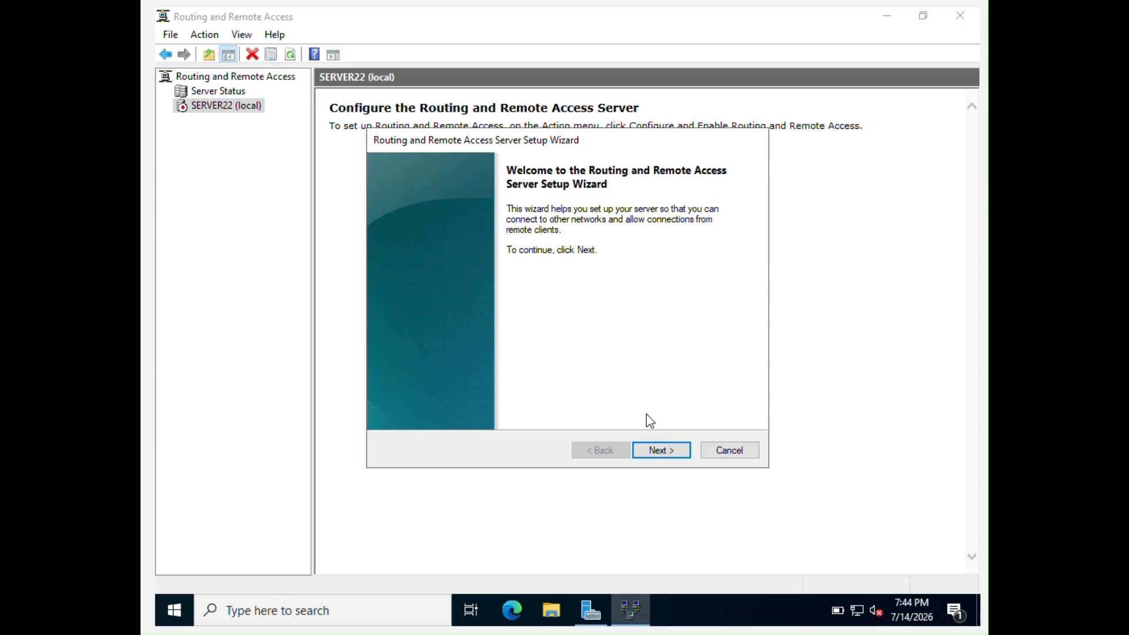
Choose Custom configuration with NAT enabled, finish the wizard, and confirm starting the service
click(659, 453)
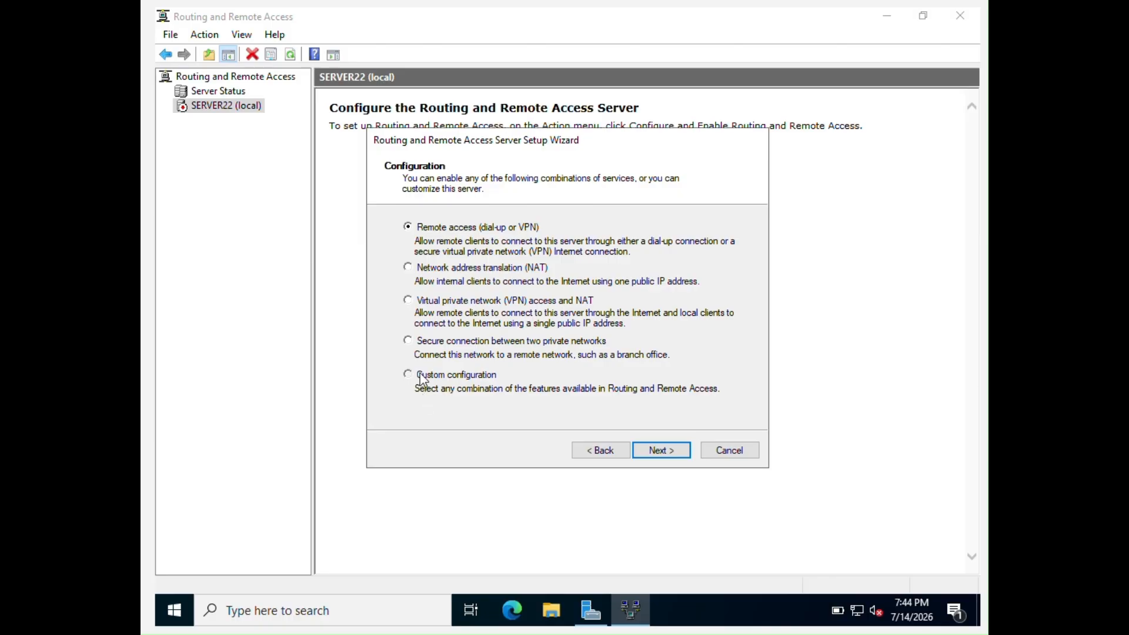
click(421, 377)
click(676, 454)
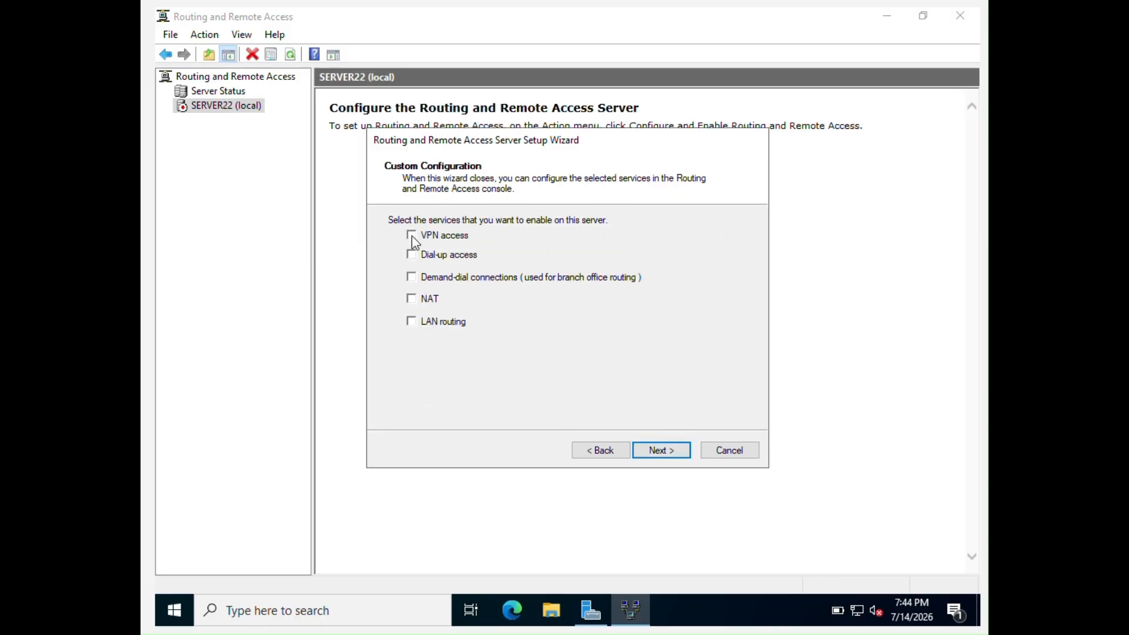
click(412, 298)
click(687, 450)
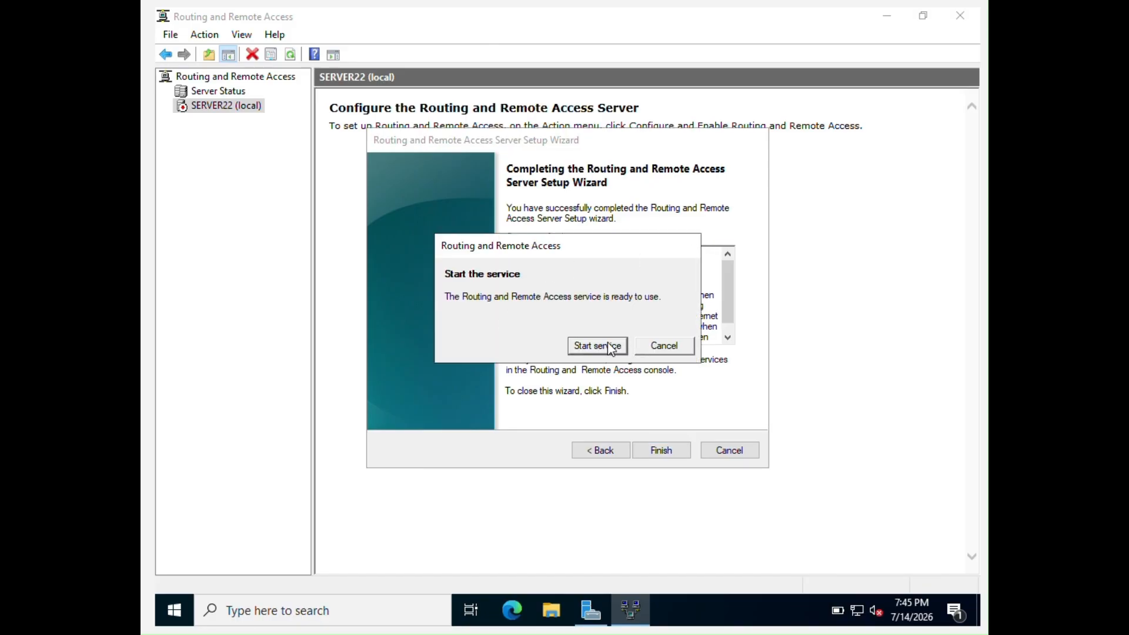
click(597, 346)
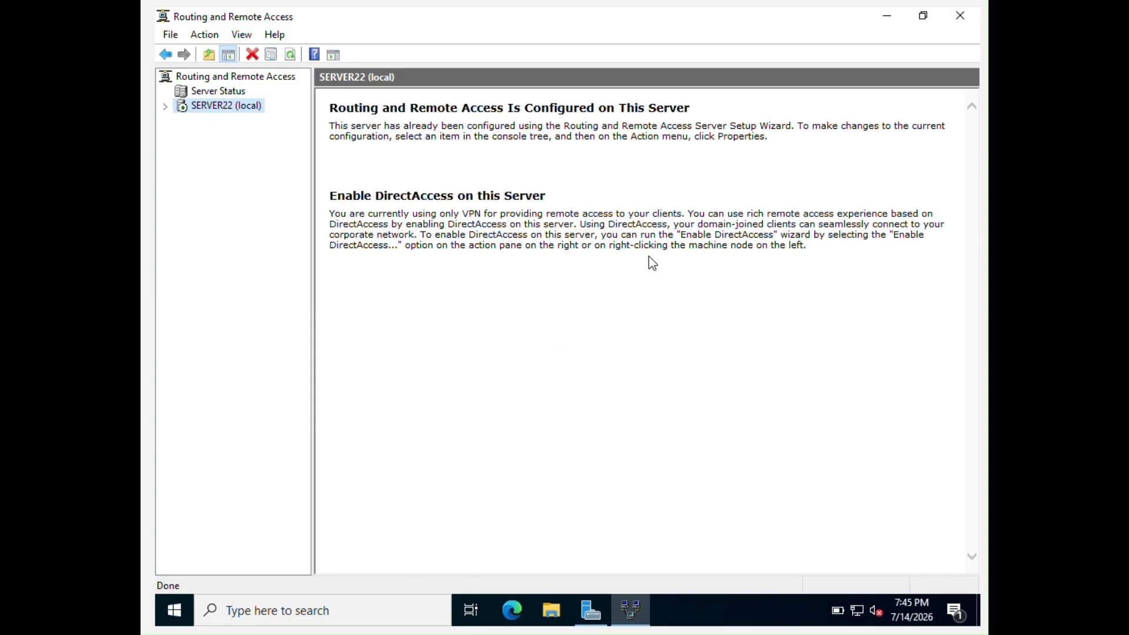
Expand SERVER22 (local) and open its Properties on the Security tab
click(166, 106)
right_click(224, 109)
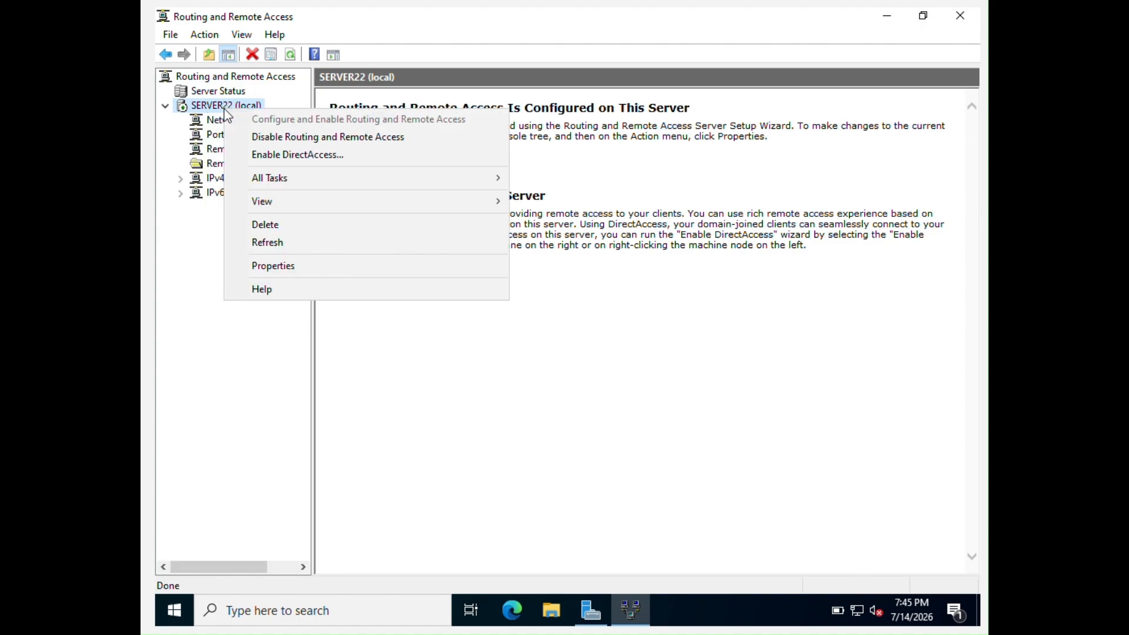
click(324, 268)
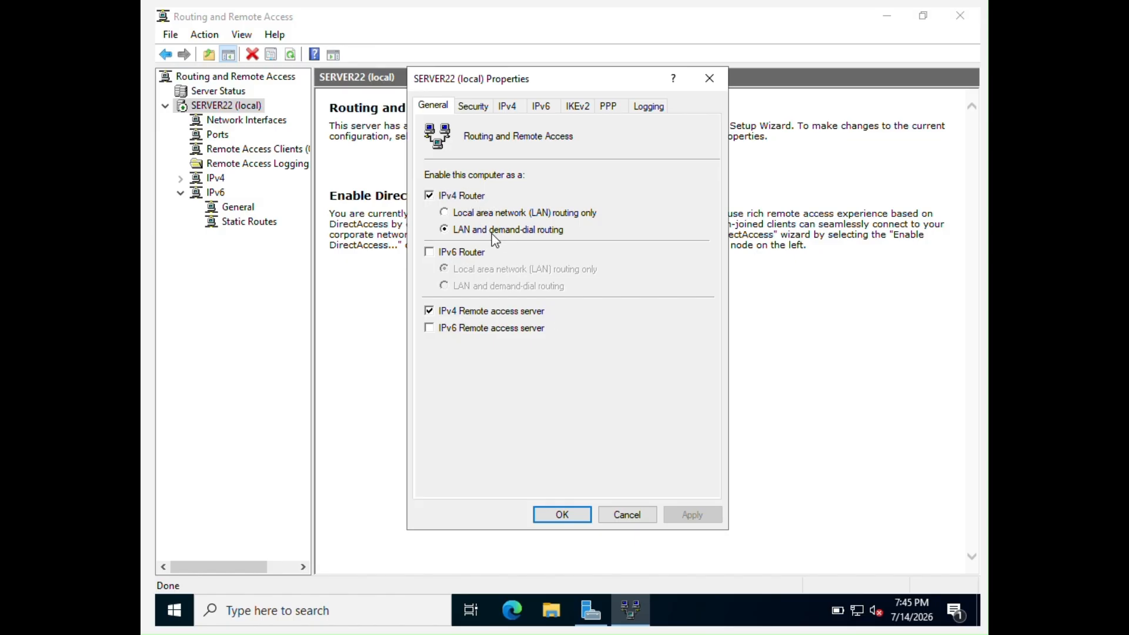
click(482, 107)
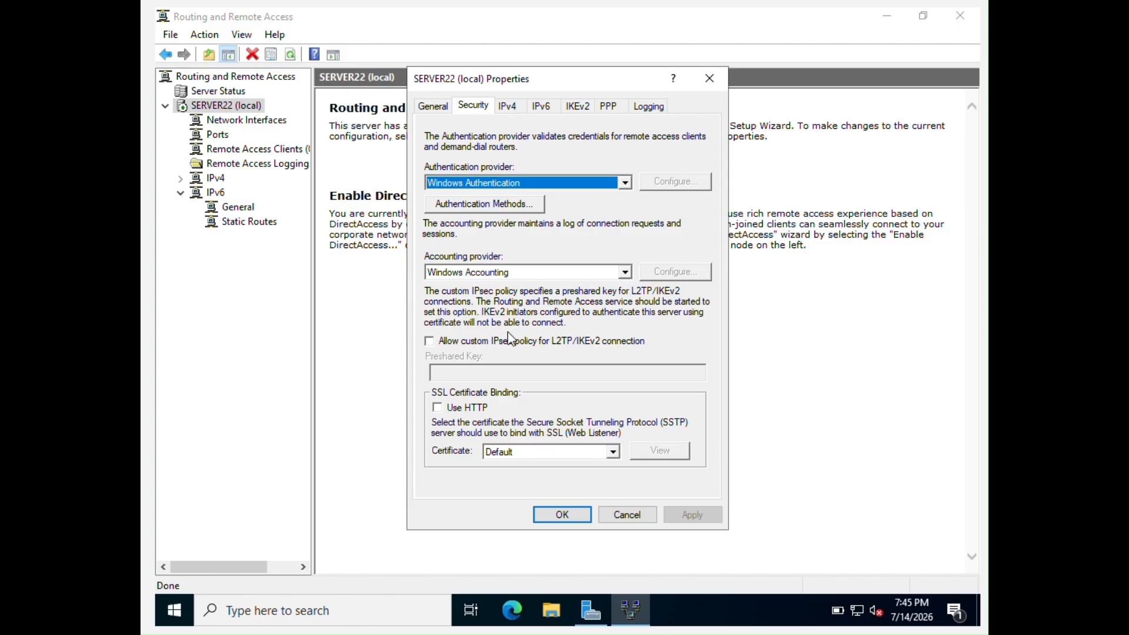
Allow a custom IPsec policy for L2TP/IKEv2 connections and enter the preshared key
click(429, 342)
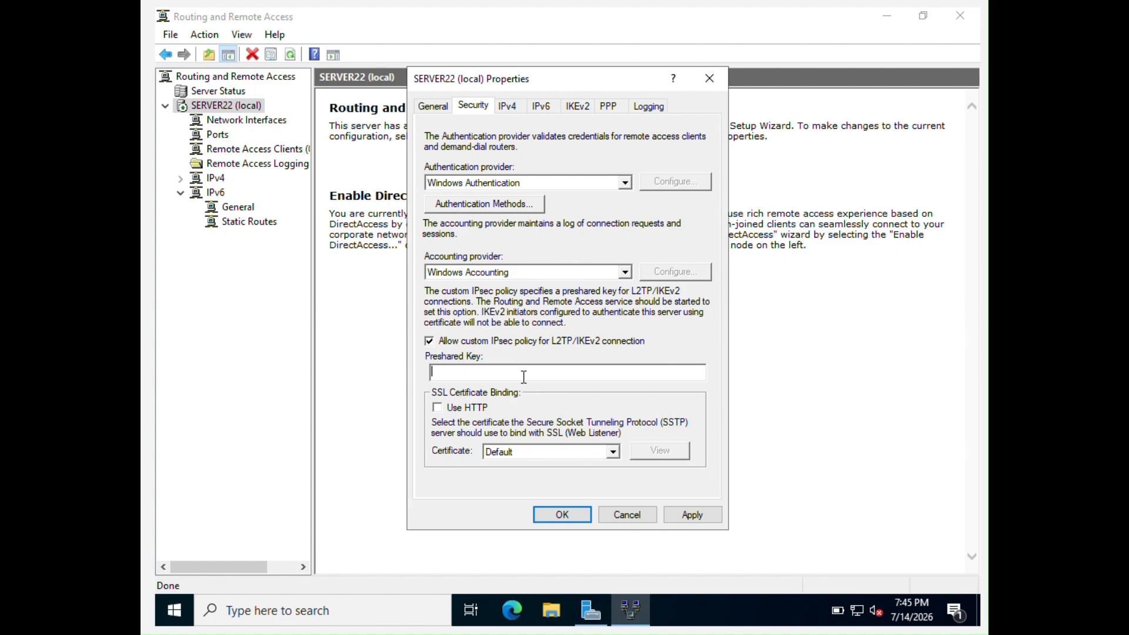
On the IPv4 tab, replace DHCP with a static range of 111 addresses from 55.0.0.10
click(506, 106)
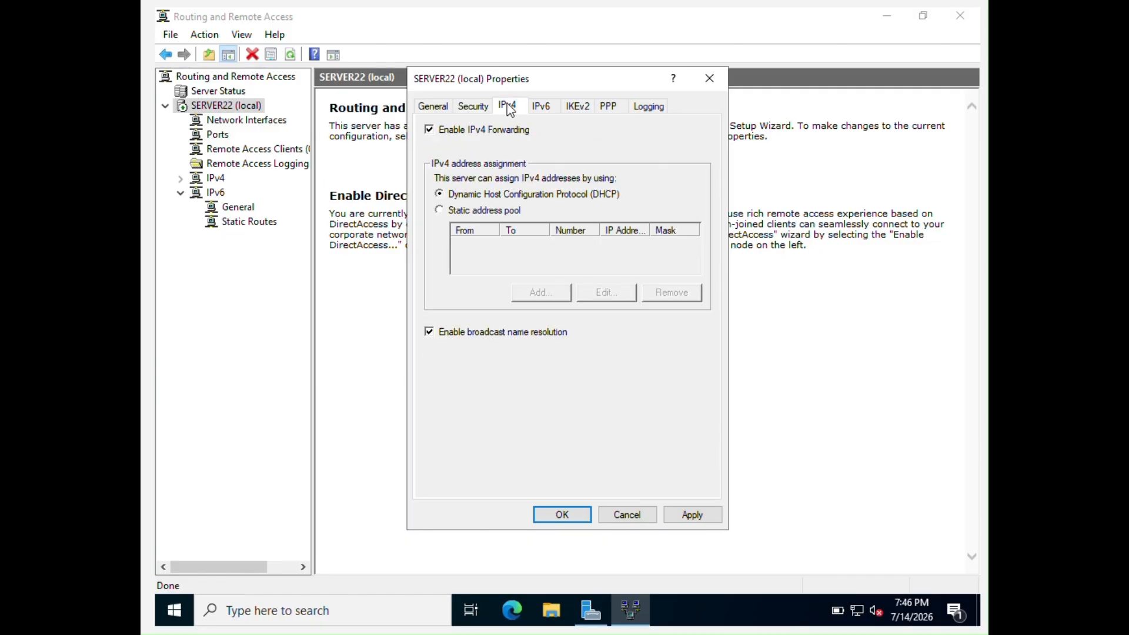
click(450, 211)
click(541, 293)
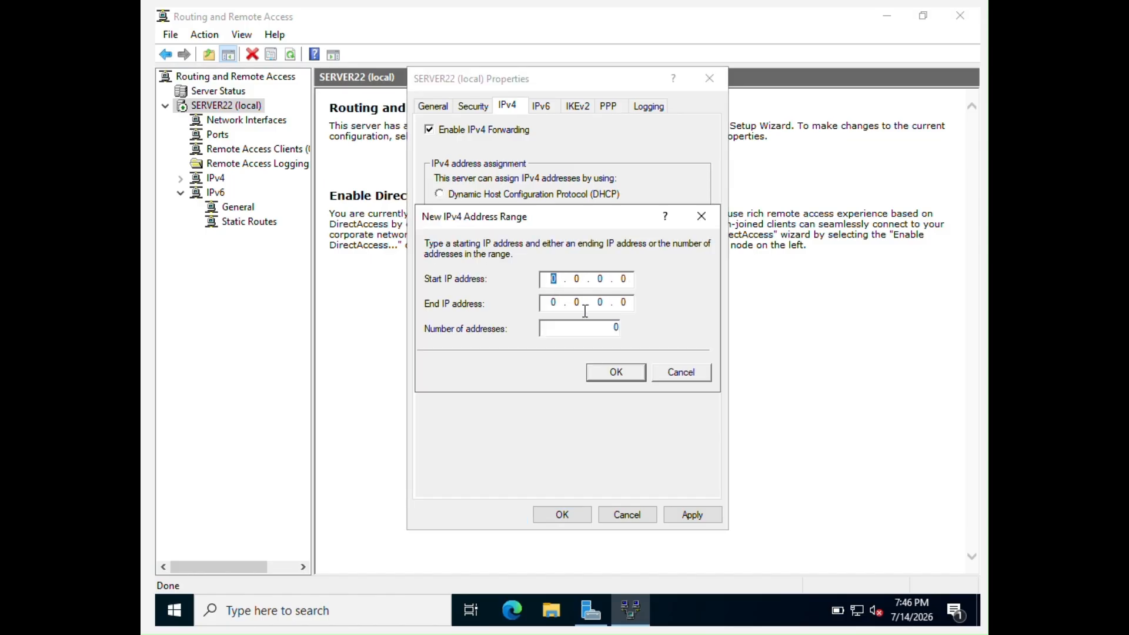
text(123)
key(BackSpace)
key(BackSpace)
key(BackSpace)
key(BackSpace)
text(55.0)
click(598, 279)
text(1)
click(553, 303)
text(55)
key(BackSpace)
text(102)
click(615, 372)
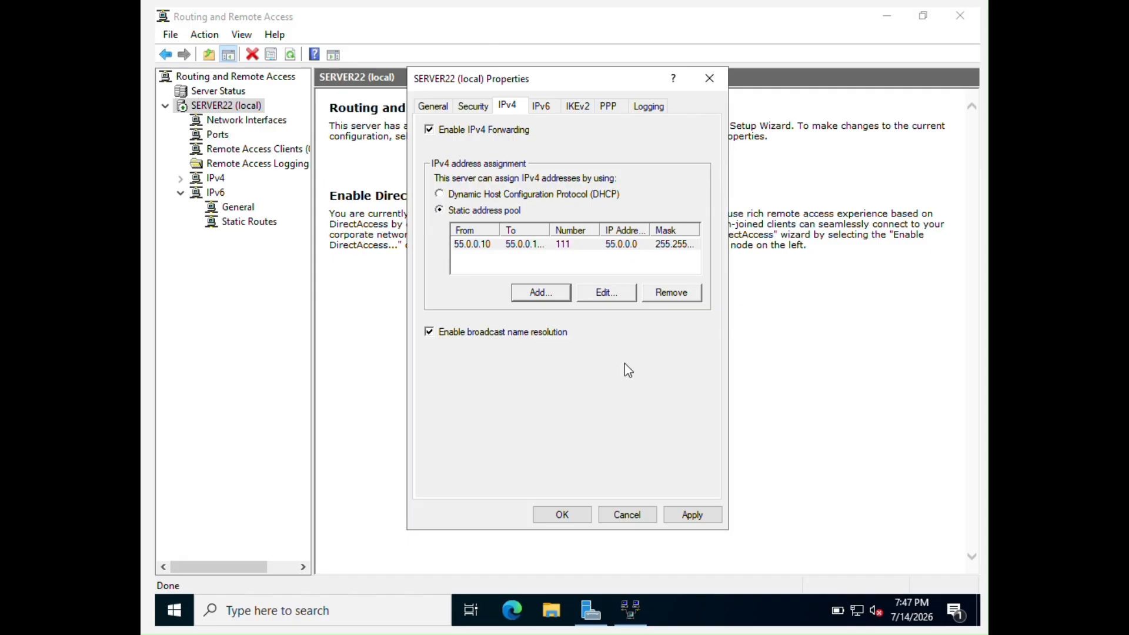
Review the IKEv2, PPP, Security and General tabs of SERVER22's properties
click(589, 107)
click(612, 105)
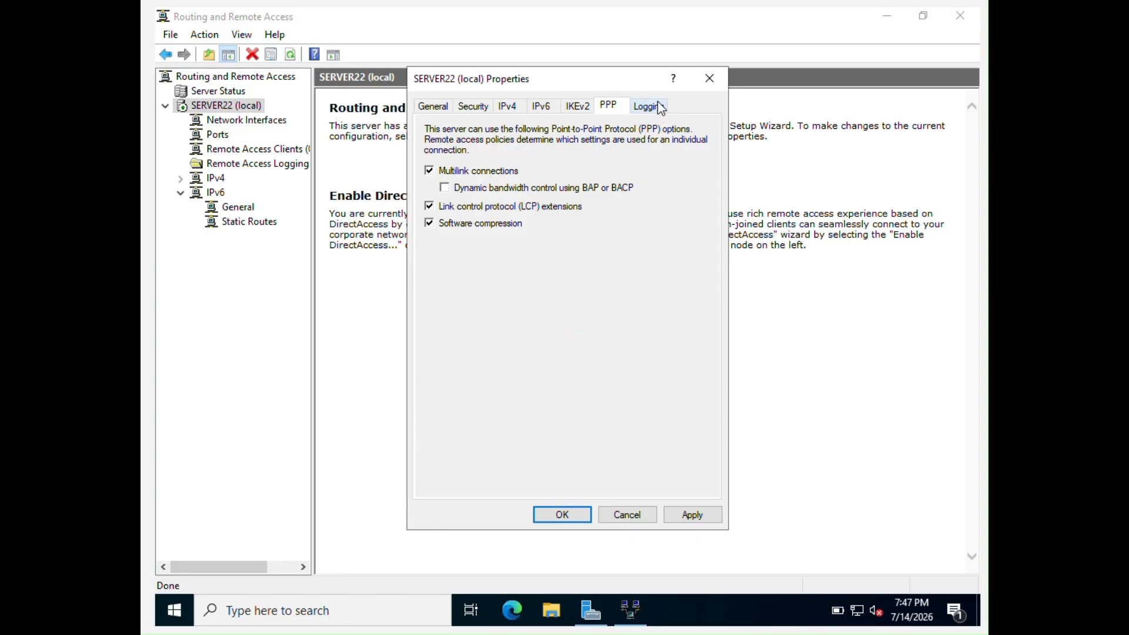
click(477, 106)
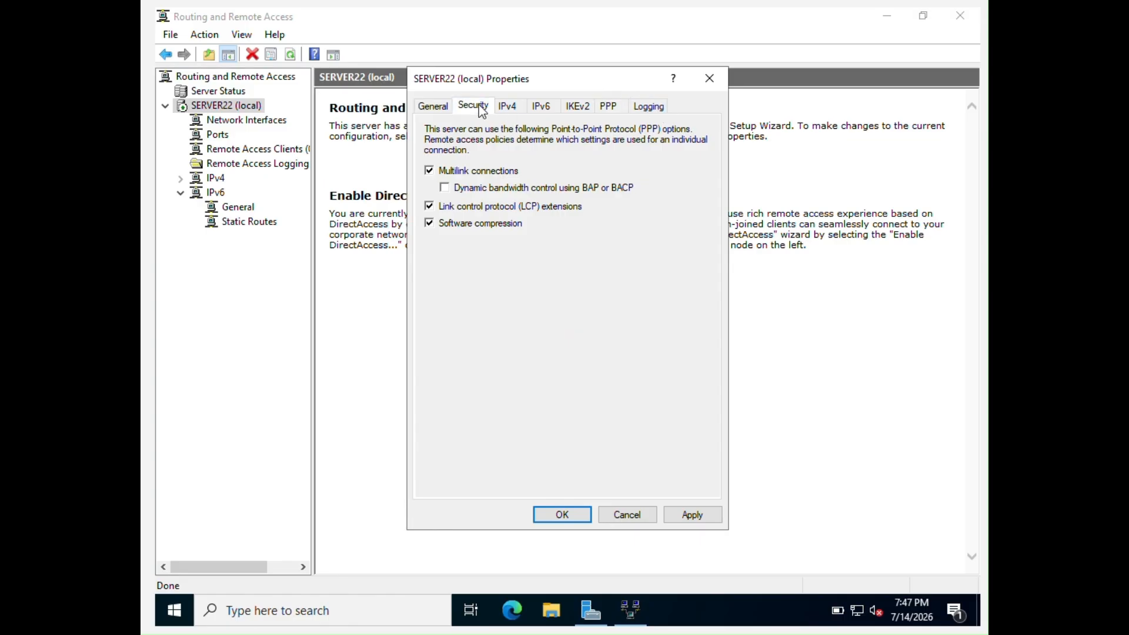
click(438, 111)
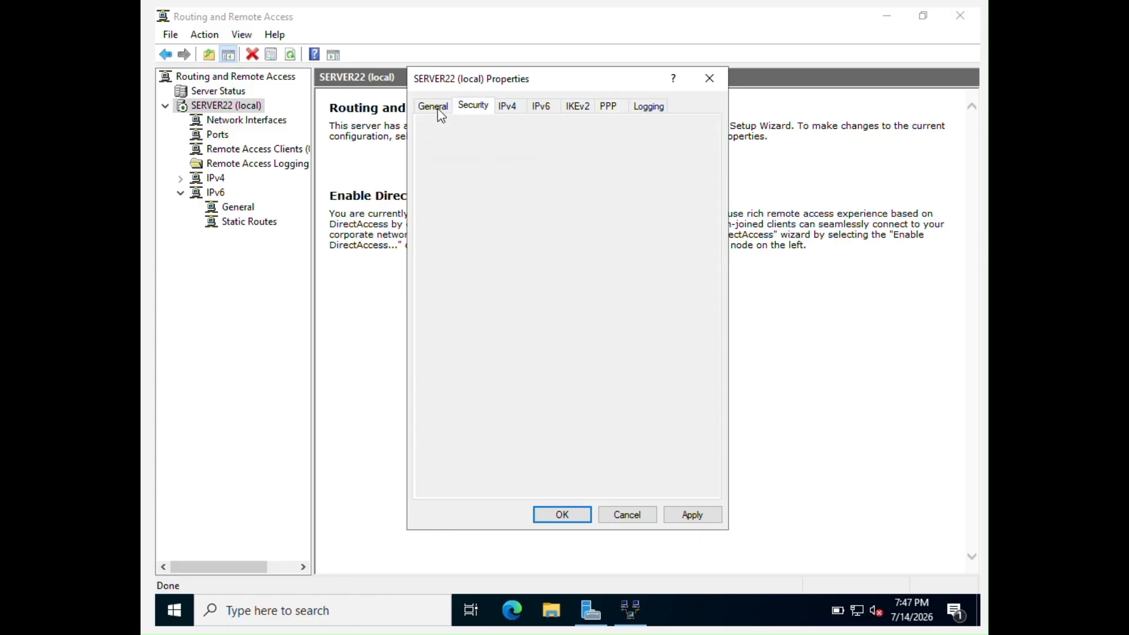
Apply and save the properties, accepting the restart warning, and expand IPv4
click(692, 518)
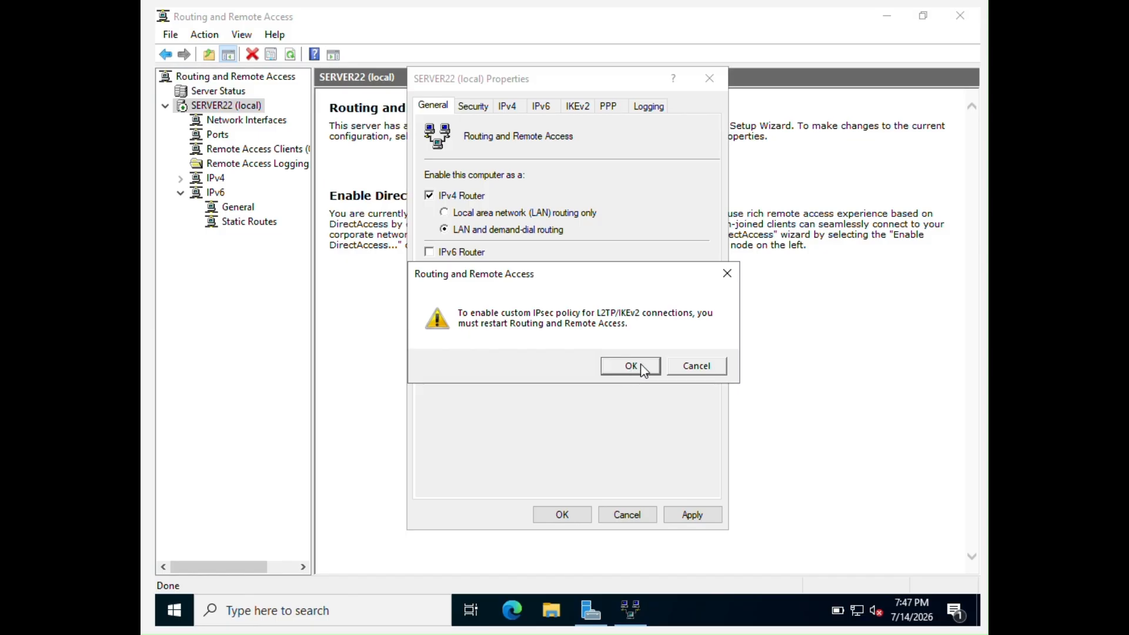
click(630, 366)
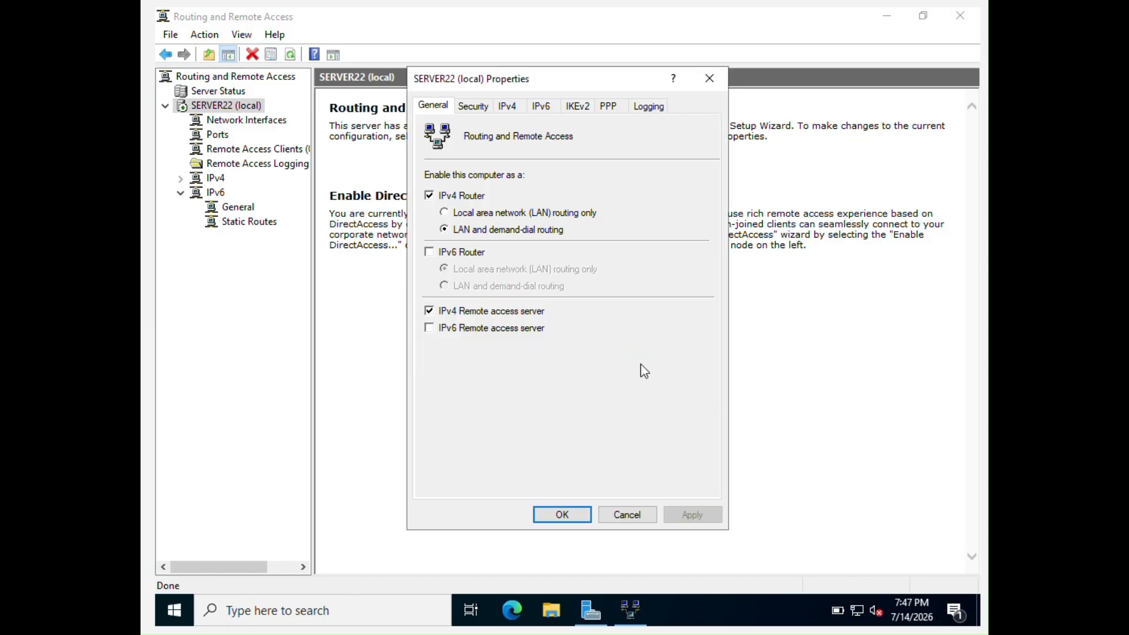
click(563, 515)
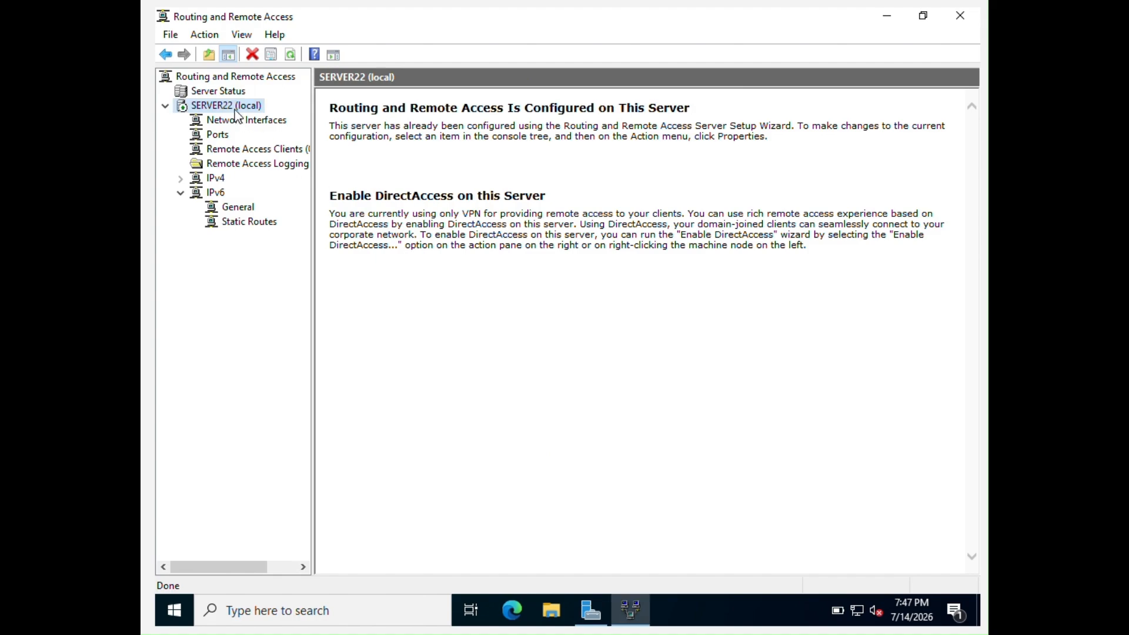
click(181, 178)
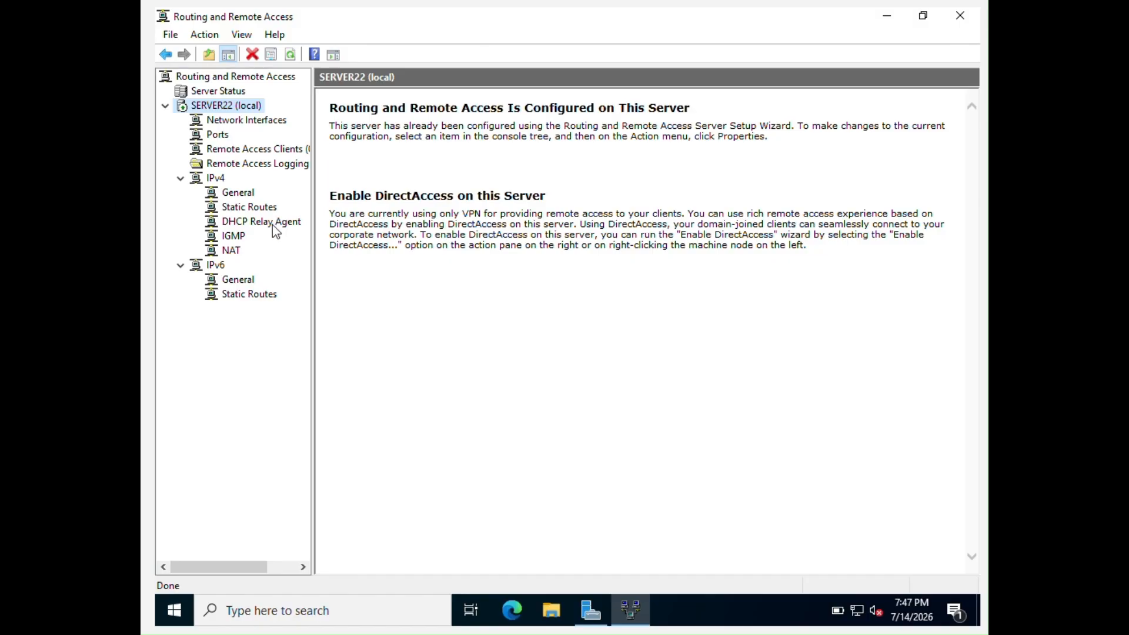
Add the Ethernet interface as a new interface under IPv4 > NAT
click(231, 251)
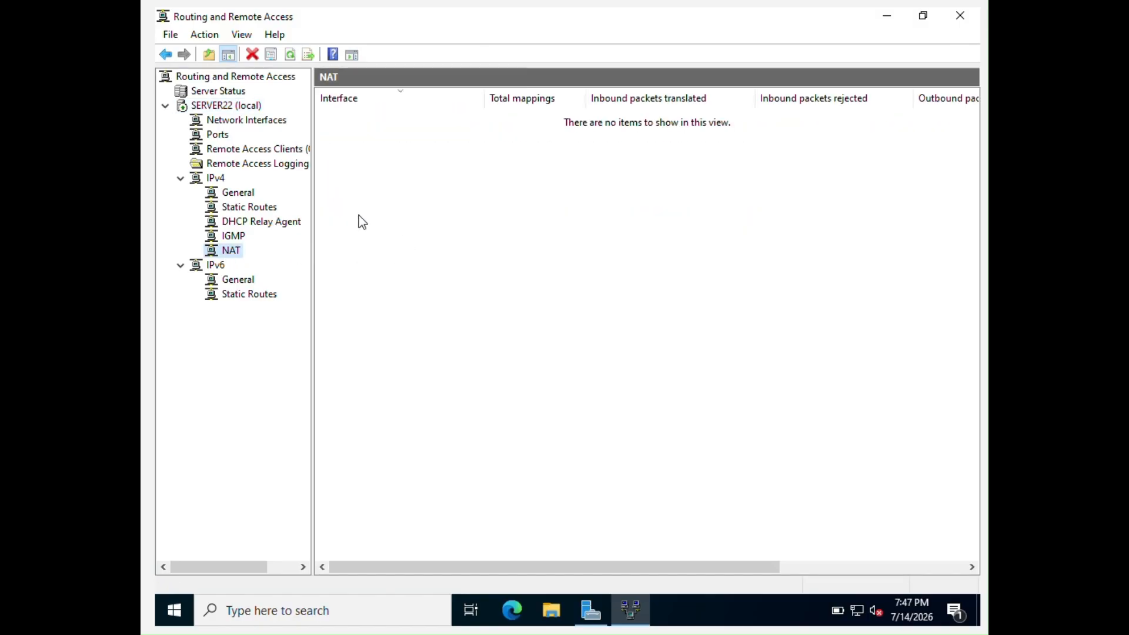
right_click(238, 254)
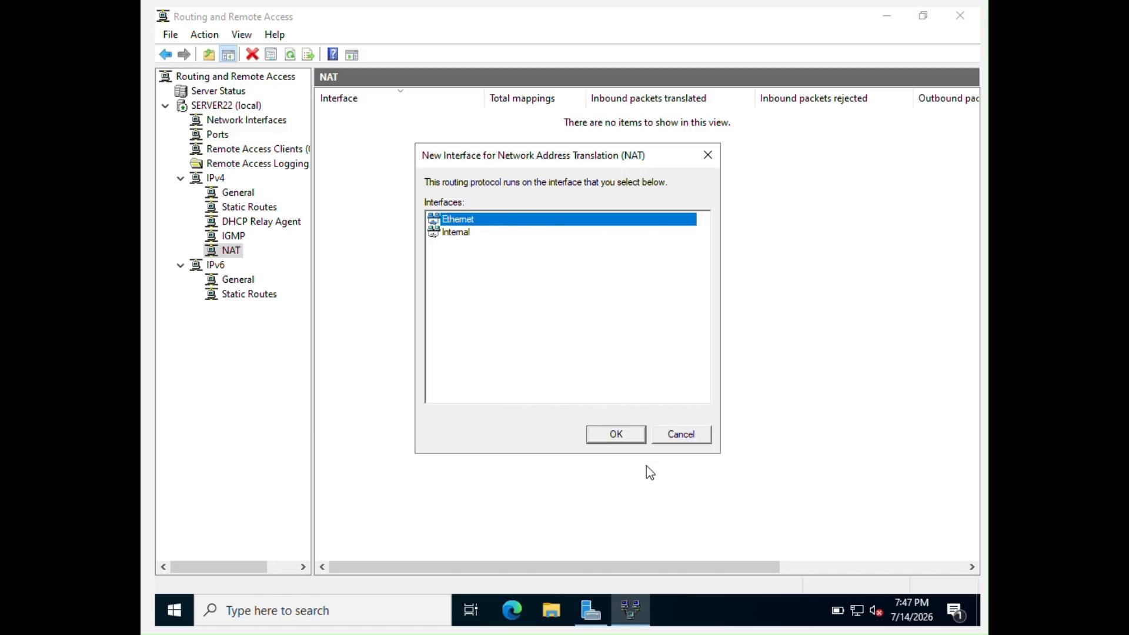
click(625, 435)
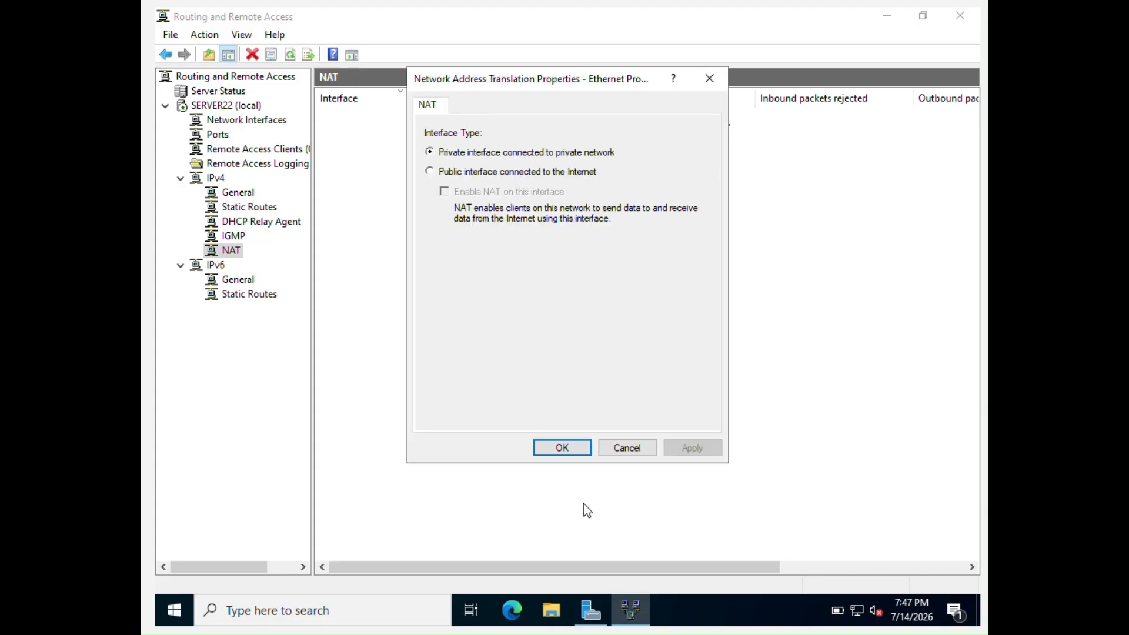
Make Ethernet the public interface connected to the internet with NAT enabled
click(434, 171)
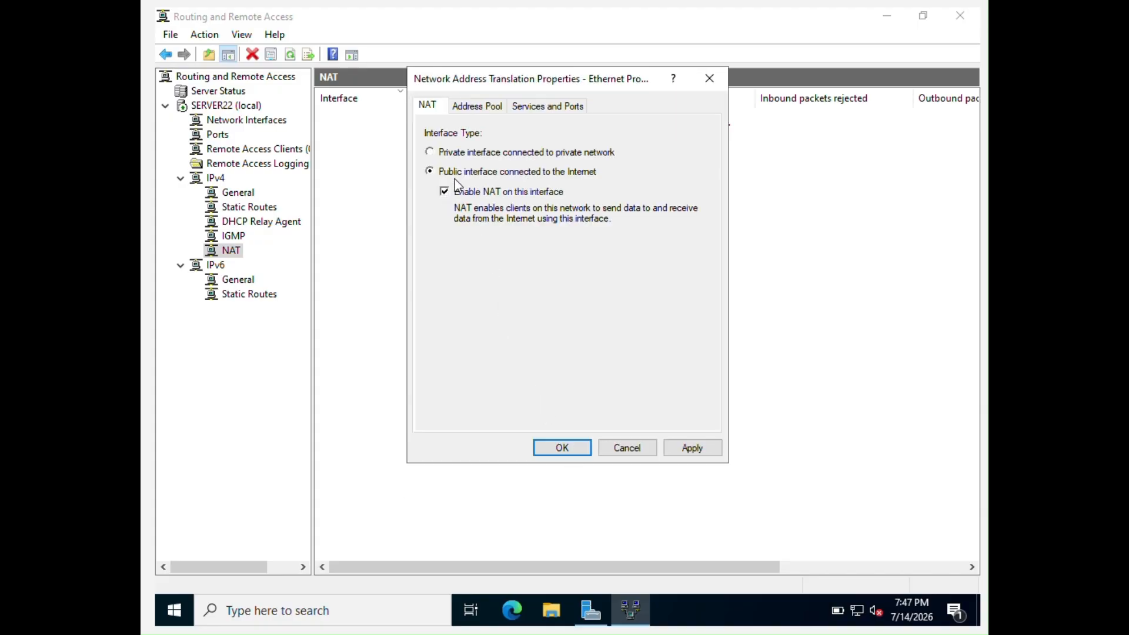
click(488, 107)
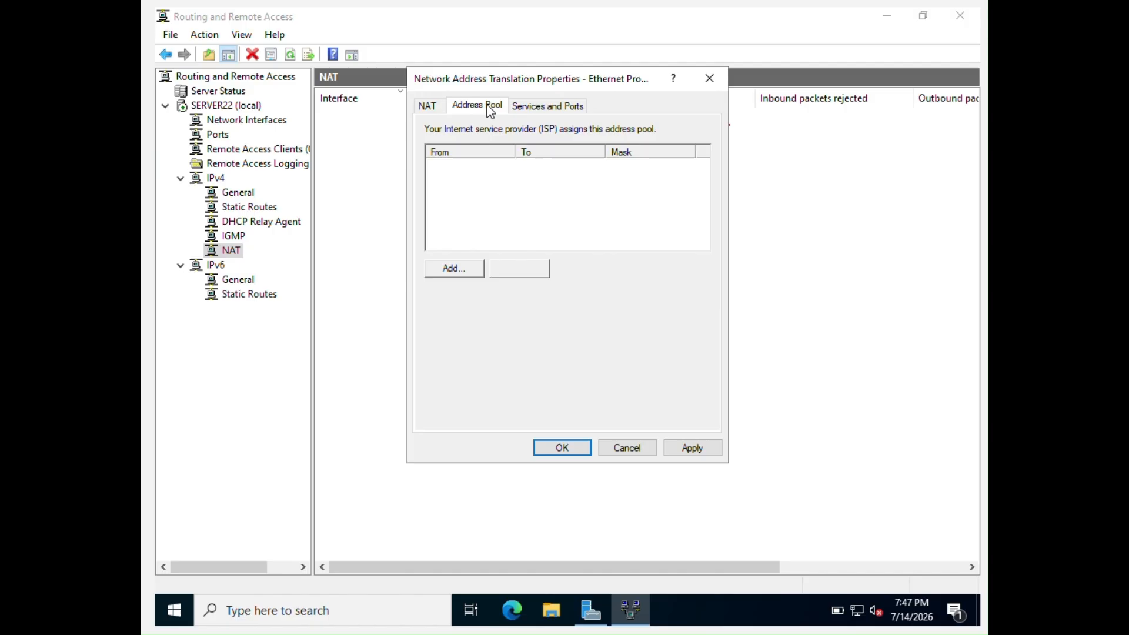
click(553, 107)
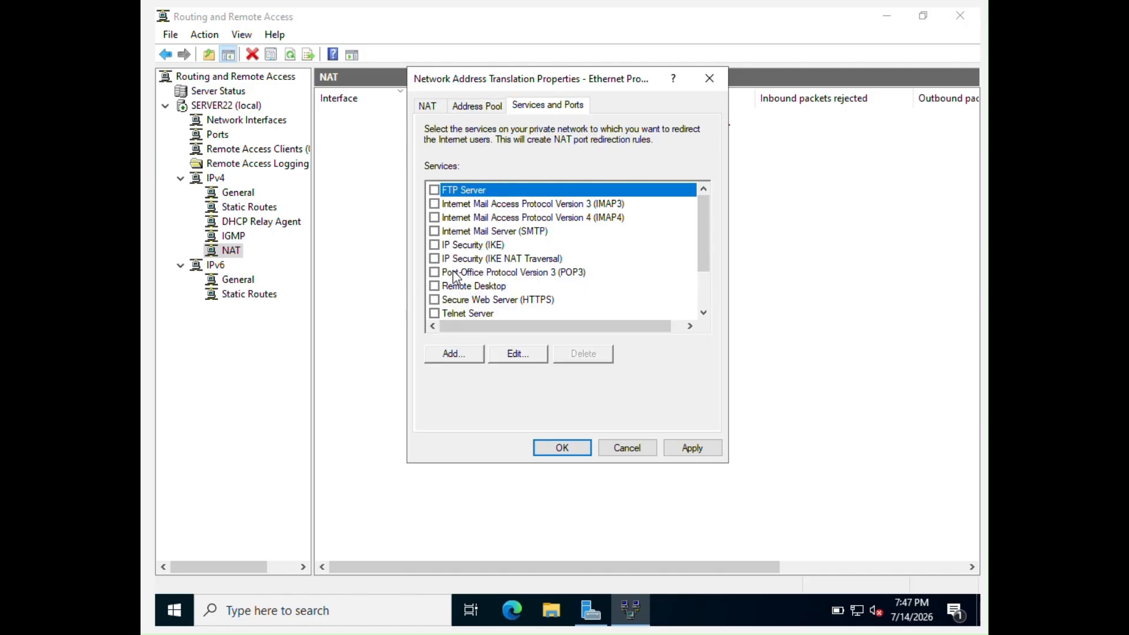
Redirect IP Security (IKE) and IKE NAT Traversal to private address 127.0.0.1
click(434, 246)
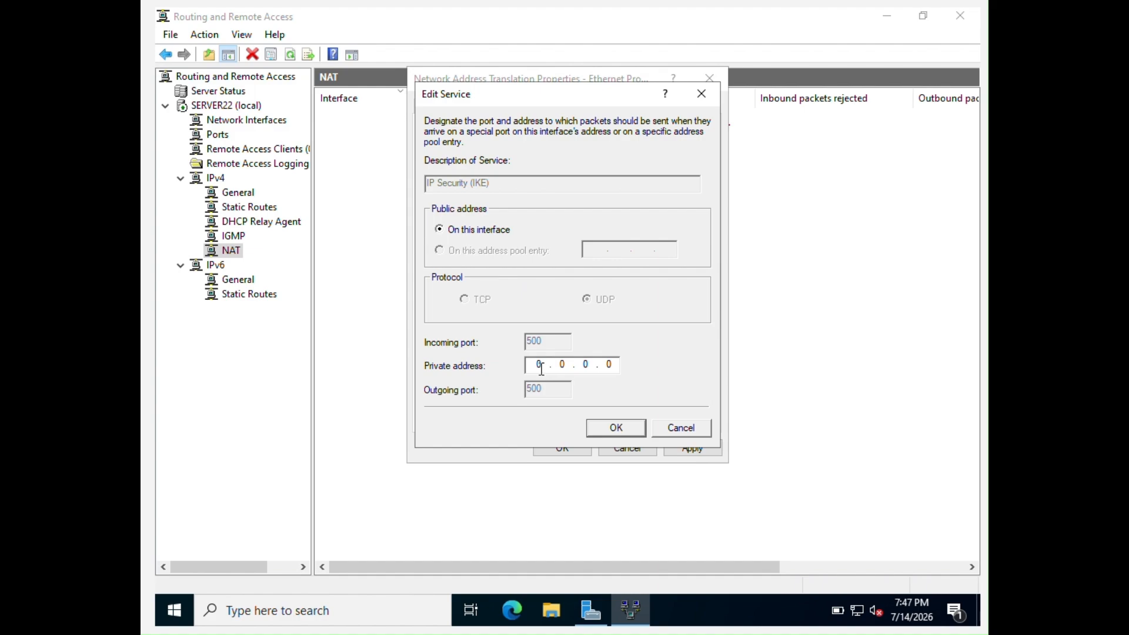
text(127)
click(636, 428)
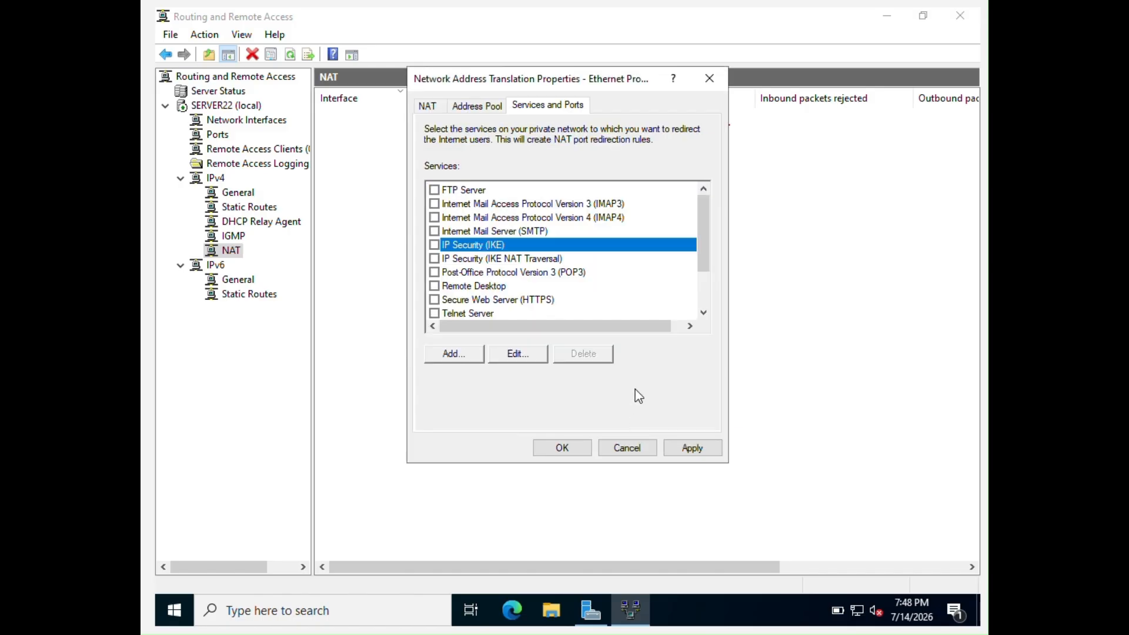
click(438, 263)
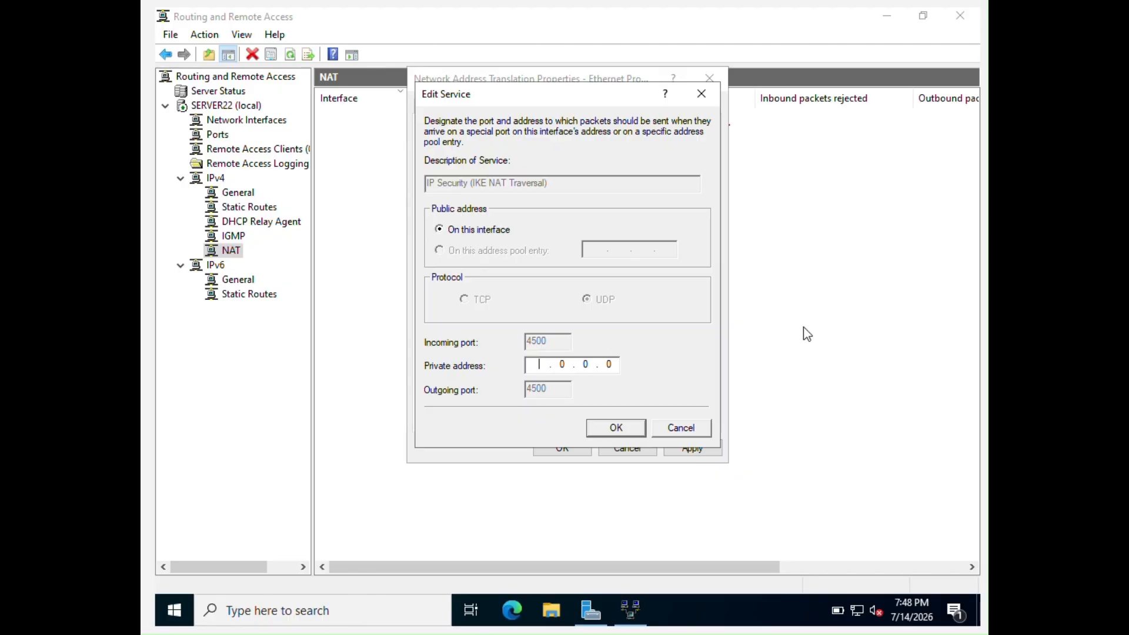
text(127.0)
Confirm the IKE NAT Traversal redirect and redirect Remote Desktop to 127.0.0.1
click(632, 429)
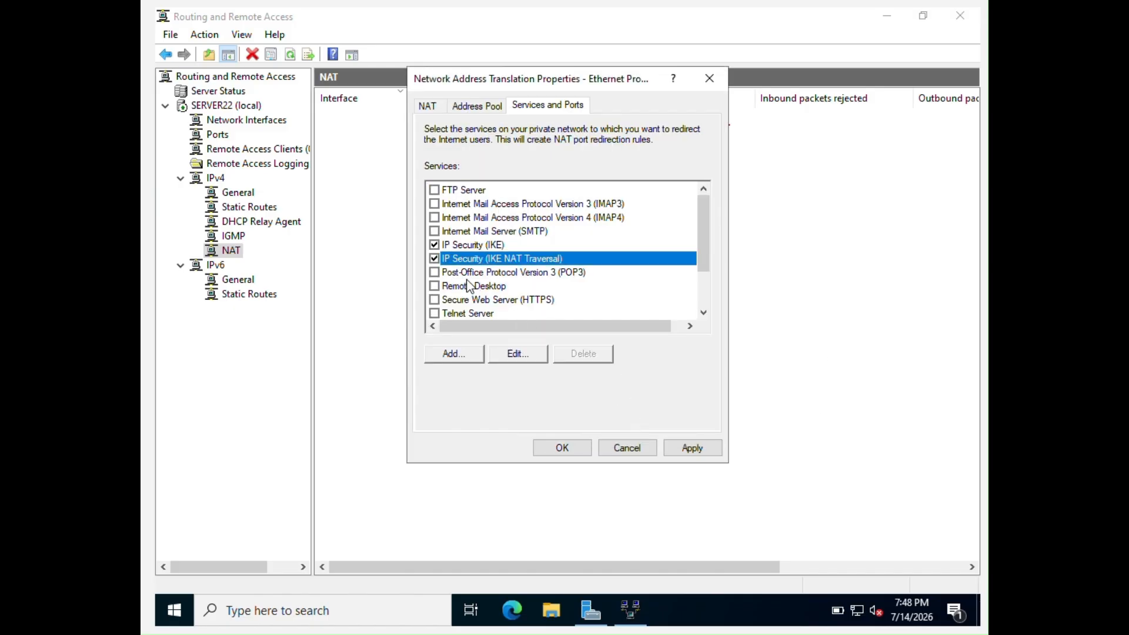
scroll(434, 287, down, 1)
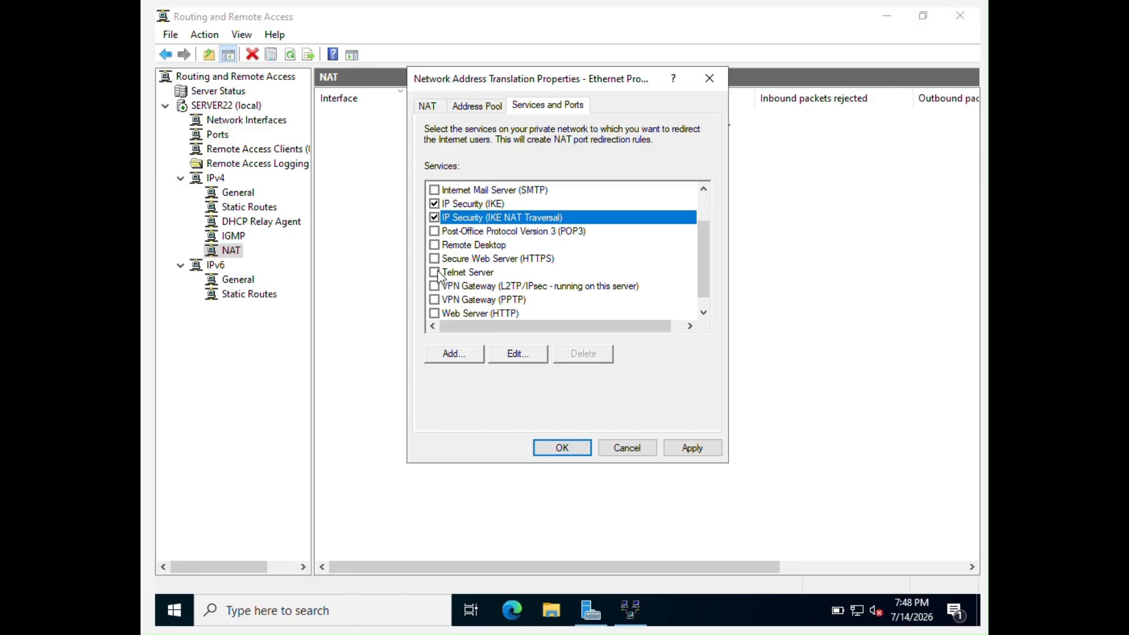
click(434, 246)
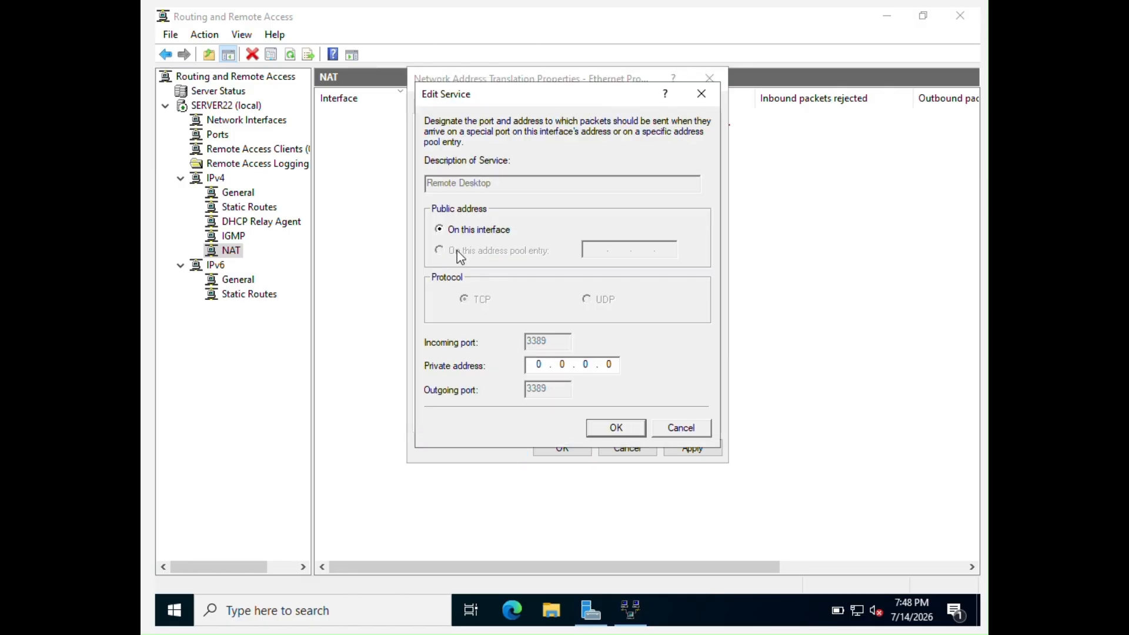
click(547, 367)
text(127)
click(601, 429)
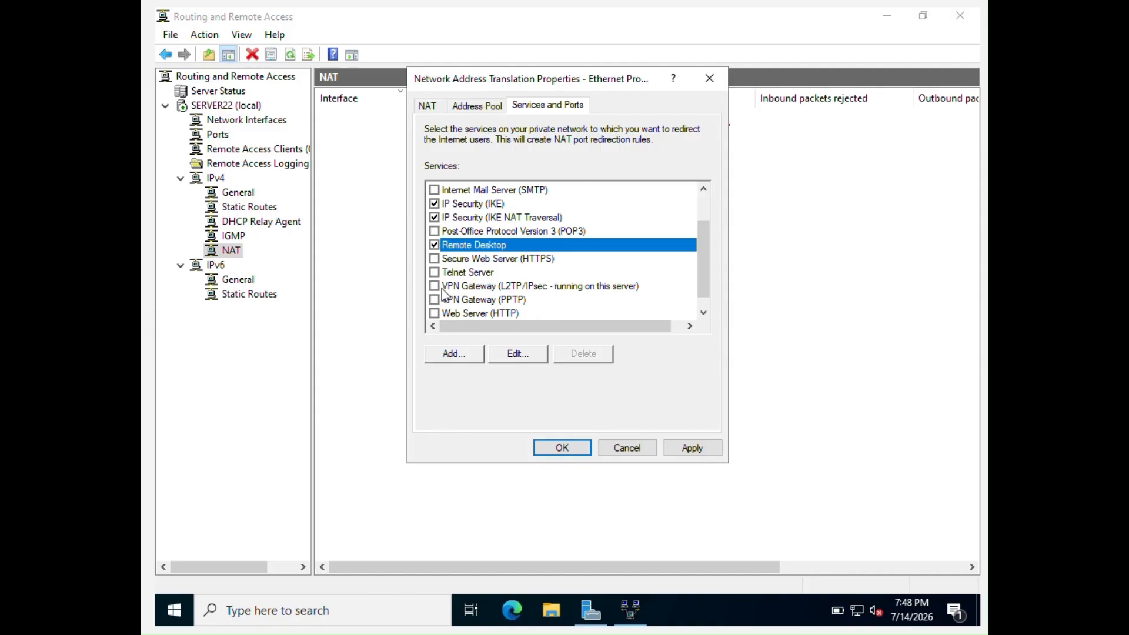
Redirect Secure Web Server (HTTPS) to 127.0.0.1 and tick VPN Gateway (L2TP/IPsec), entering 127
click(435, 259)
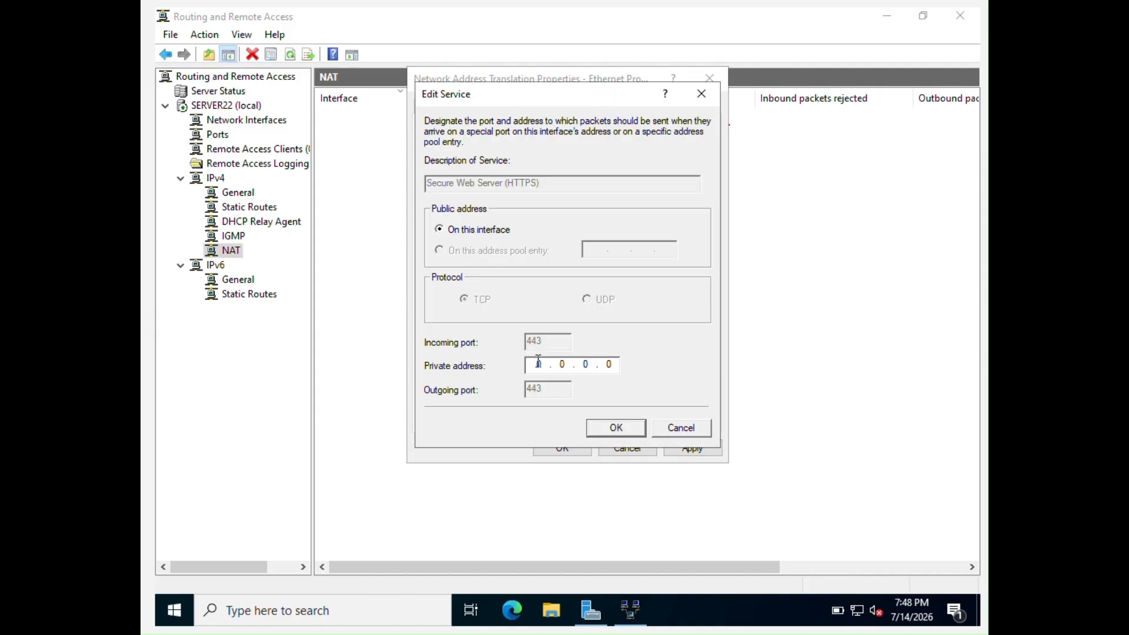
text(127 . 0 . 0 . 1)
click(628, 435)
scroll(442, 289, down, 1)
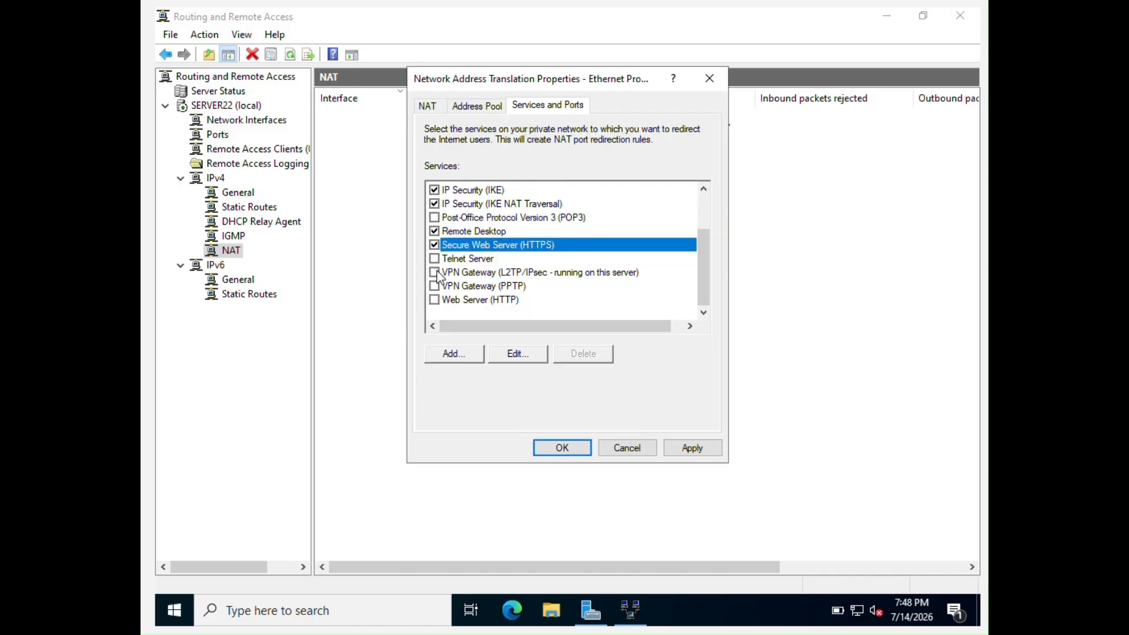
click(435, 272)
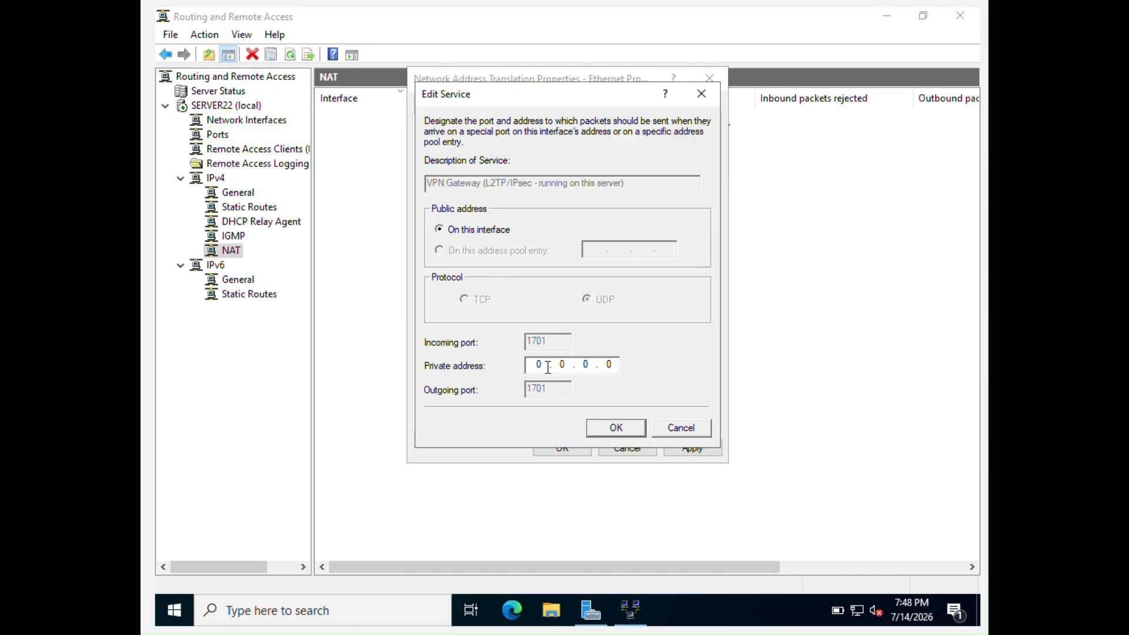
click(548, 367)
text(127)
Confirm the L2TP/IPsec redirect and redirect VPN Gateway (PPTP) to 127.0.0.1
click(616, 429)
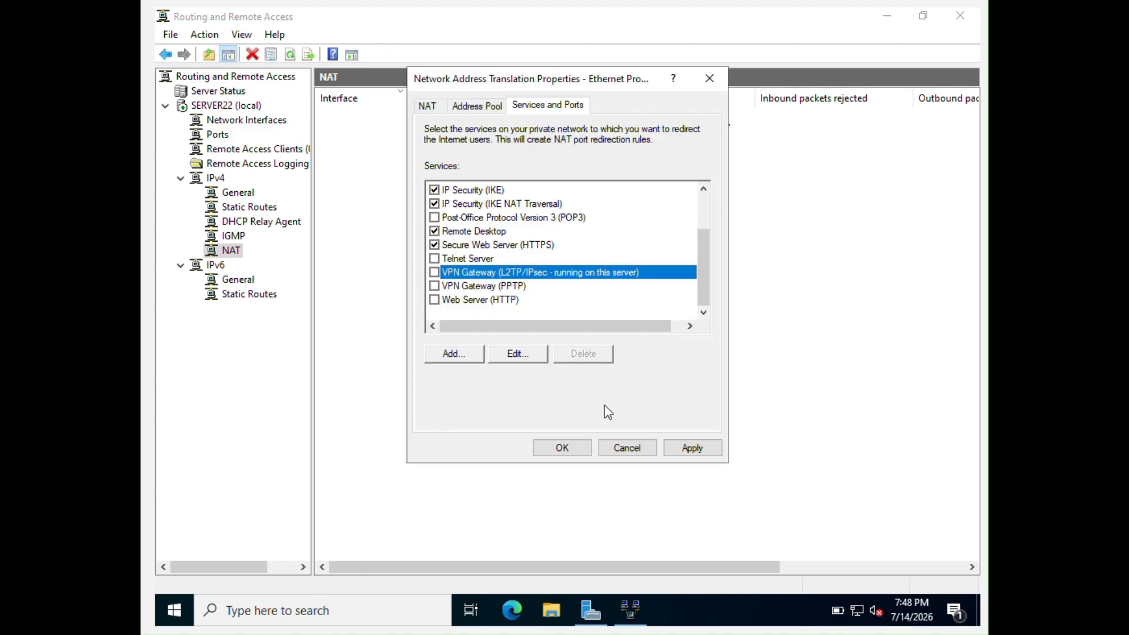
click(434, 286)
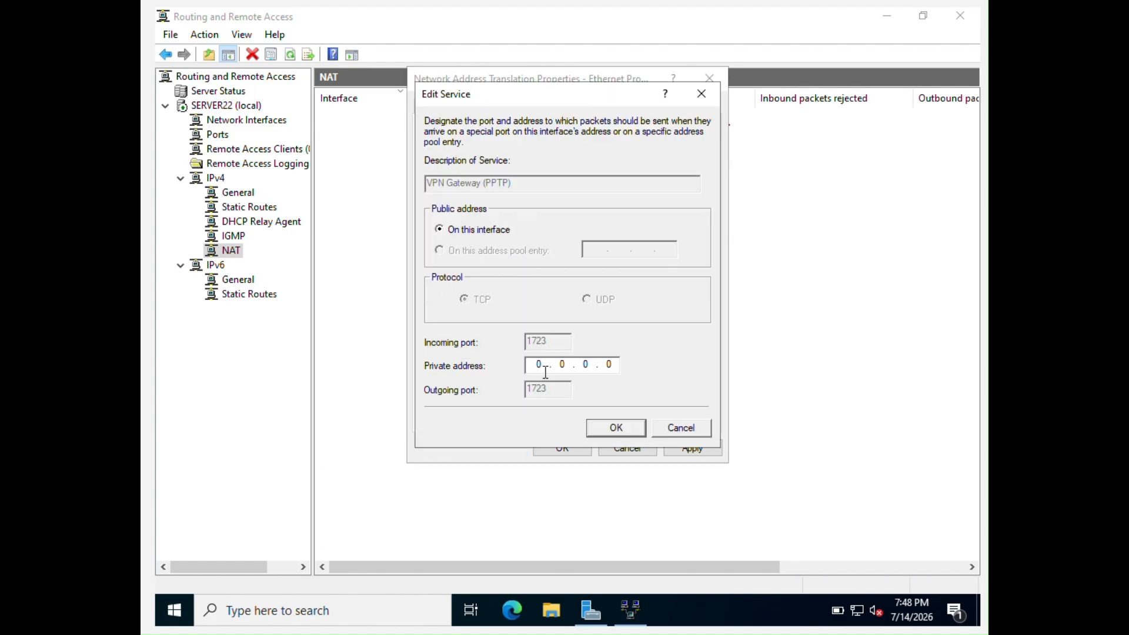
click(539, 366)
text(127)
click(612, 364)
click(606, 429)
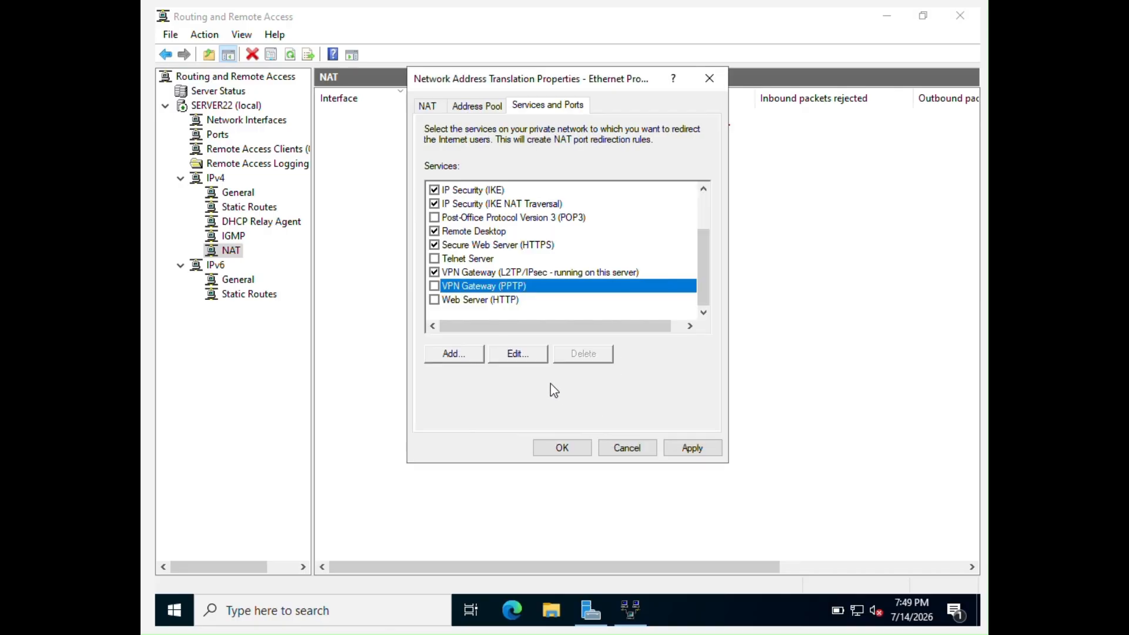
Redirect Web Server (HTTP) to 127.0.0.1, then apply and save the NAT properties
click(435, 300)
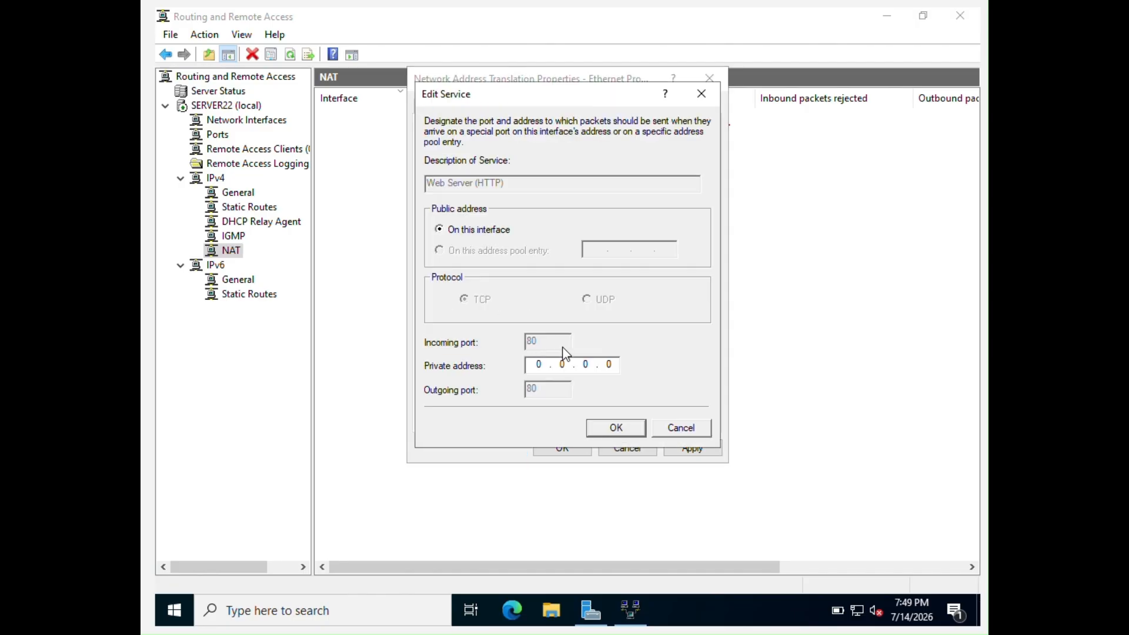
double_click(539, 365)
text(127)
text(0.0.1)
click(616, 428)
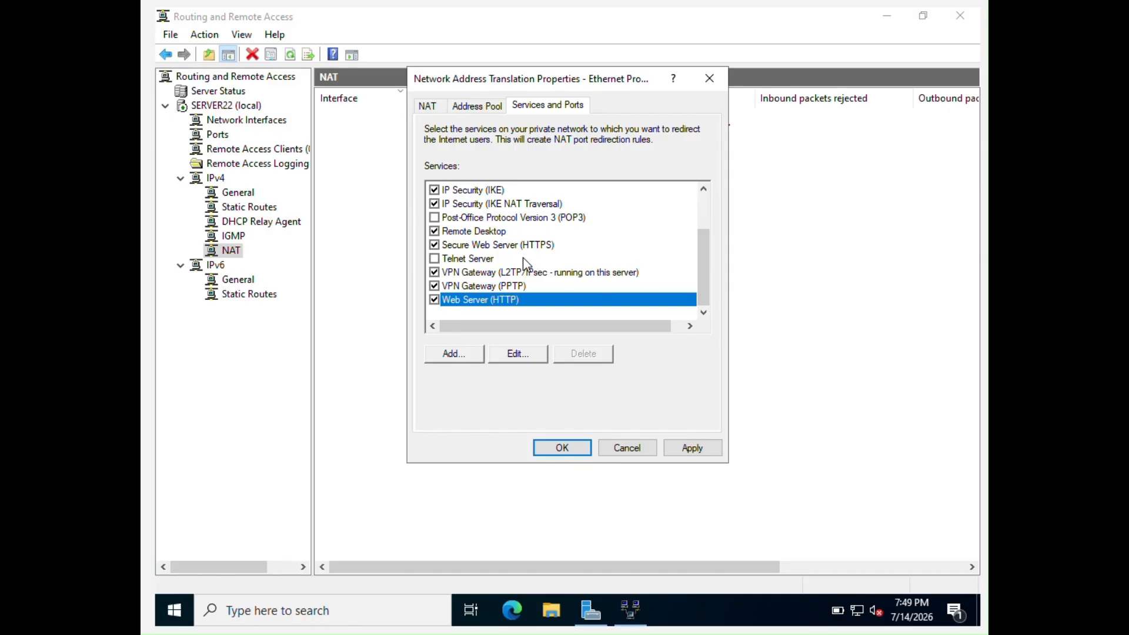
scroll(525, 241, up, 2)
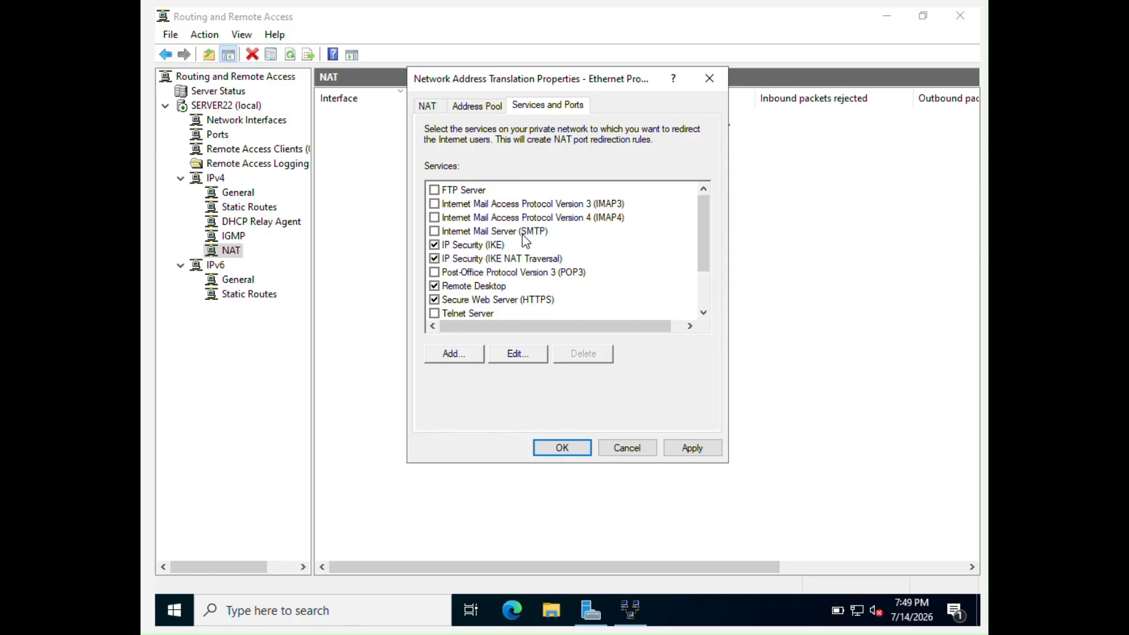
click(700, 448)
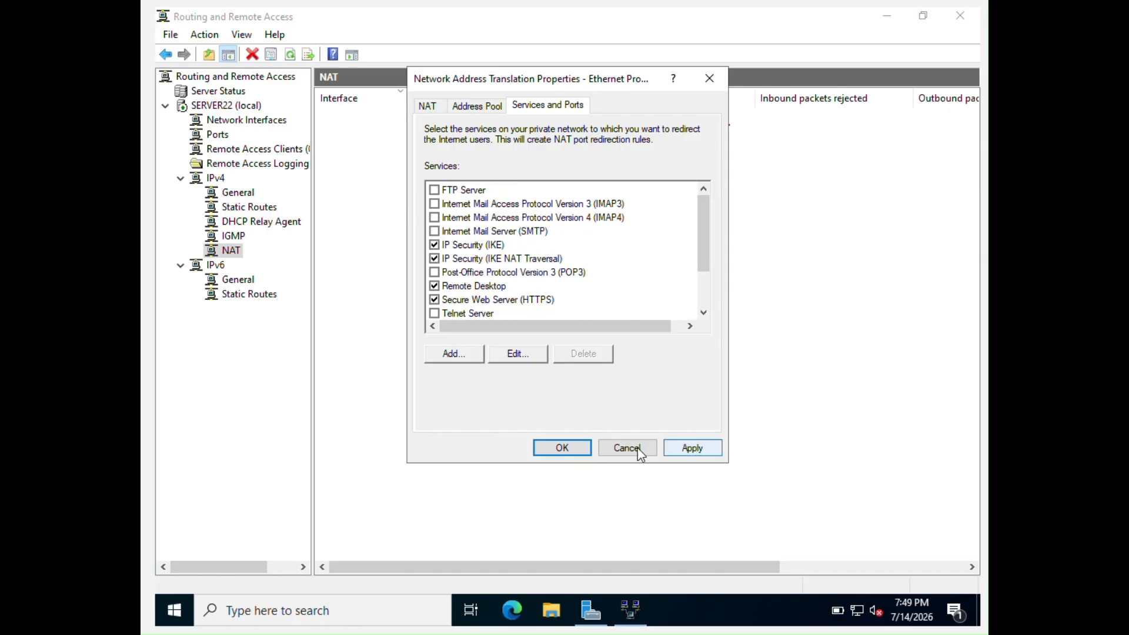
click(563, 442)
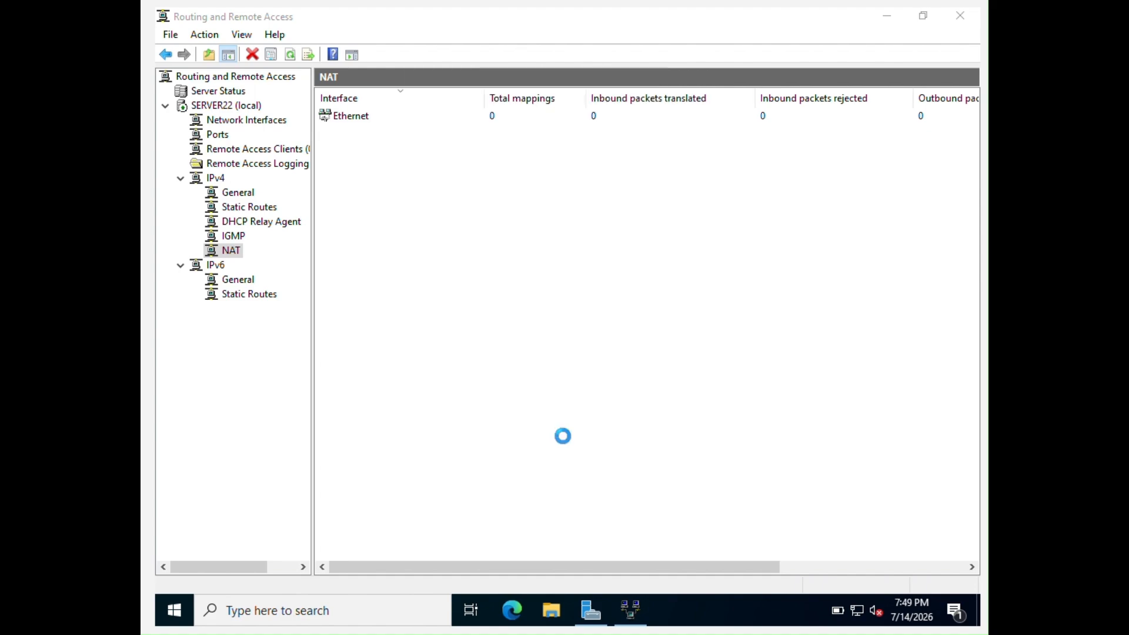
Restart SERVER22 (local) through All Tasks > Restart
right_click(221, 108)
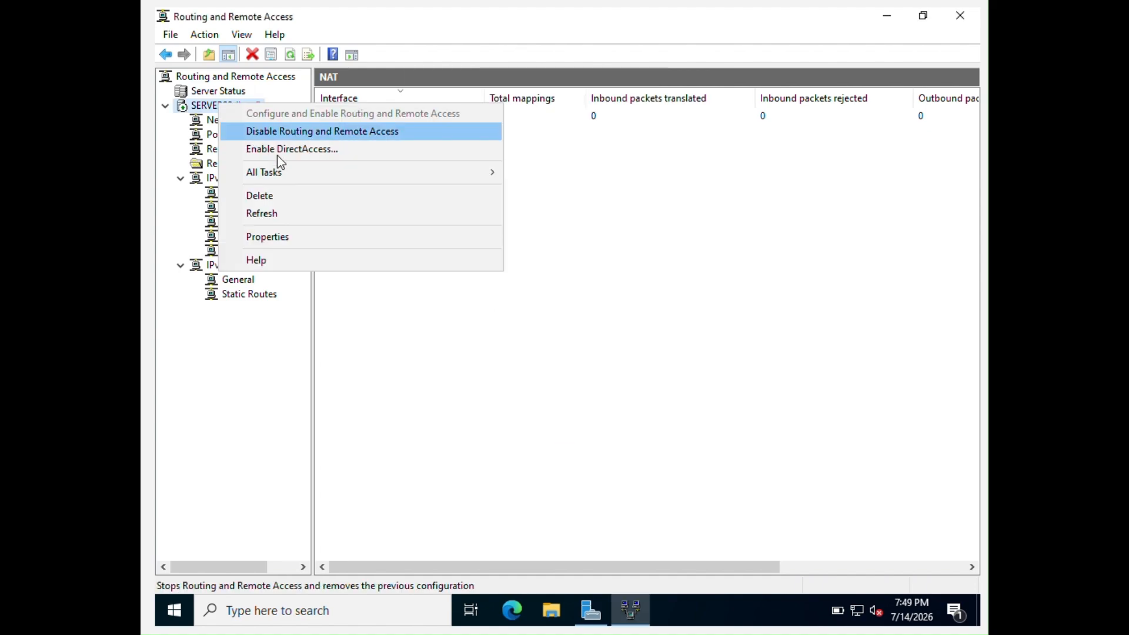
mouse_move(344, 170)
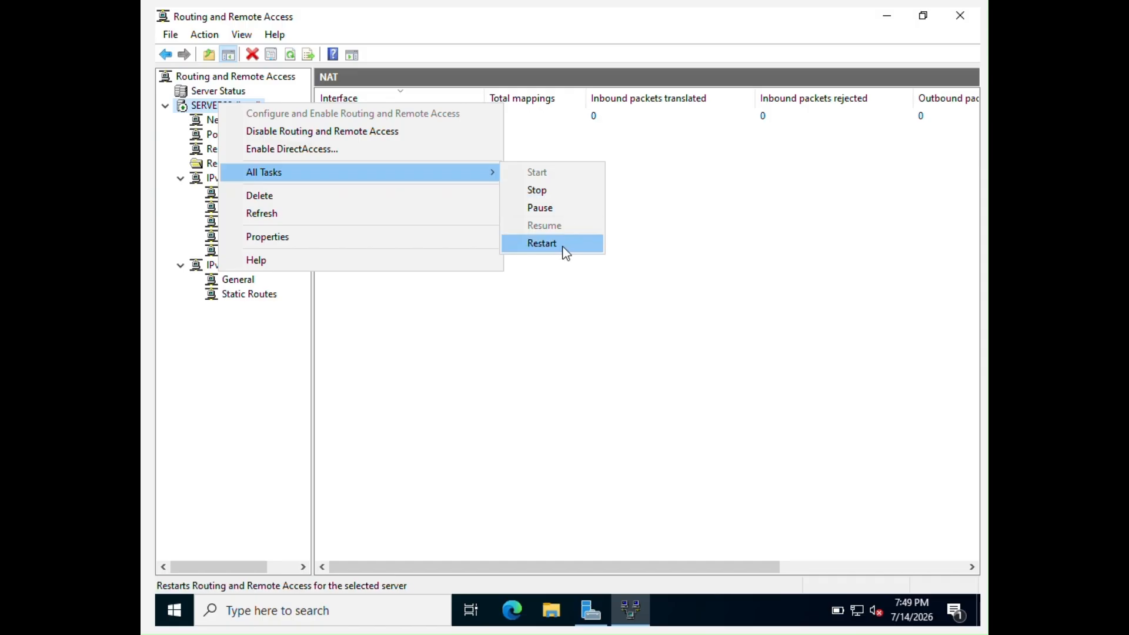
click(562, 245)
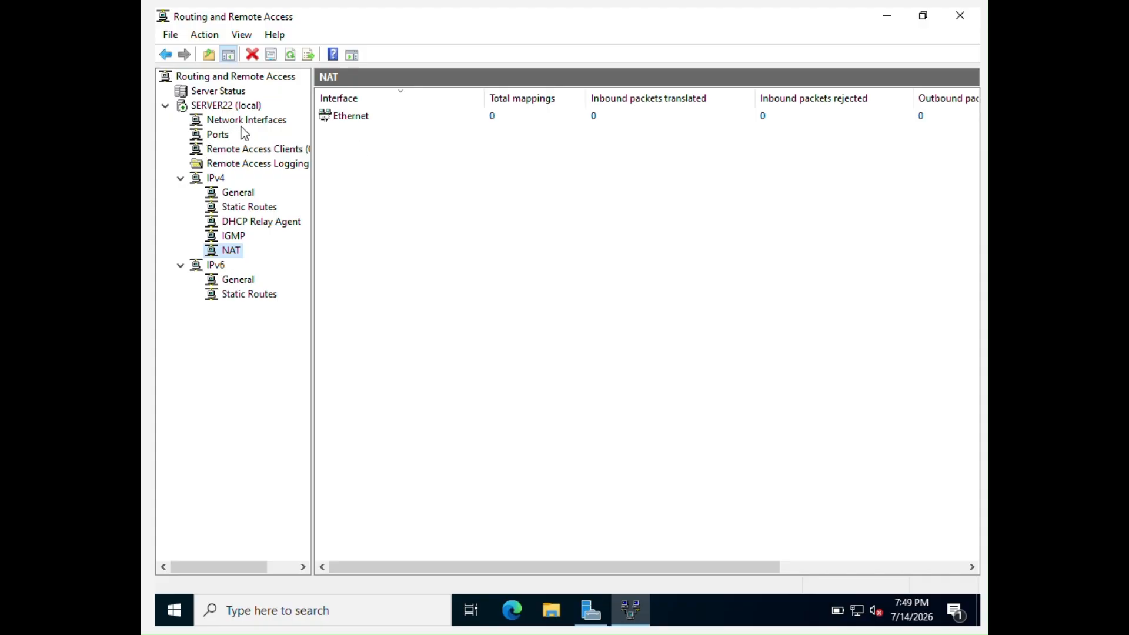
Check Remote Access Clients, the SERVER22 summary and Network Interfaces, then switch to Server Manager
click(246, 150)
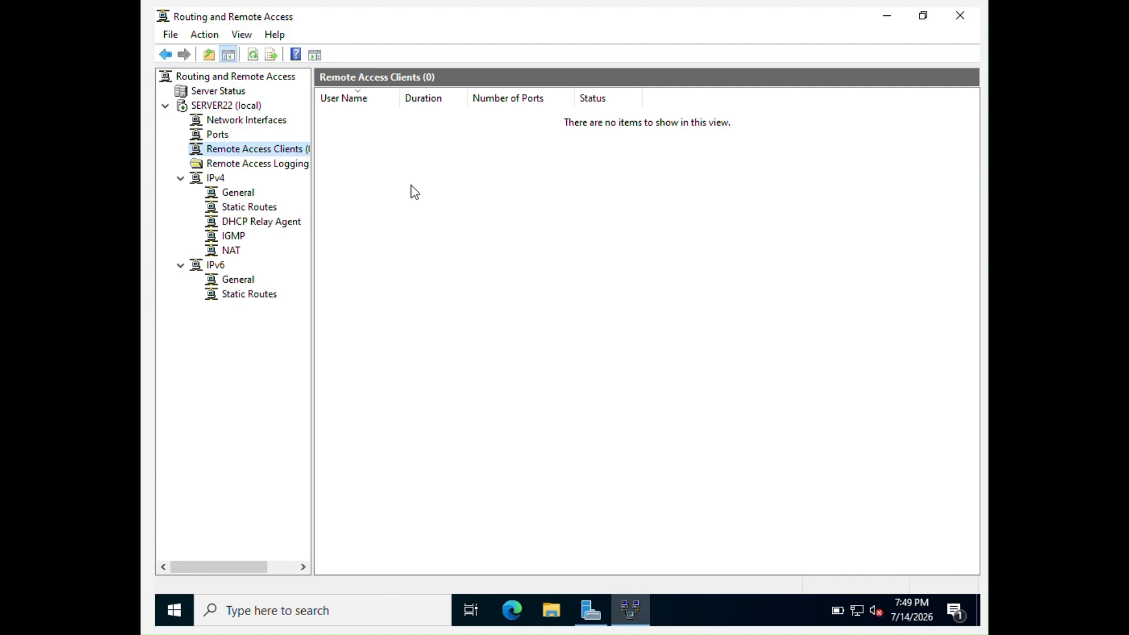
click(251, 107)
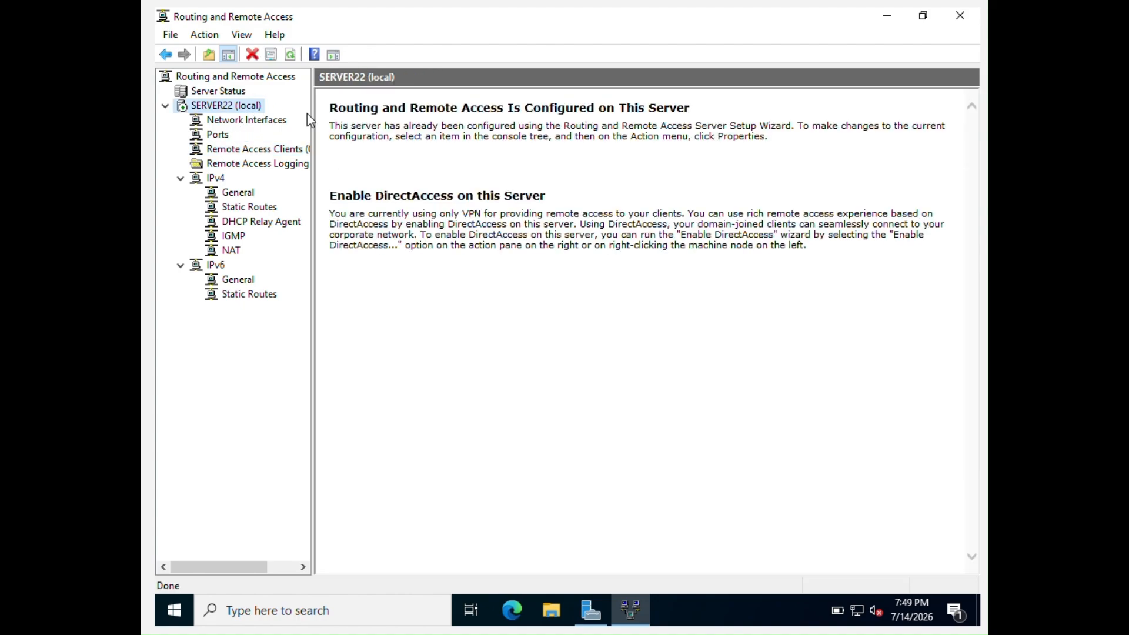
click(231, 121)
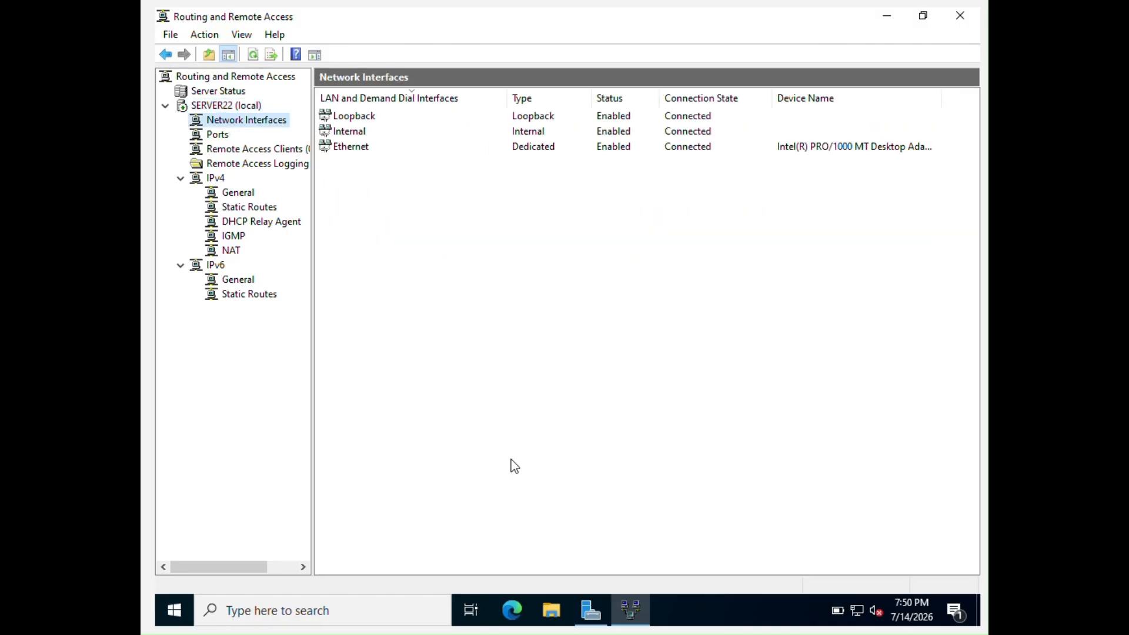
click(597, 609)
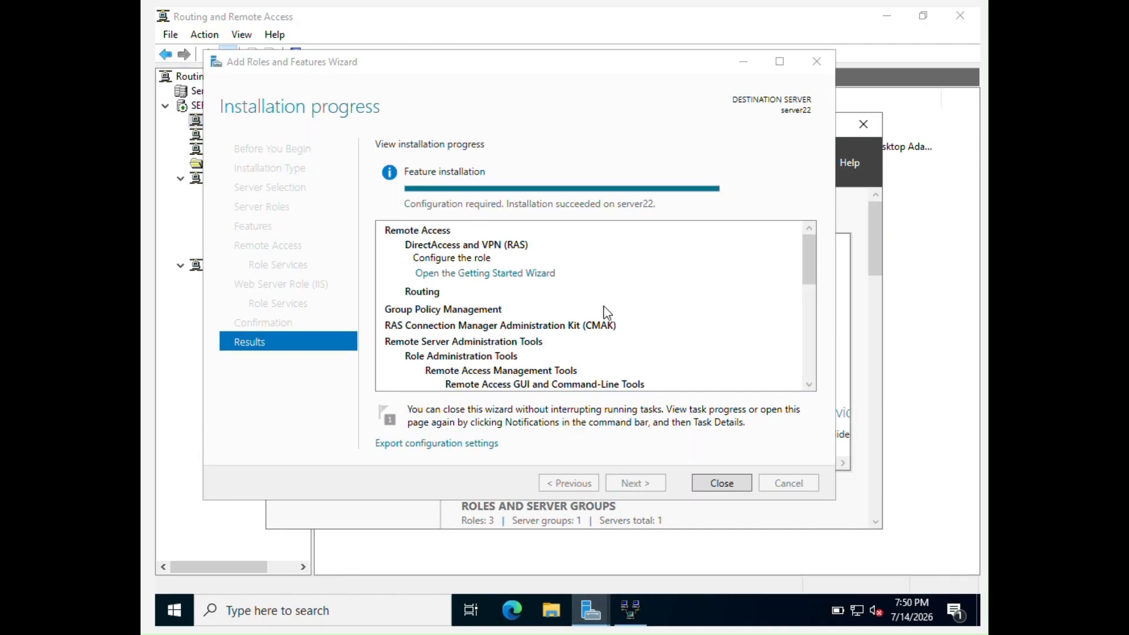
Close the completed Add Roles and Features Wizard
click(721, 482)
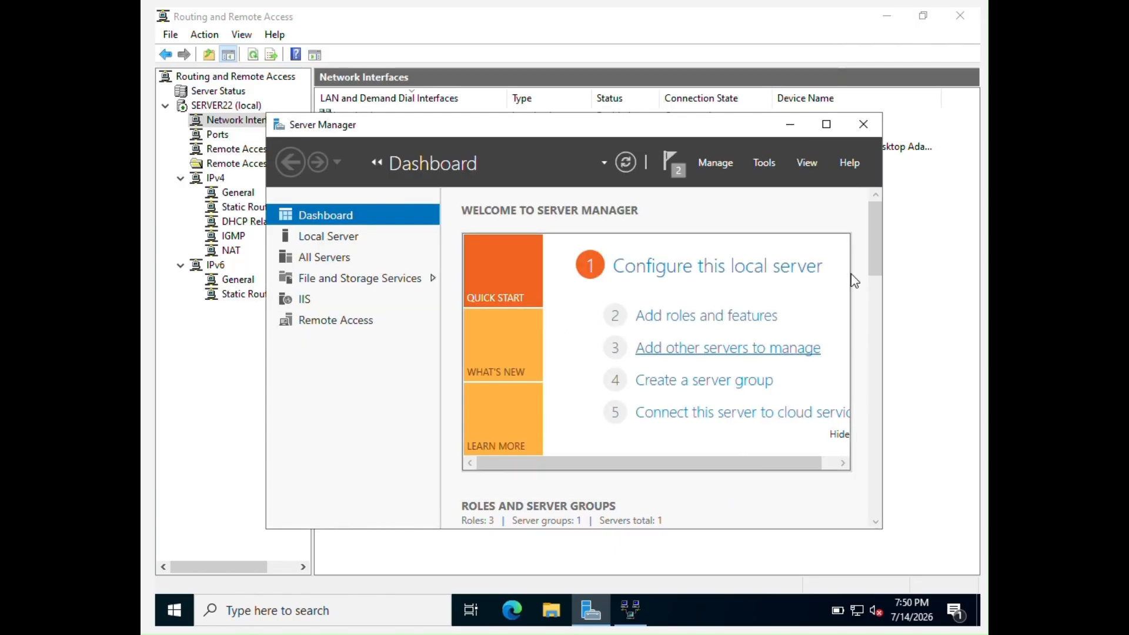
drag(873, 249, 869, 413)
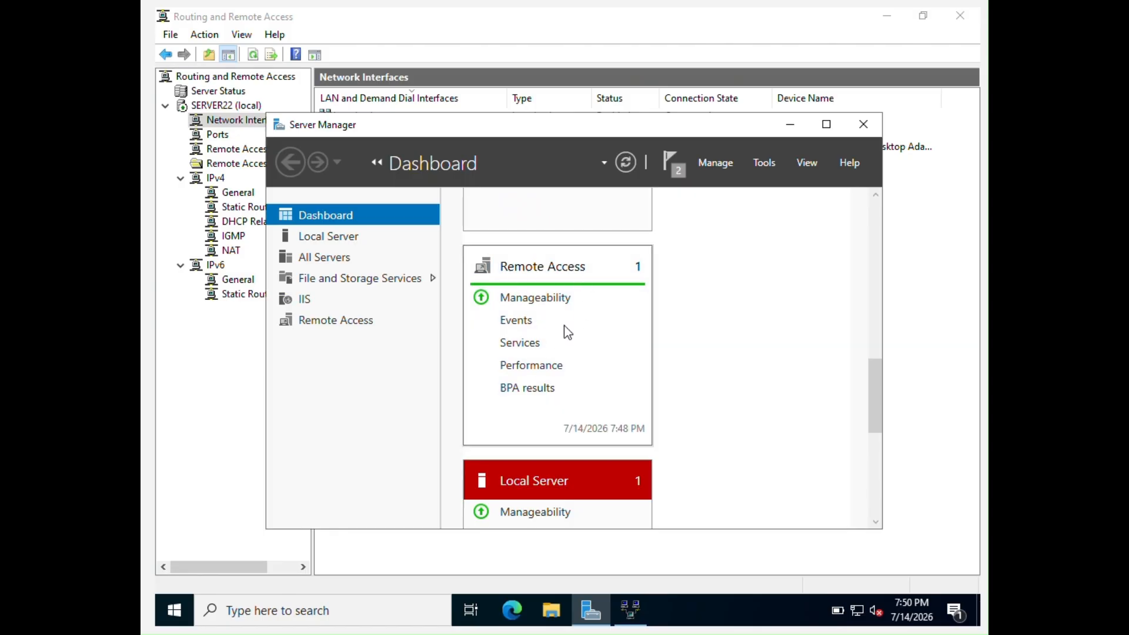
drag(880, 375, 875, 218)
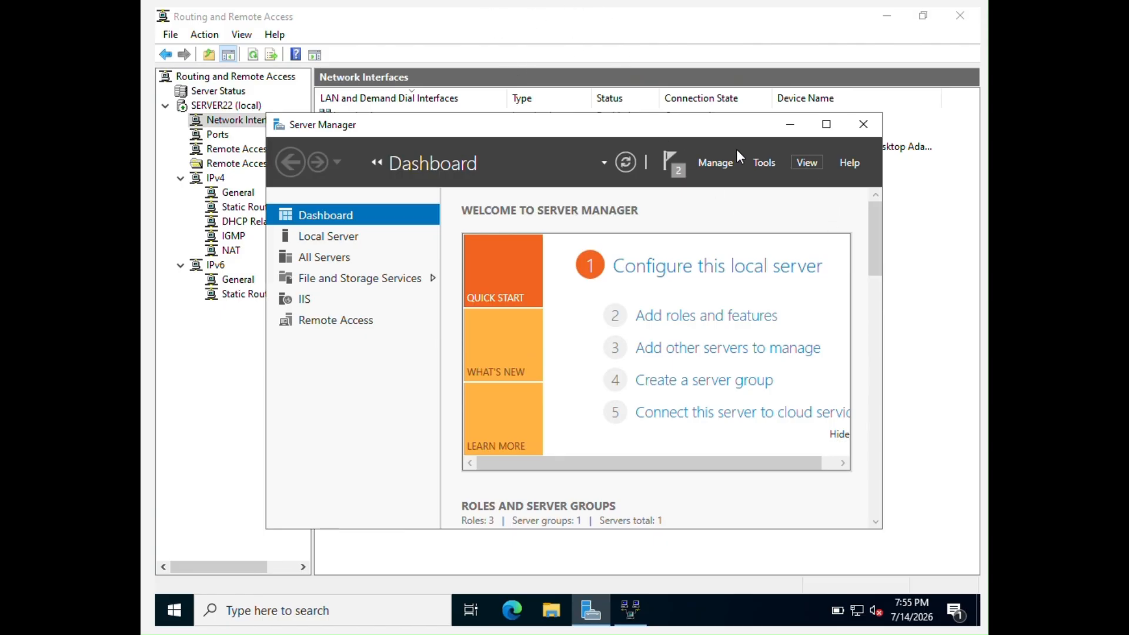
Launch Group Policy Management from Tools and dismiss its domain-account notice
click(771, 164)
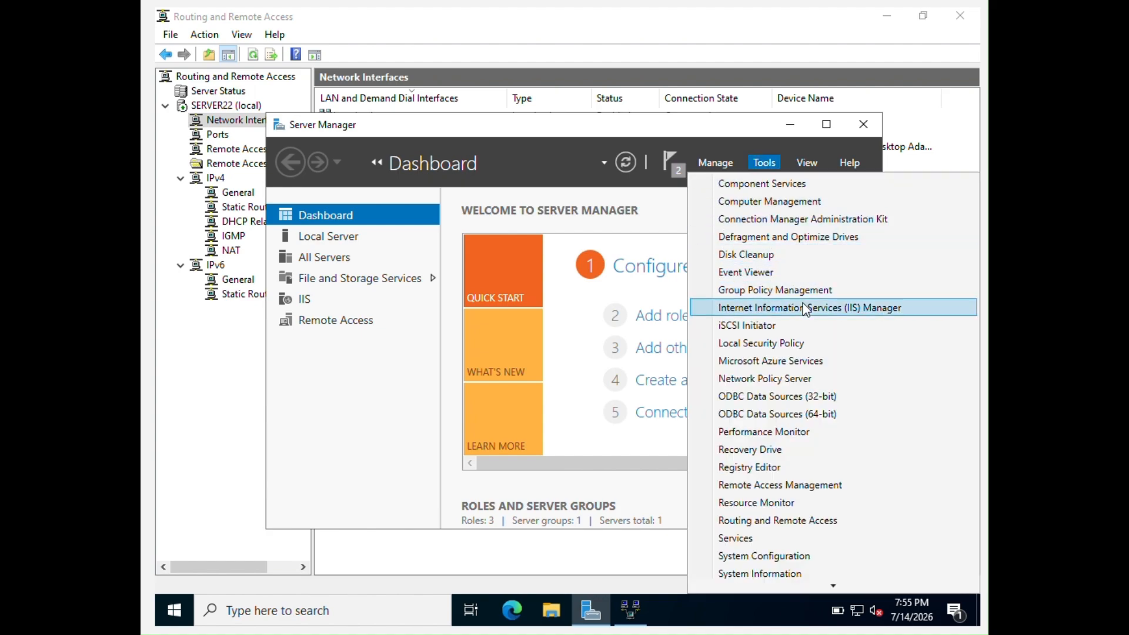
scroll(799, 342, down, 2)
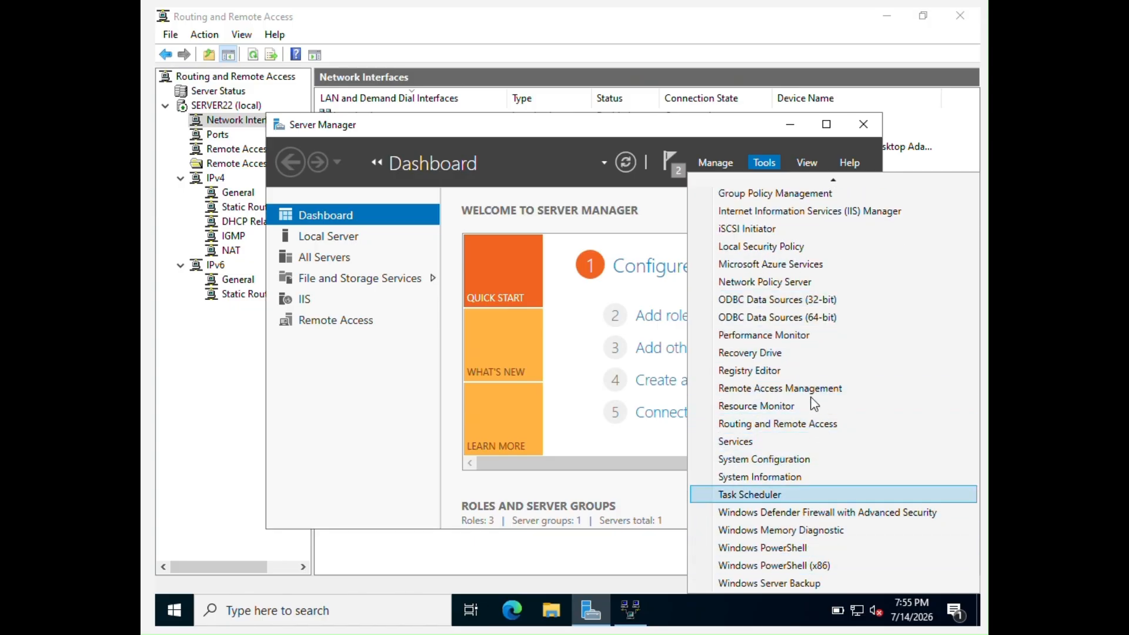
scroll(813, 365, up, 2)
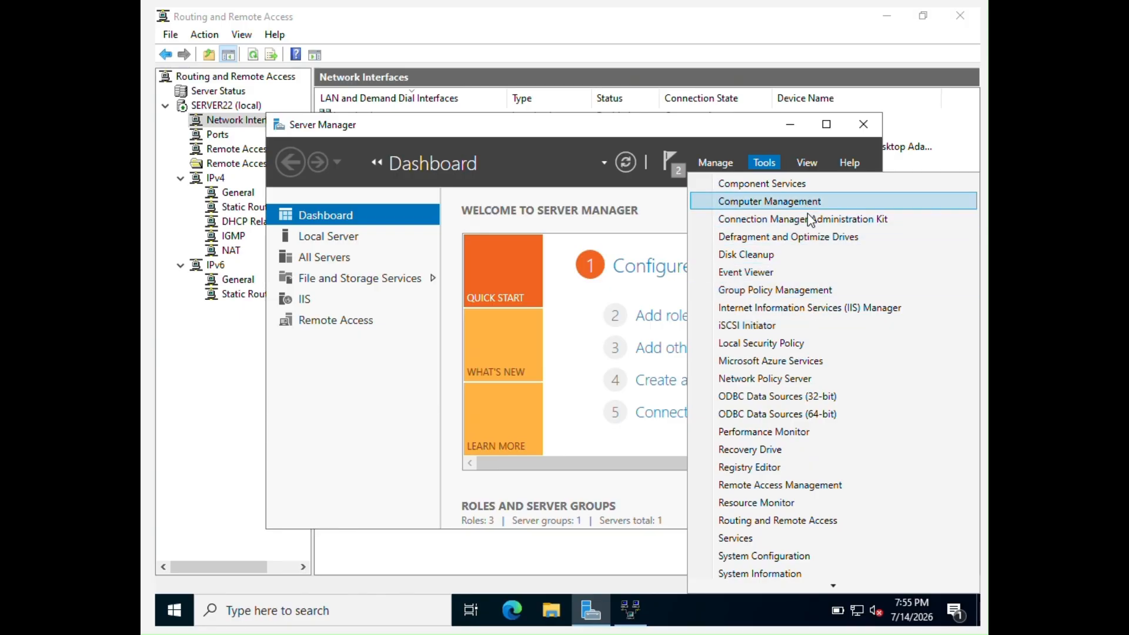
click(814, 297)
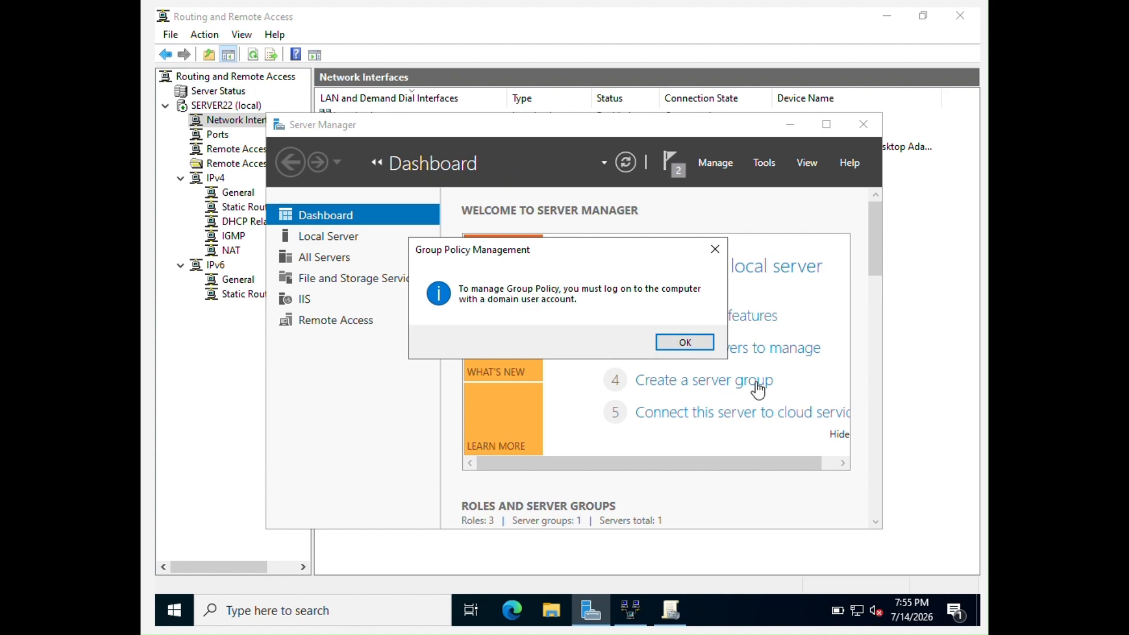
click(692, 346)
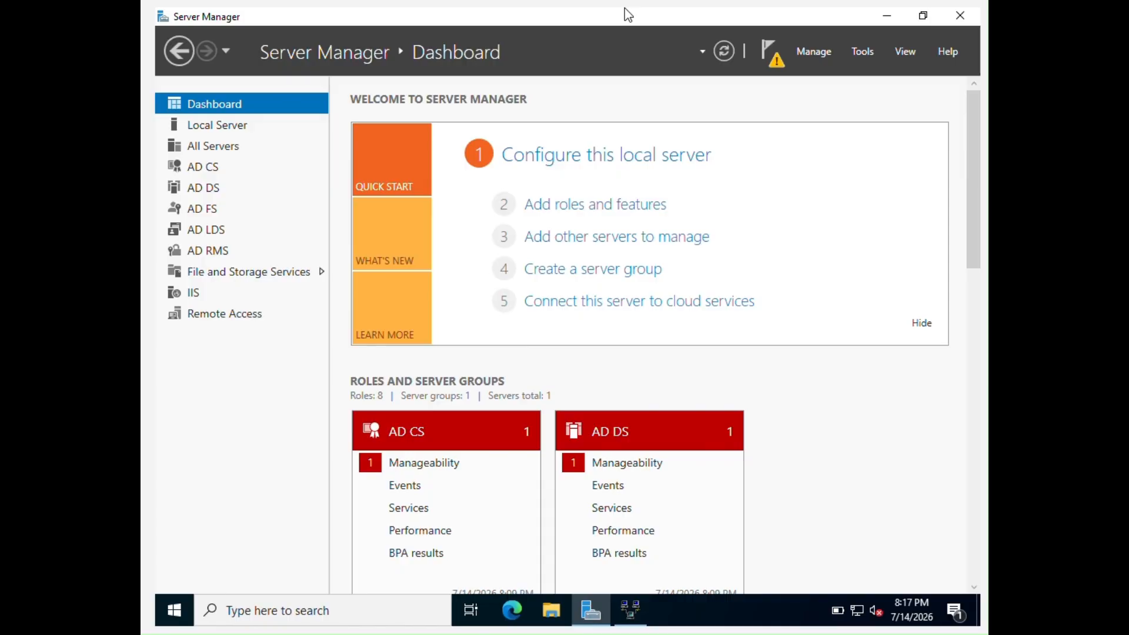
Launch Active Directory Users and Computers from Server Manager's Tools menu
click(871, 52)
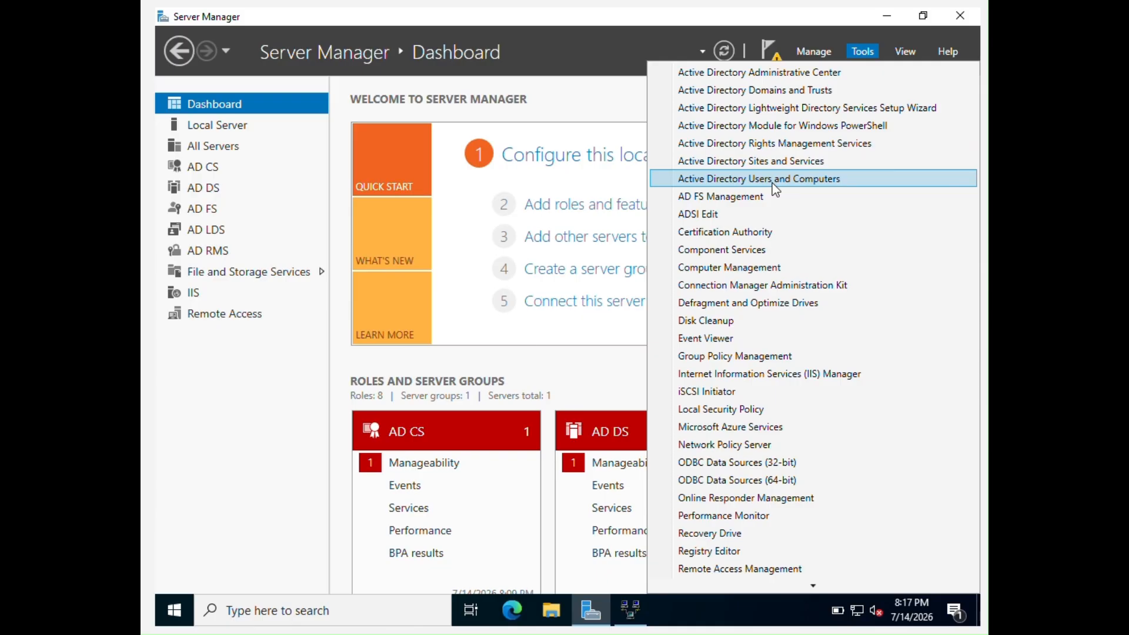
click(708, 180)
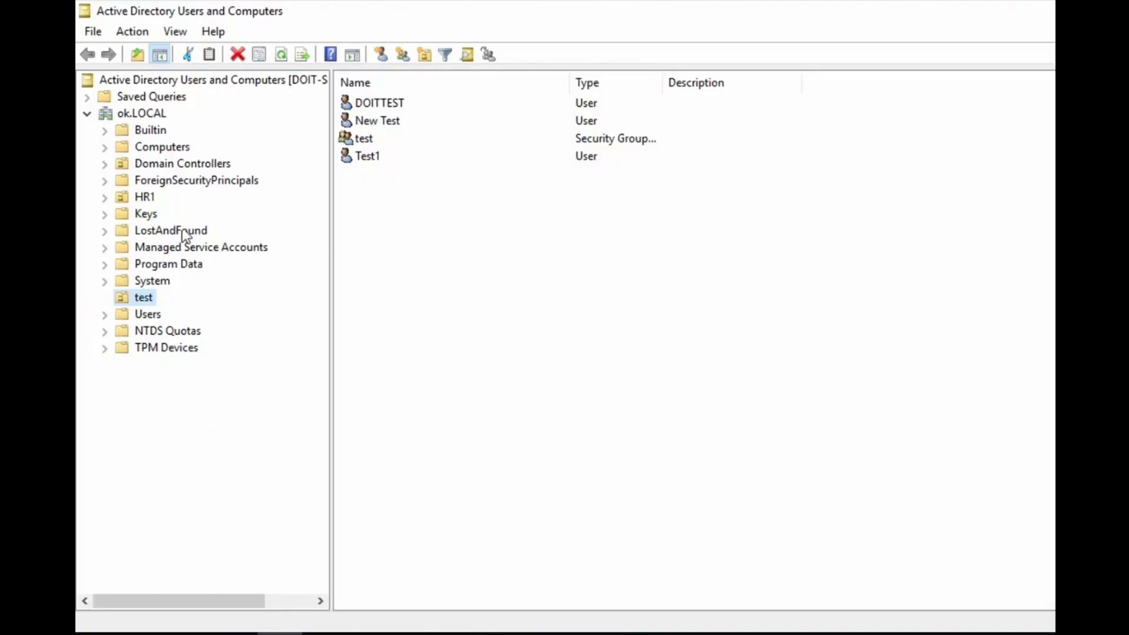
Create an organizational unit named 'VPN Users' in the ok.LOCAL domain
click(144, 114)
right_click(157, 119)
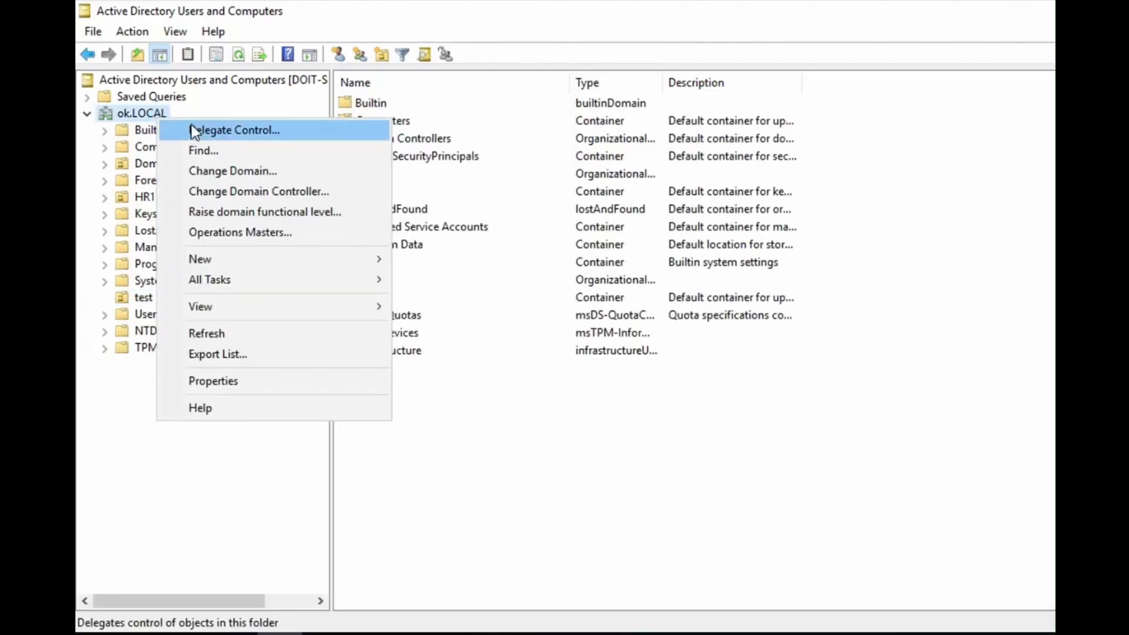
mouse_move(285, 256)
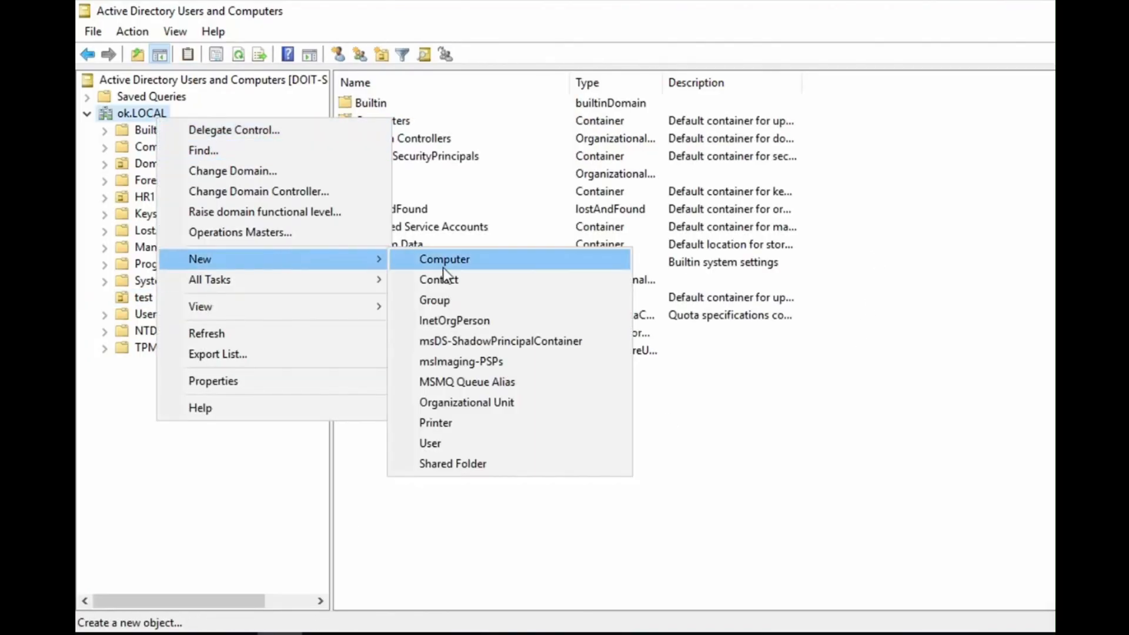
click(493, 401)
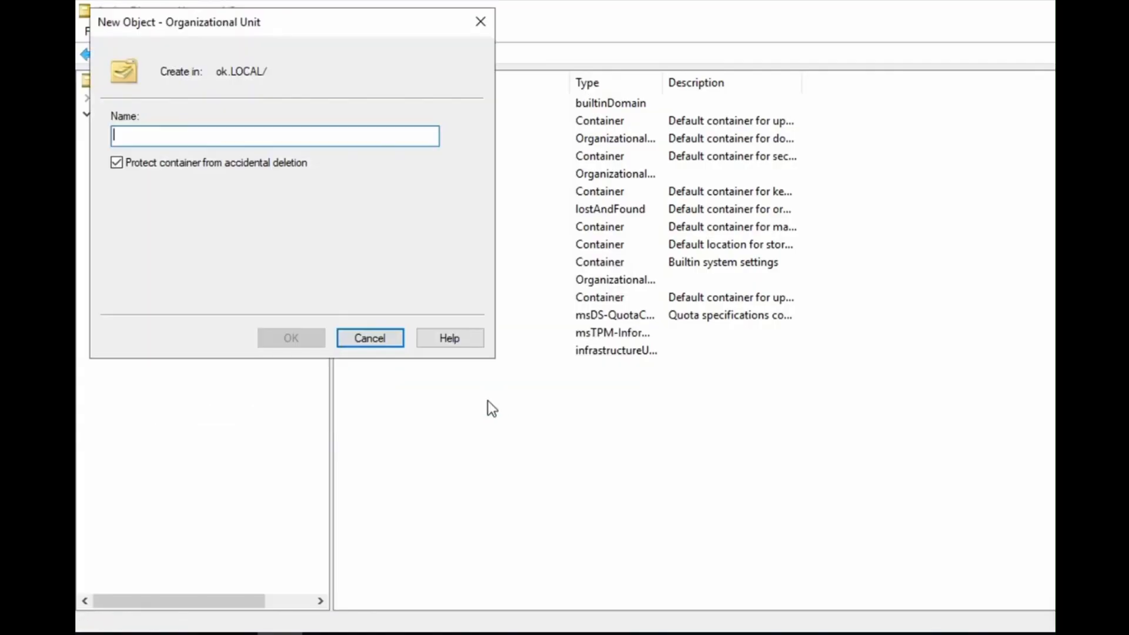
text(VPN Users)
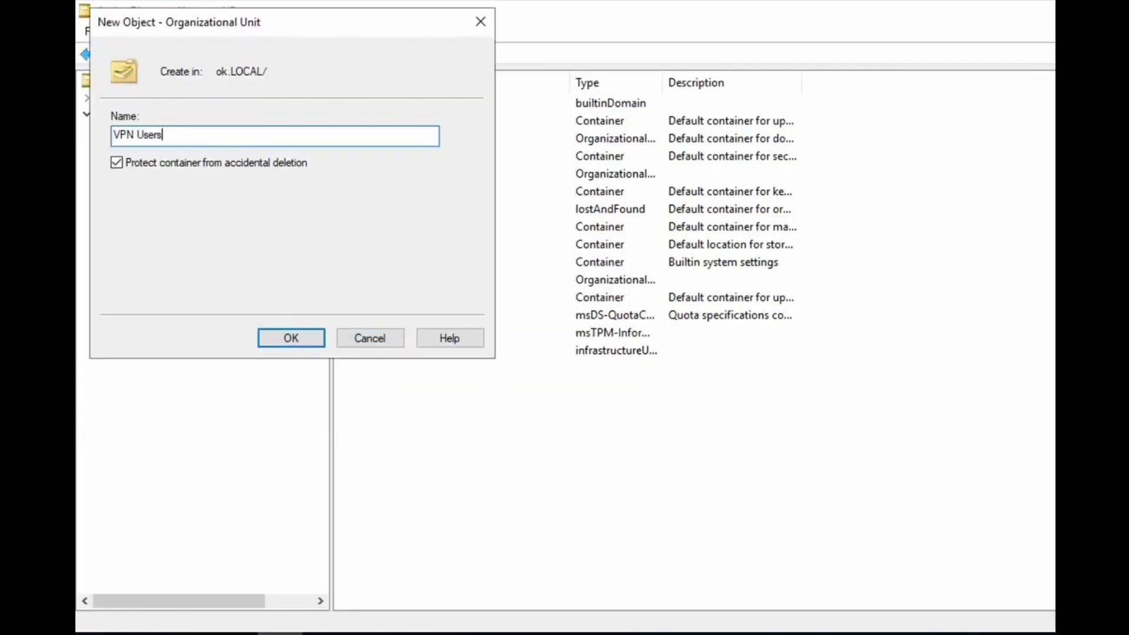
click(295, 340)
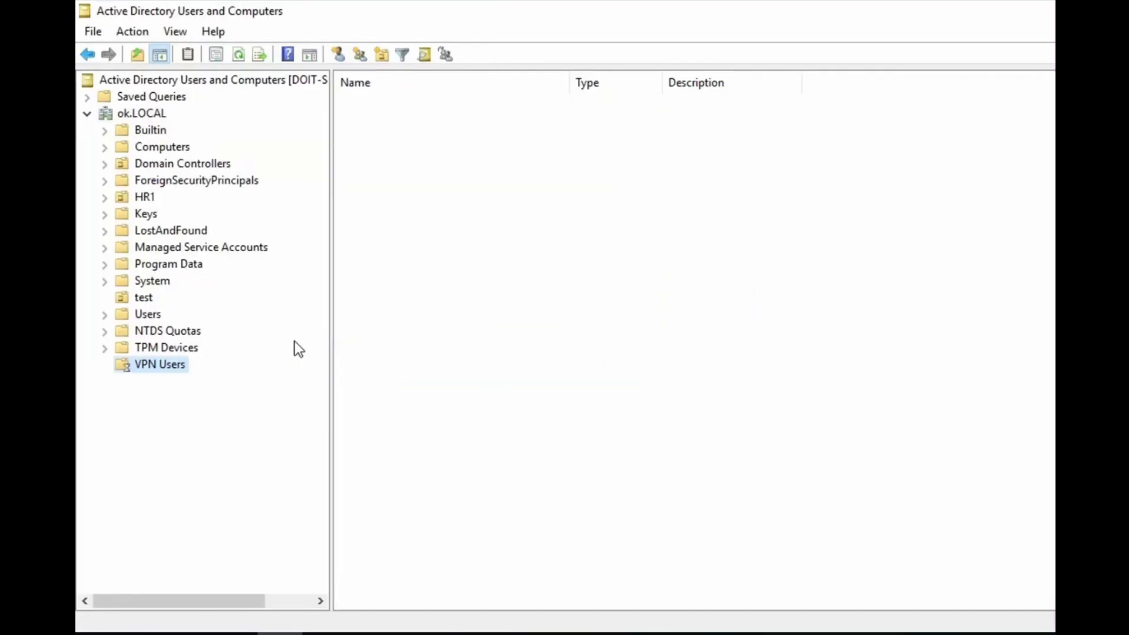
Start a new user in VPN Users with first name VPN, last name TEST, logon 'VPN TEST'
right_click(502, 250)
mouse_move(588, 329)
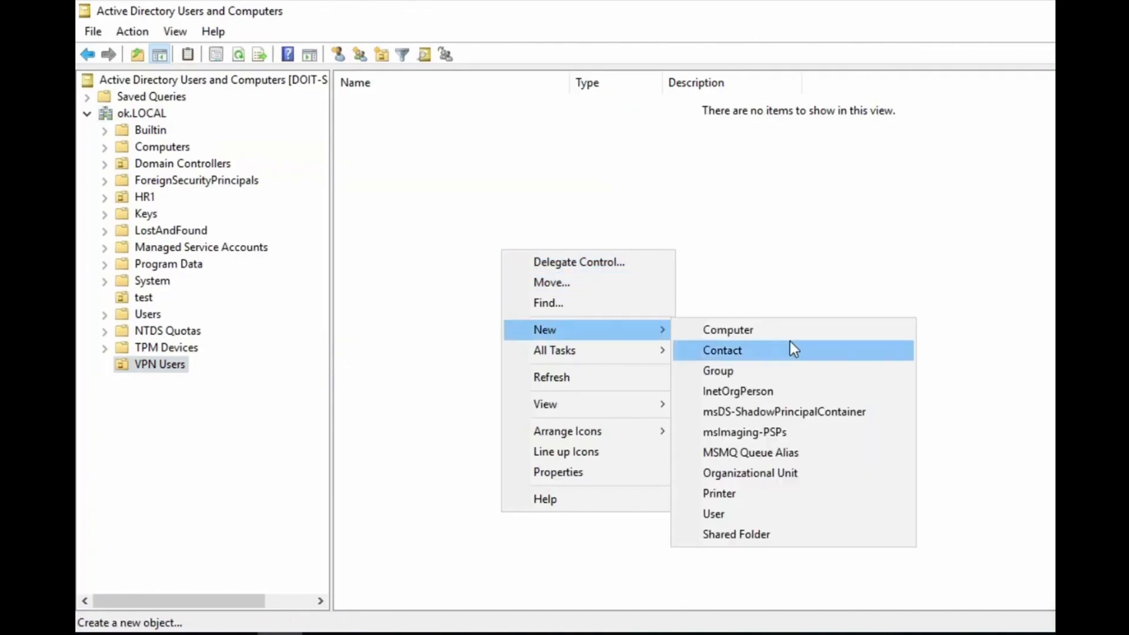
click(764, 507)
text(VPN)
key(Tab)
text(TEST)
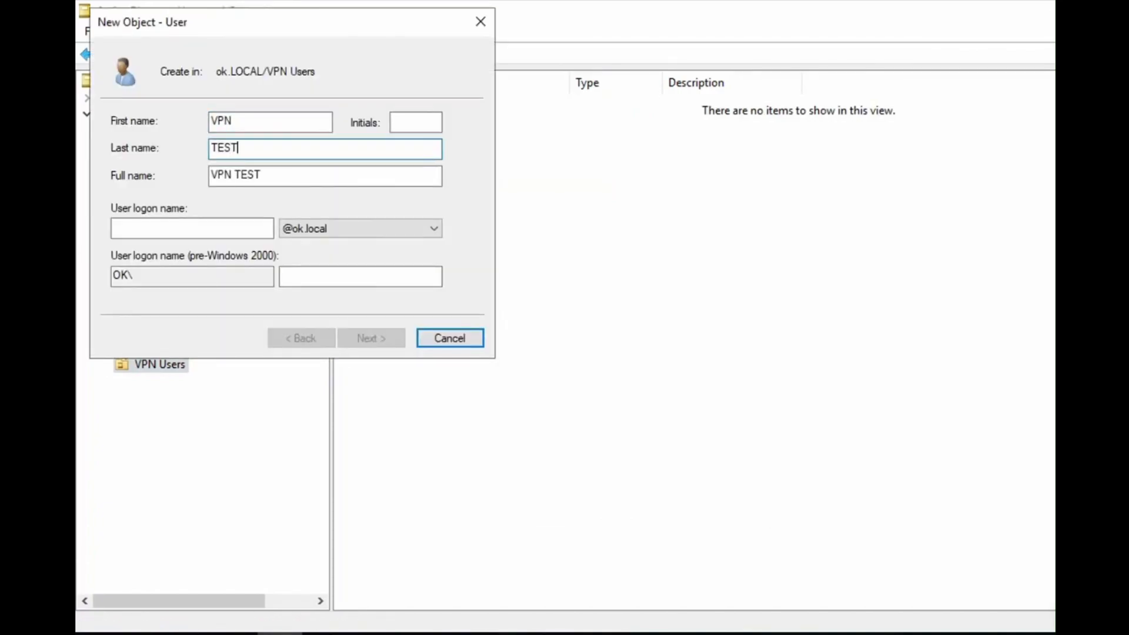
key(Tab)
key(Tab)
text(VPN TEST)
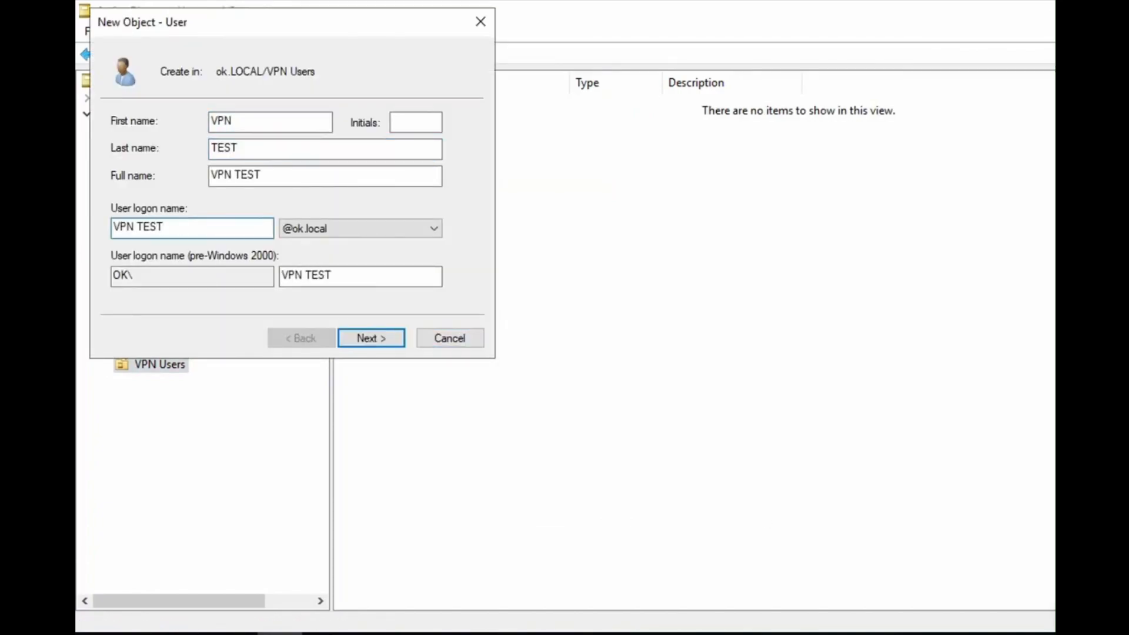
click(388, 338)
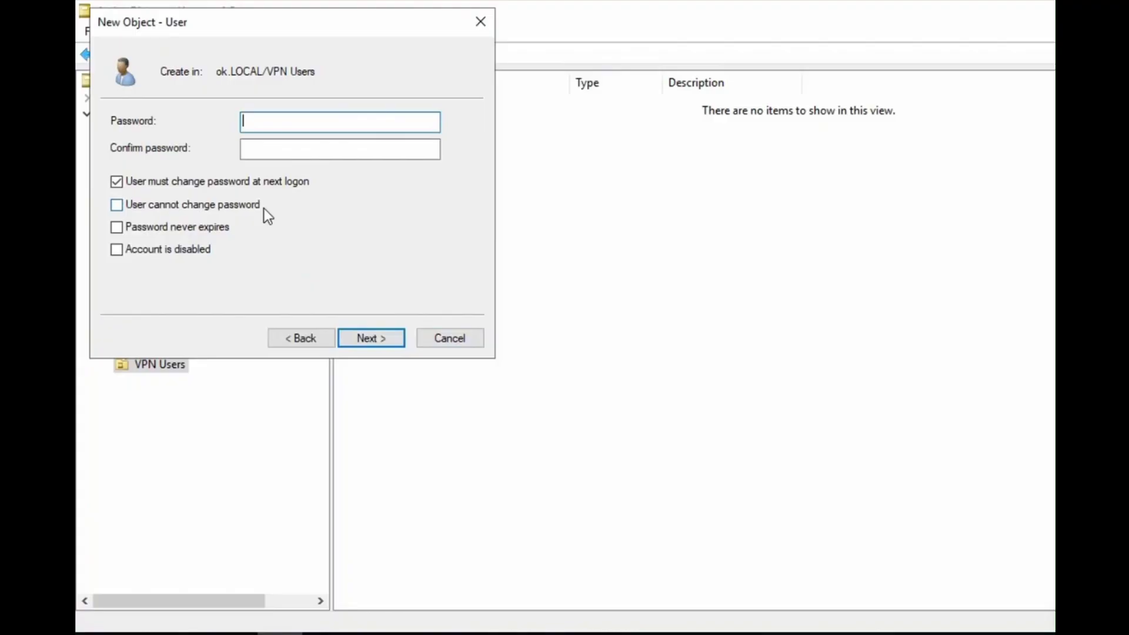
Enter and confirm the account password, make it unchangeable and never expiring, and create the user
key(Tab)
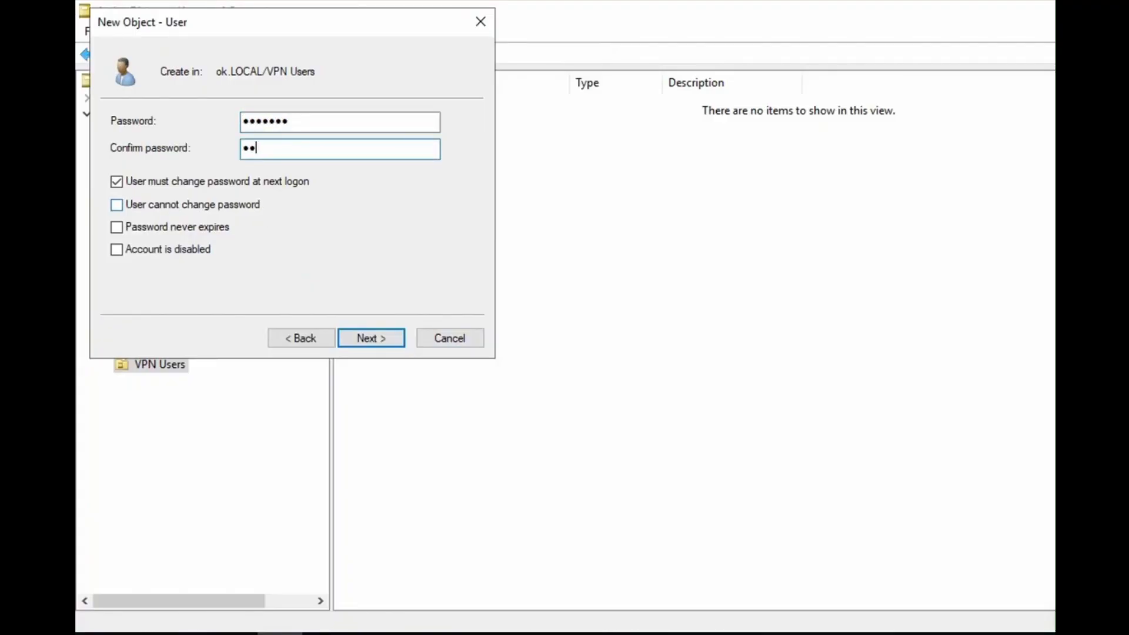
click(140, 181)
click(150, 203)
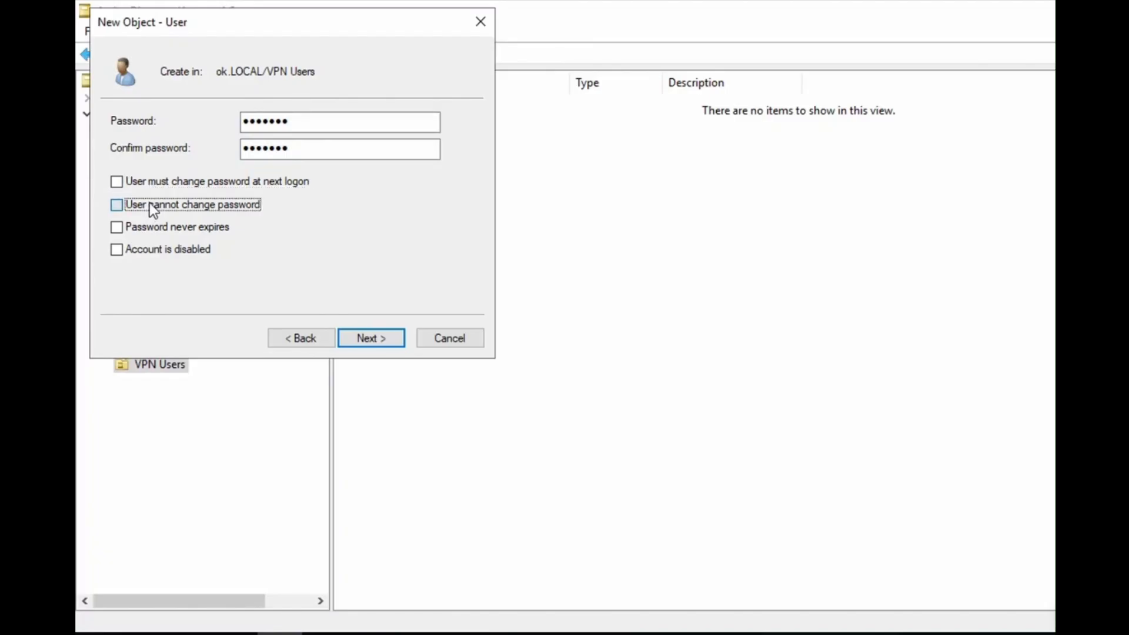
click(161, 227)
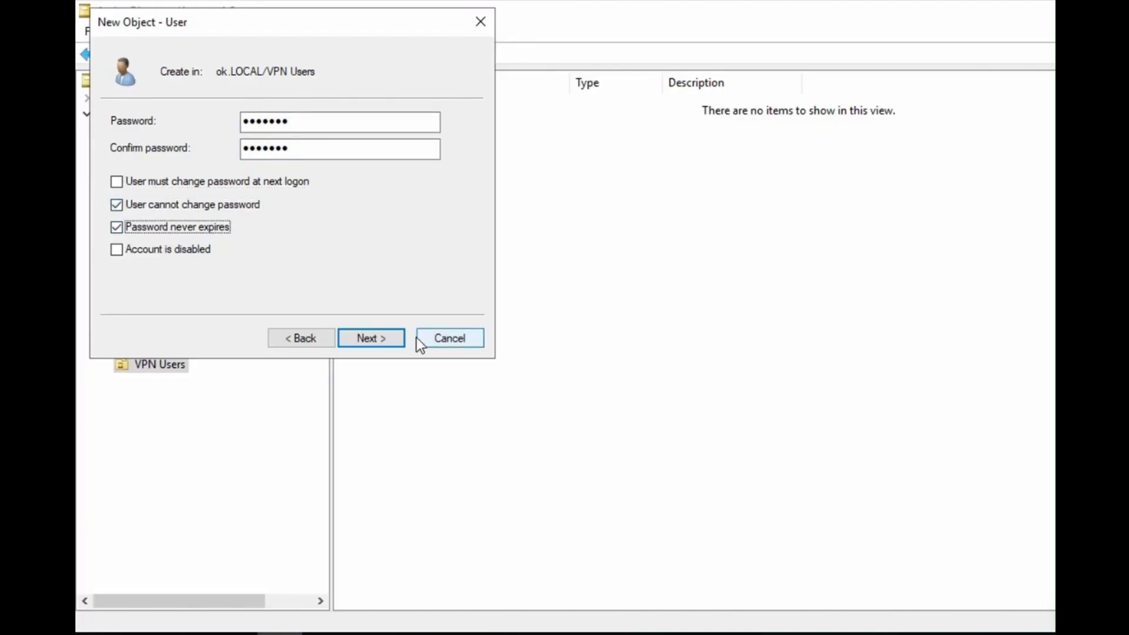
click(384, 337)
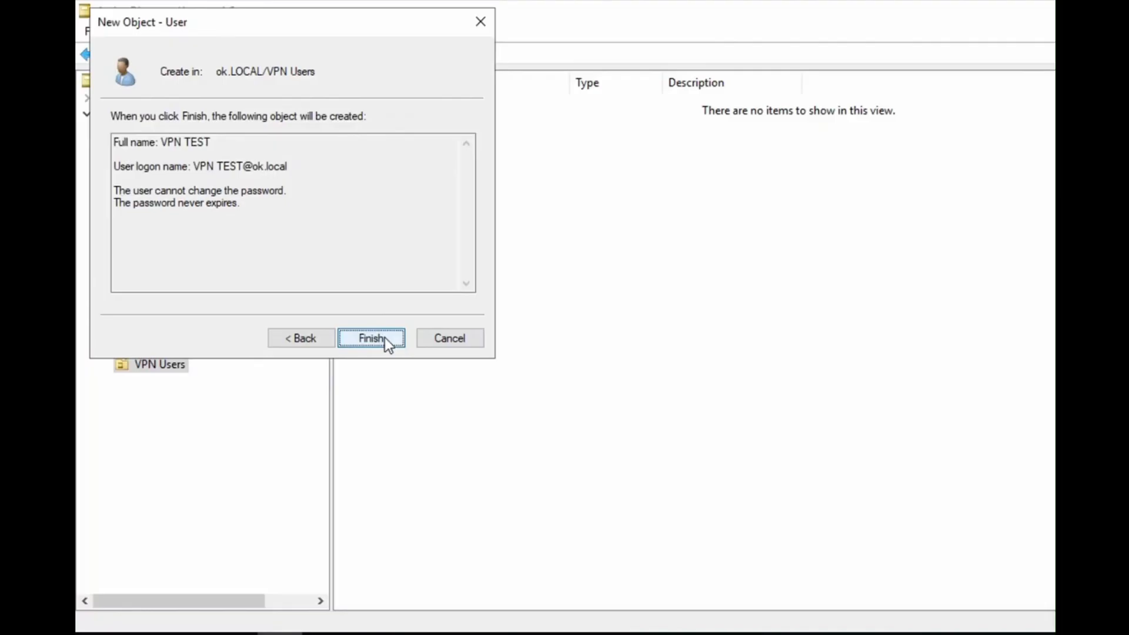
click(377, 337)
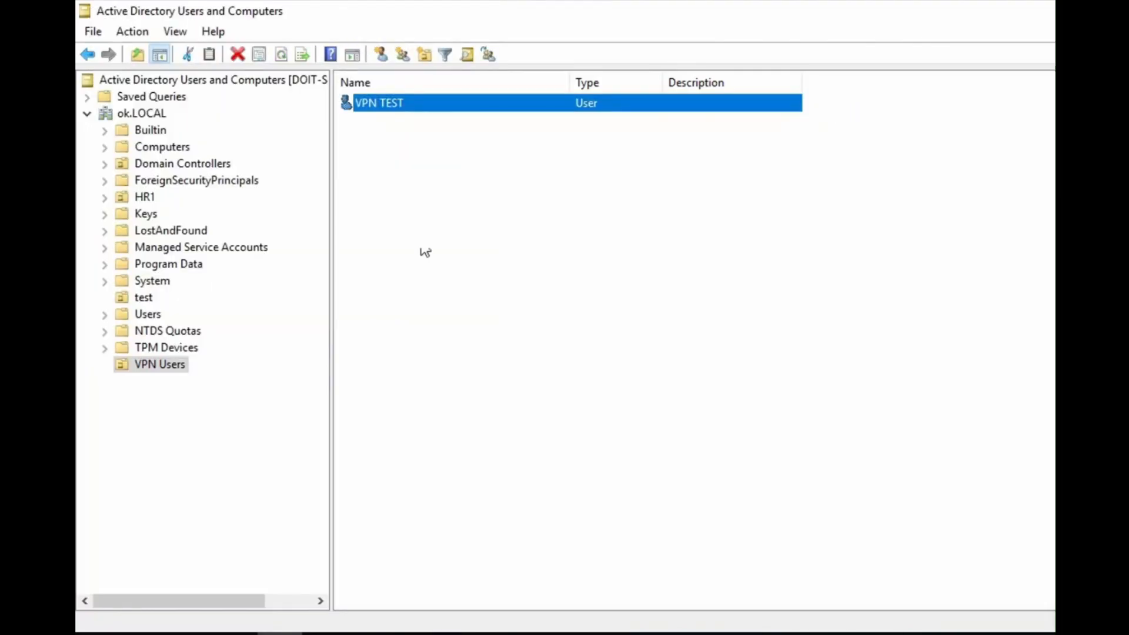
Add VPN TEST to the Remote Desktop Users group and apply the membership
right_click(419, 109)
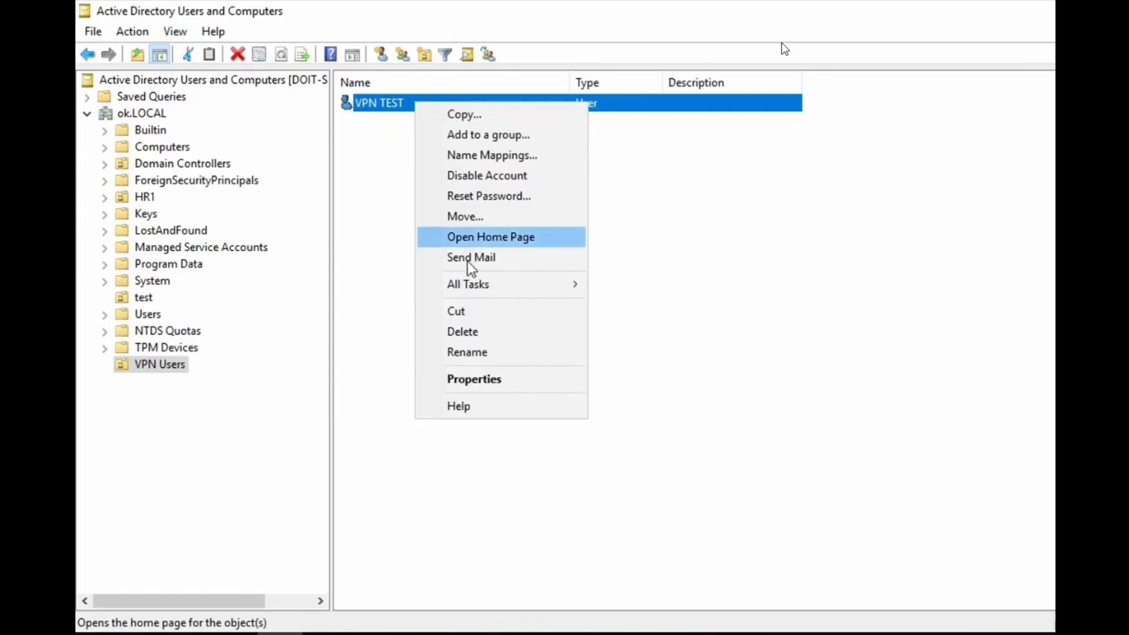
click(489, 378)
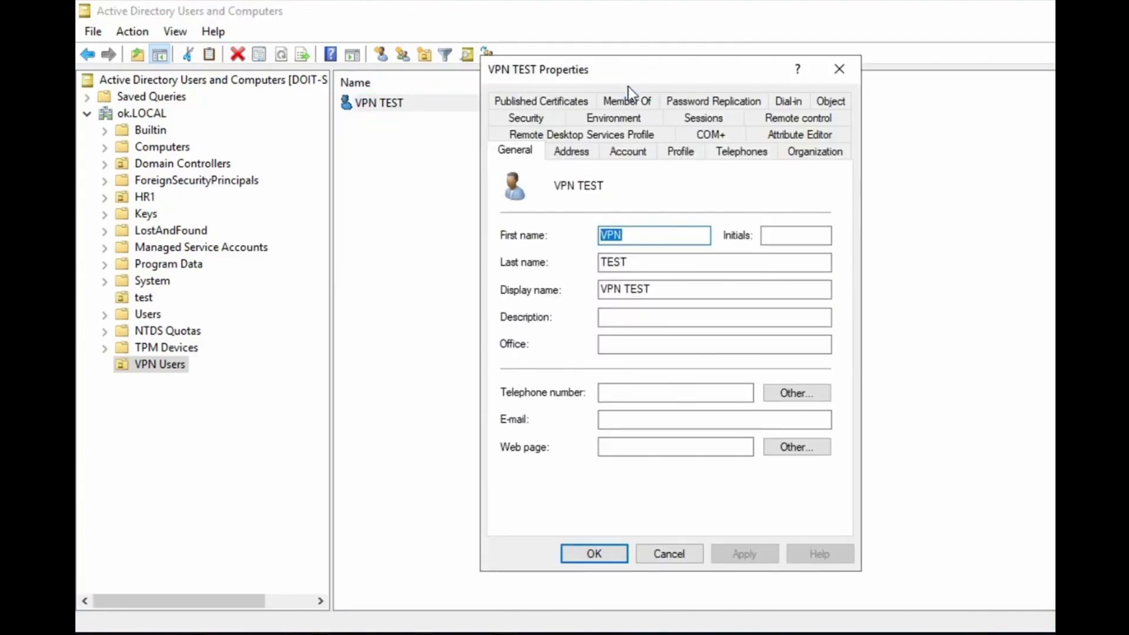
click(628, 98)
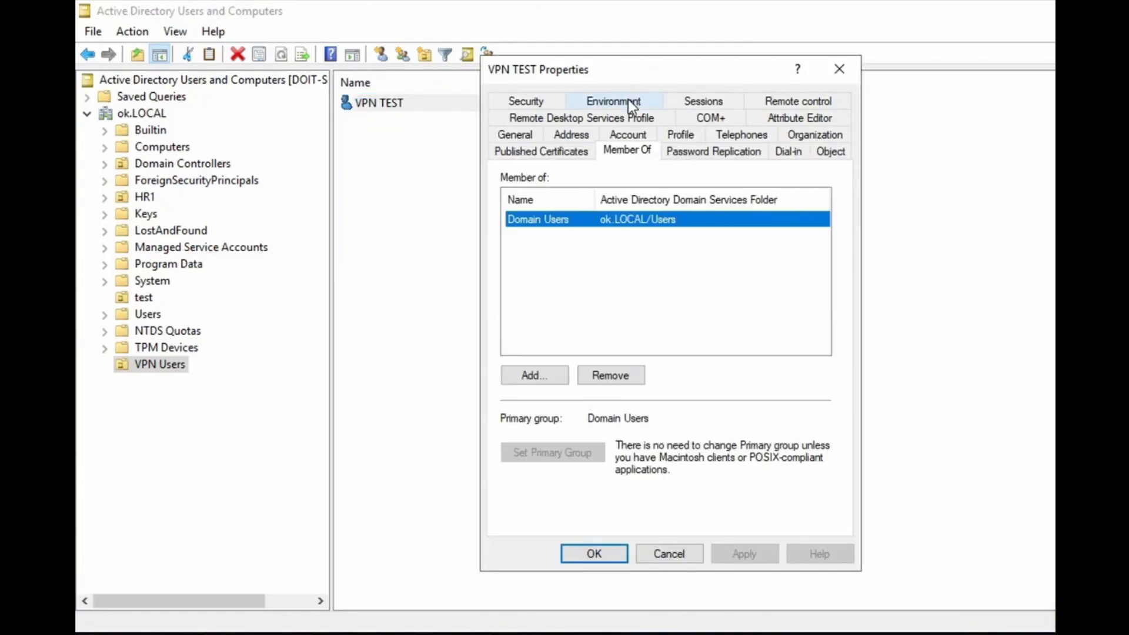
click(545, 372)
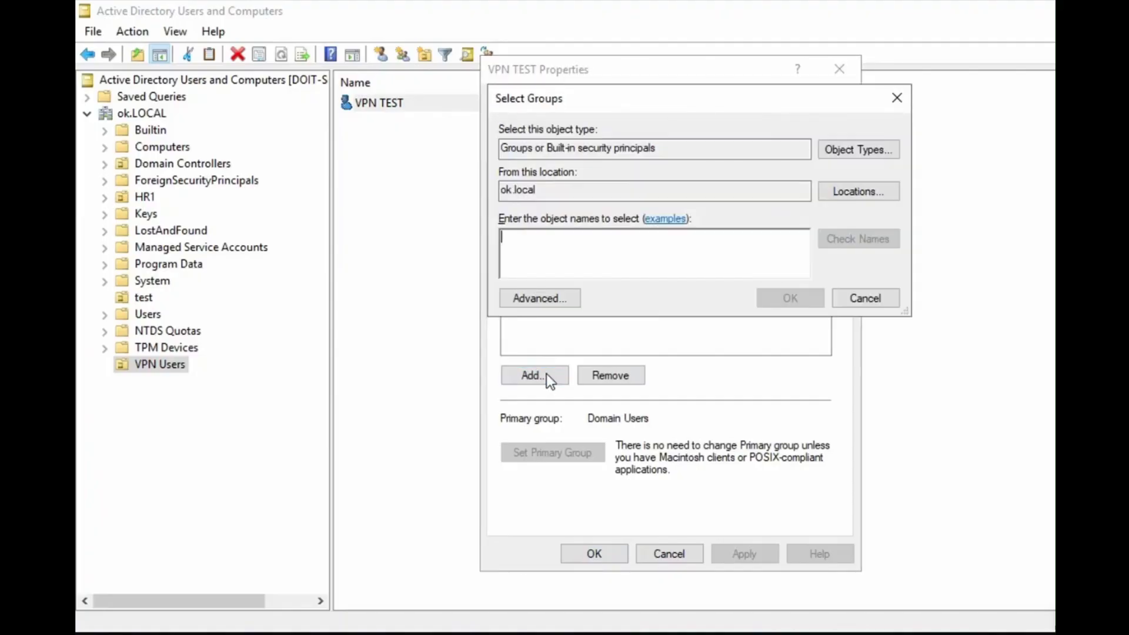
click(566, 298)
click(926, 277)
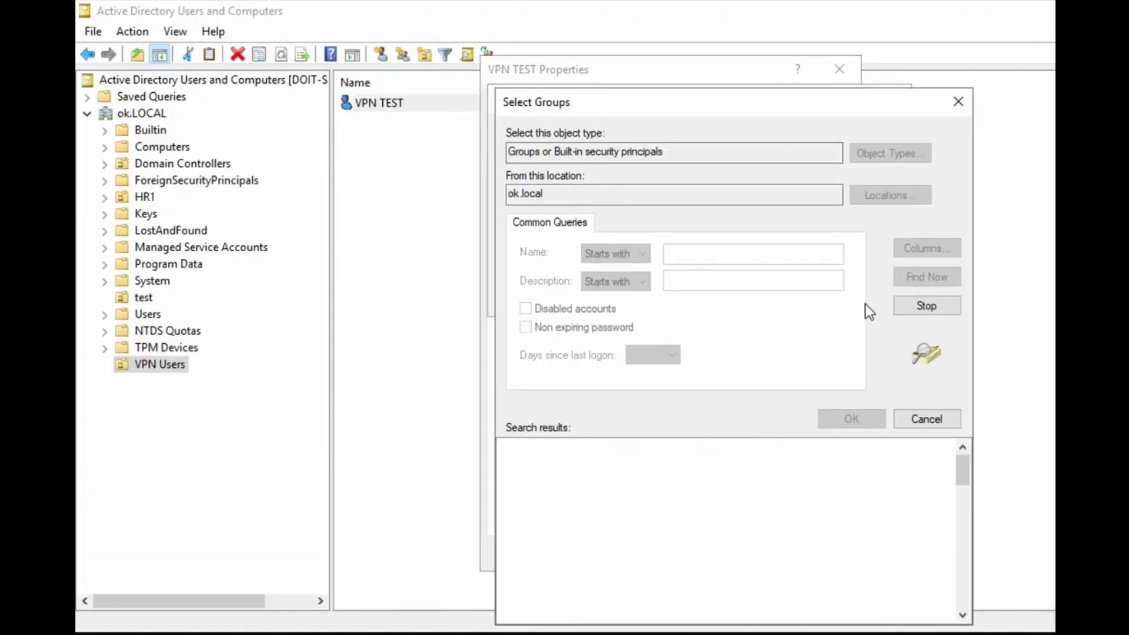
key(r)
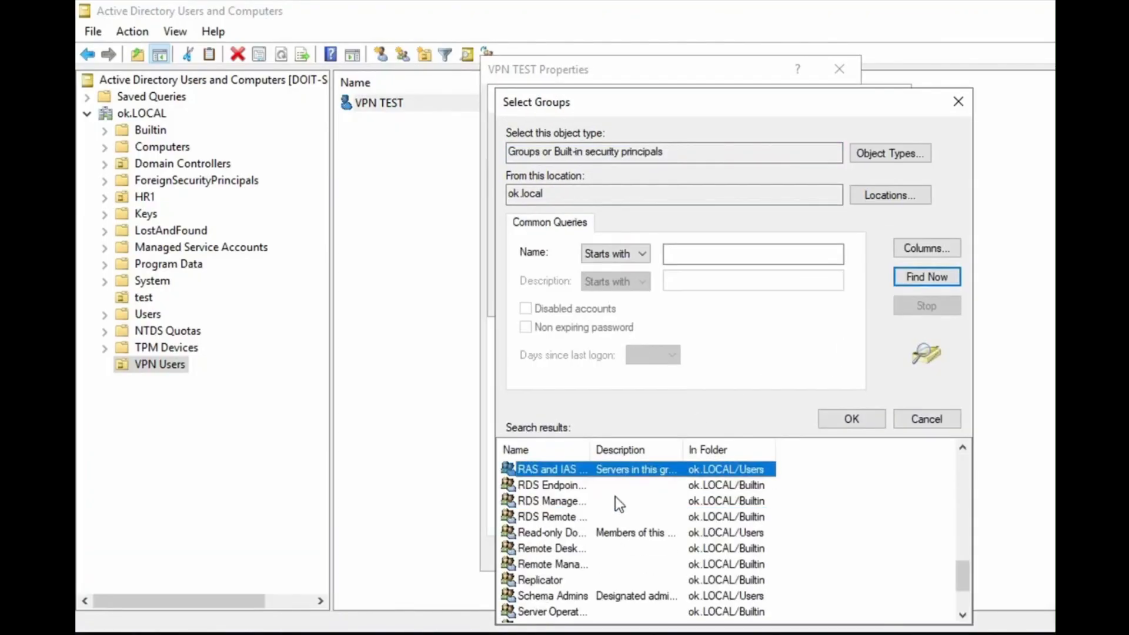
drag(590, 450, 668, 450)
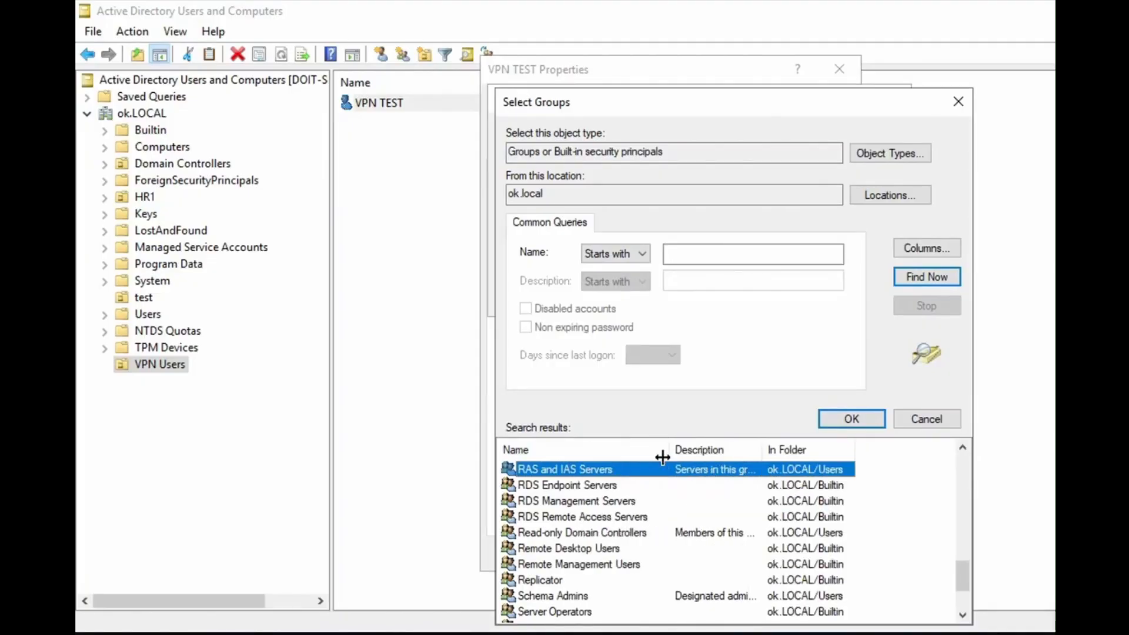
click(560, 549)
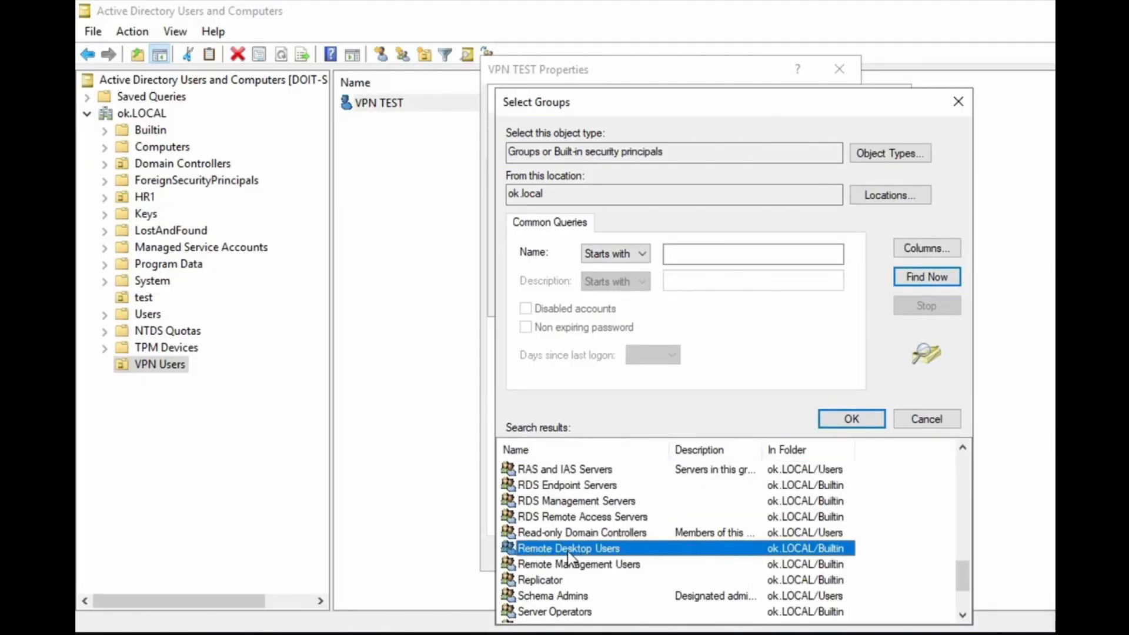
click(825, 418)
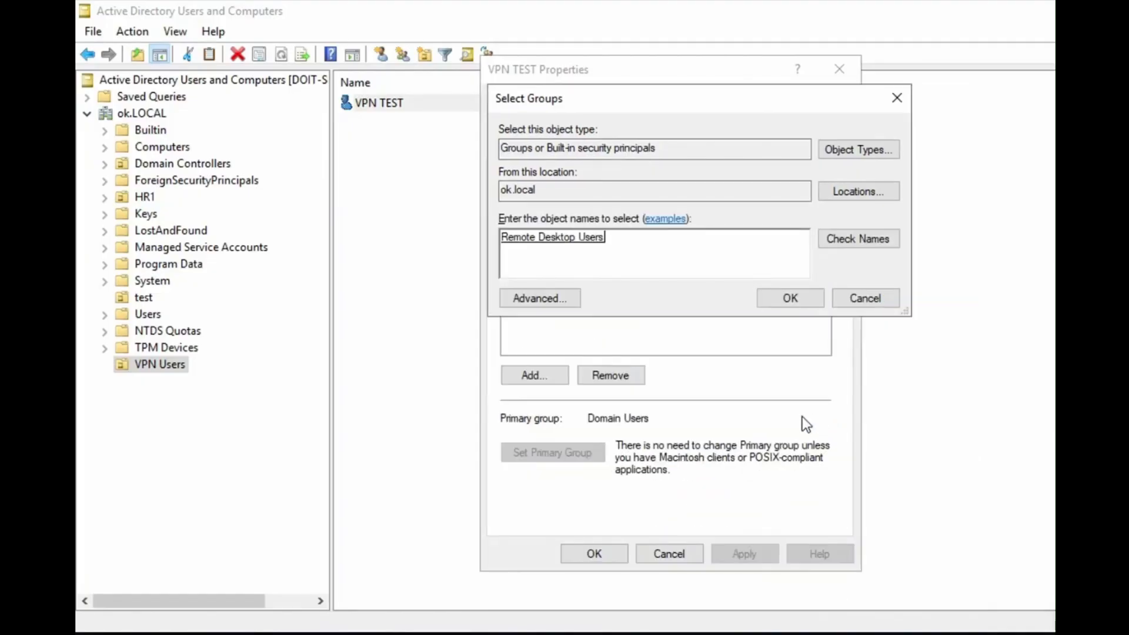
click(788, 310)
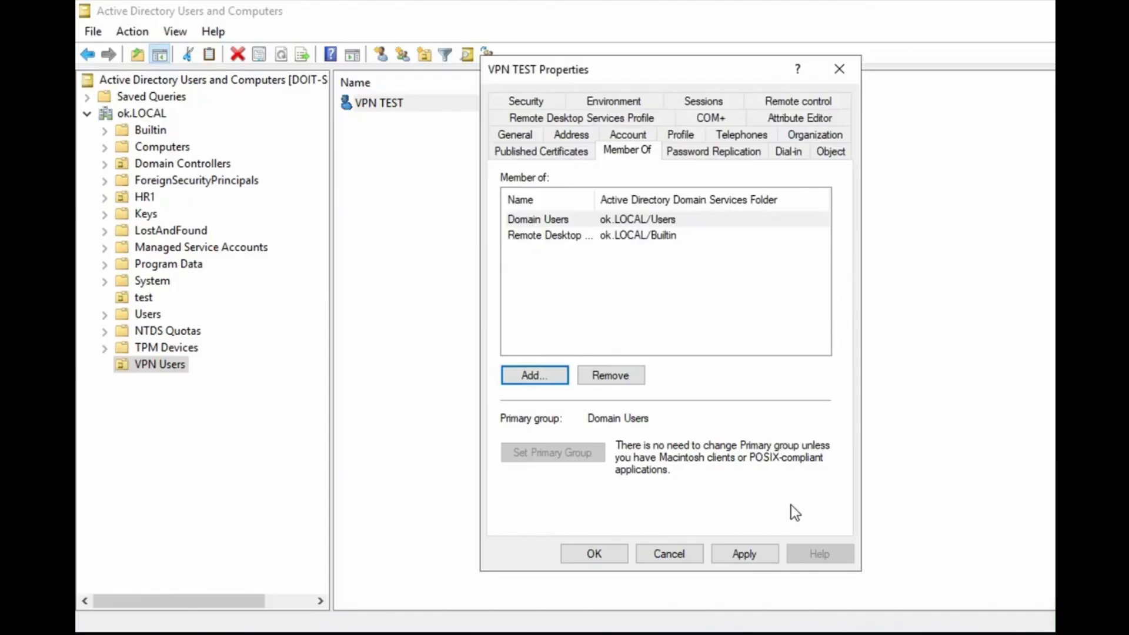
click(748, 552)
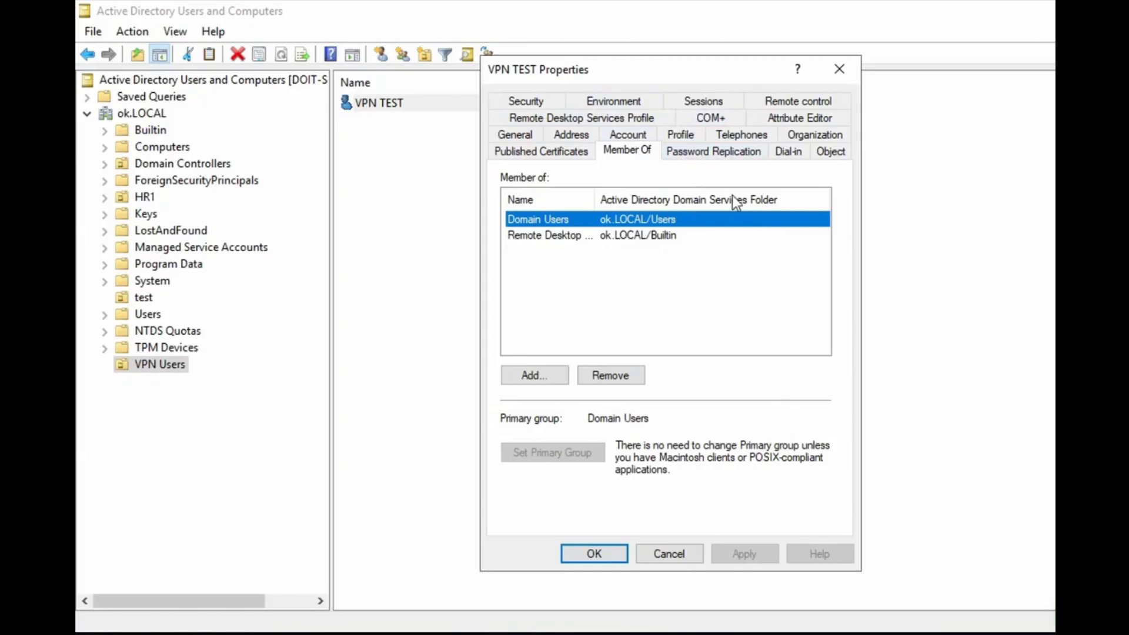
Set VPN TEST's dial-in network access permission to Allow access, apply, and close the properties
click(778, 155)
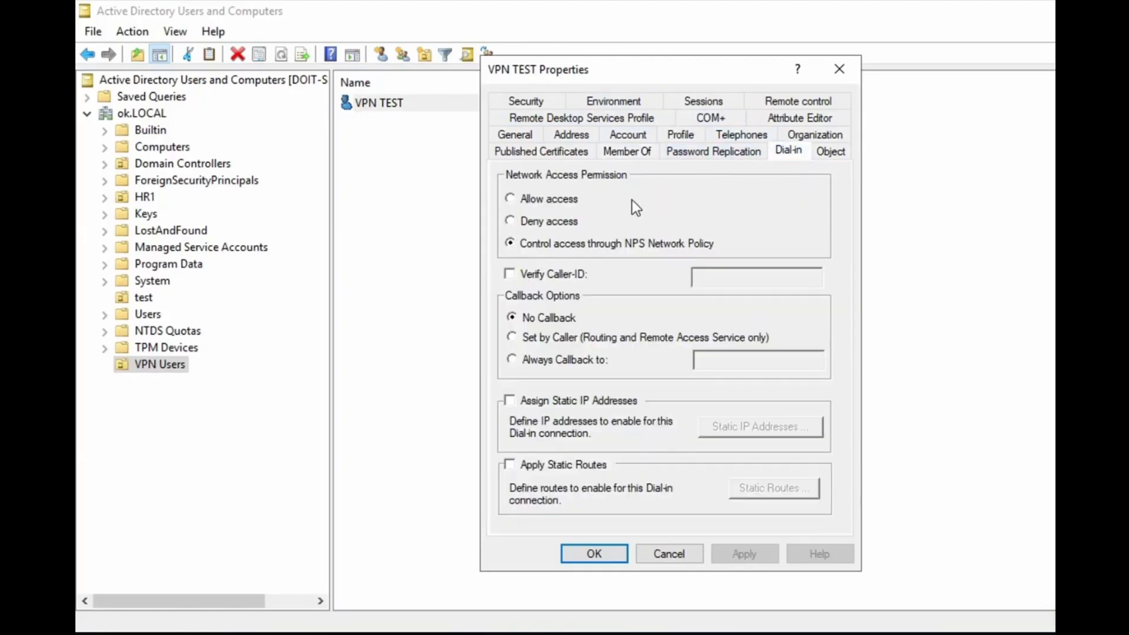
click(570, 202)
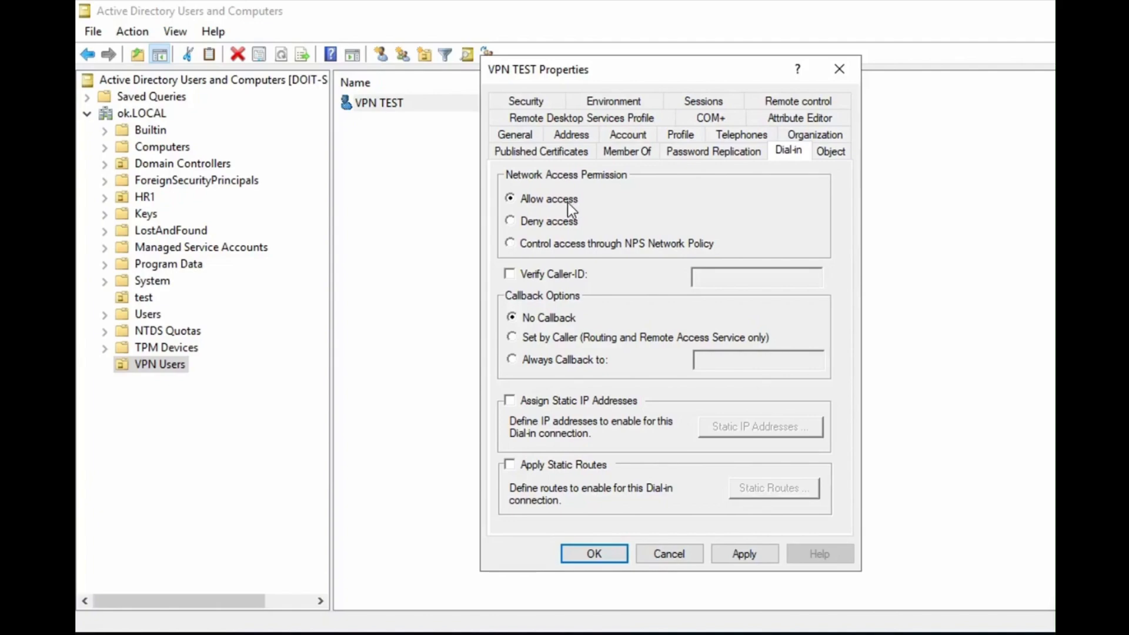
click(748, 560)
click(613, 560)
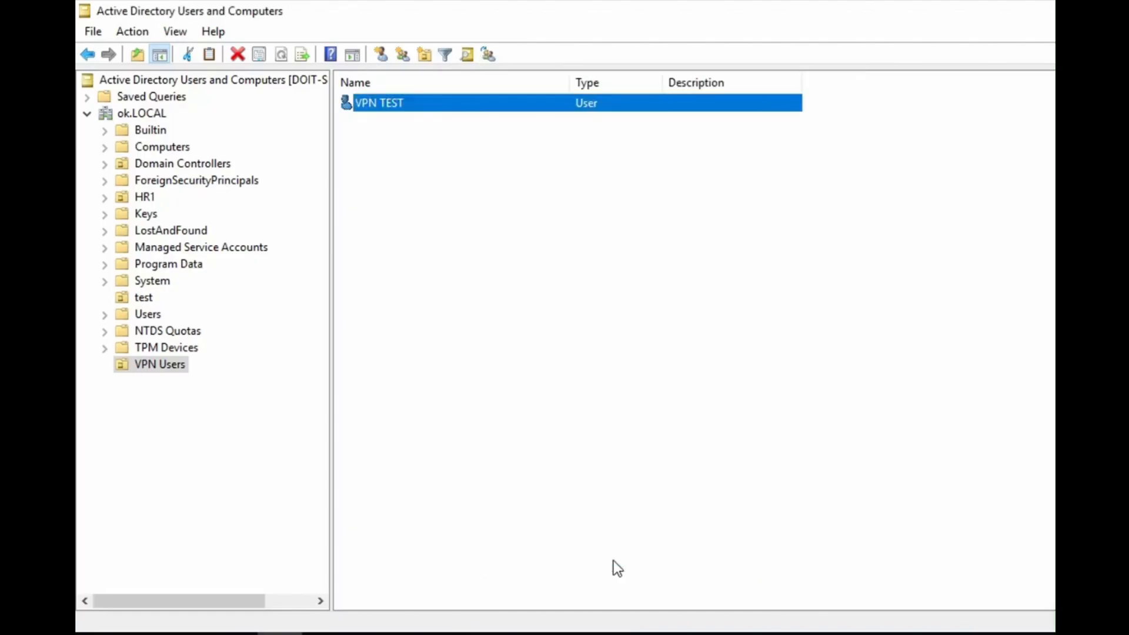
click(403, 123)
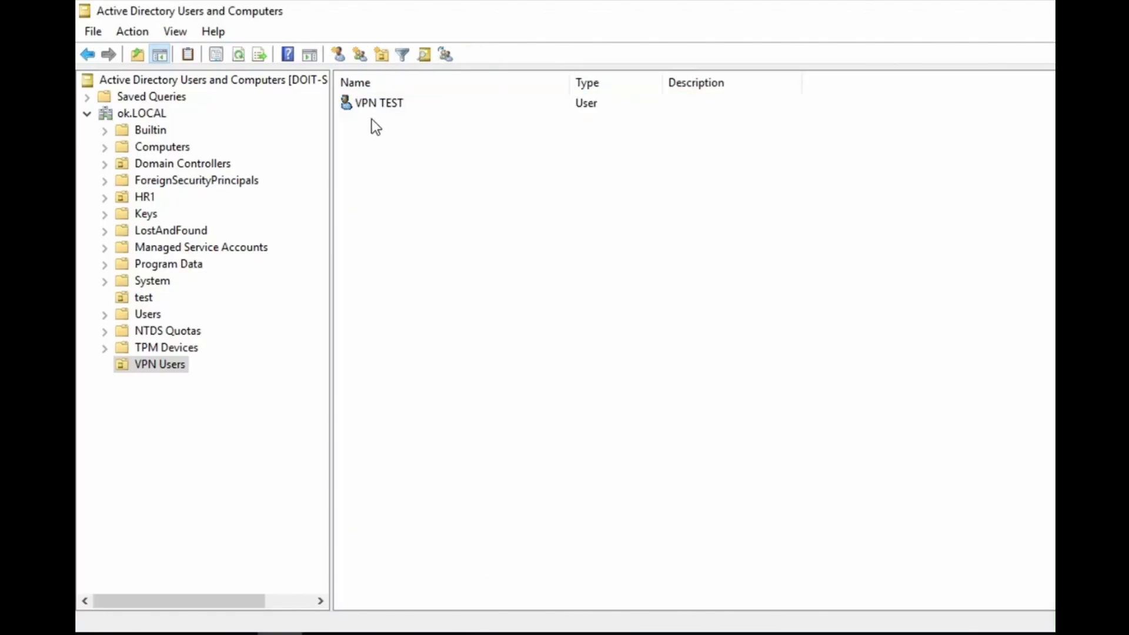